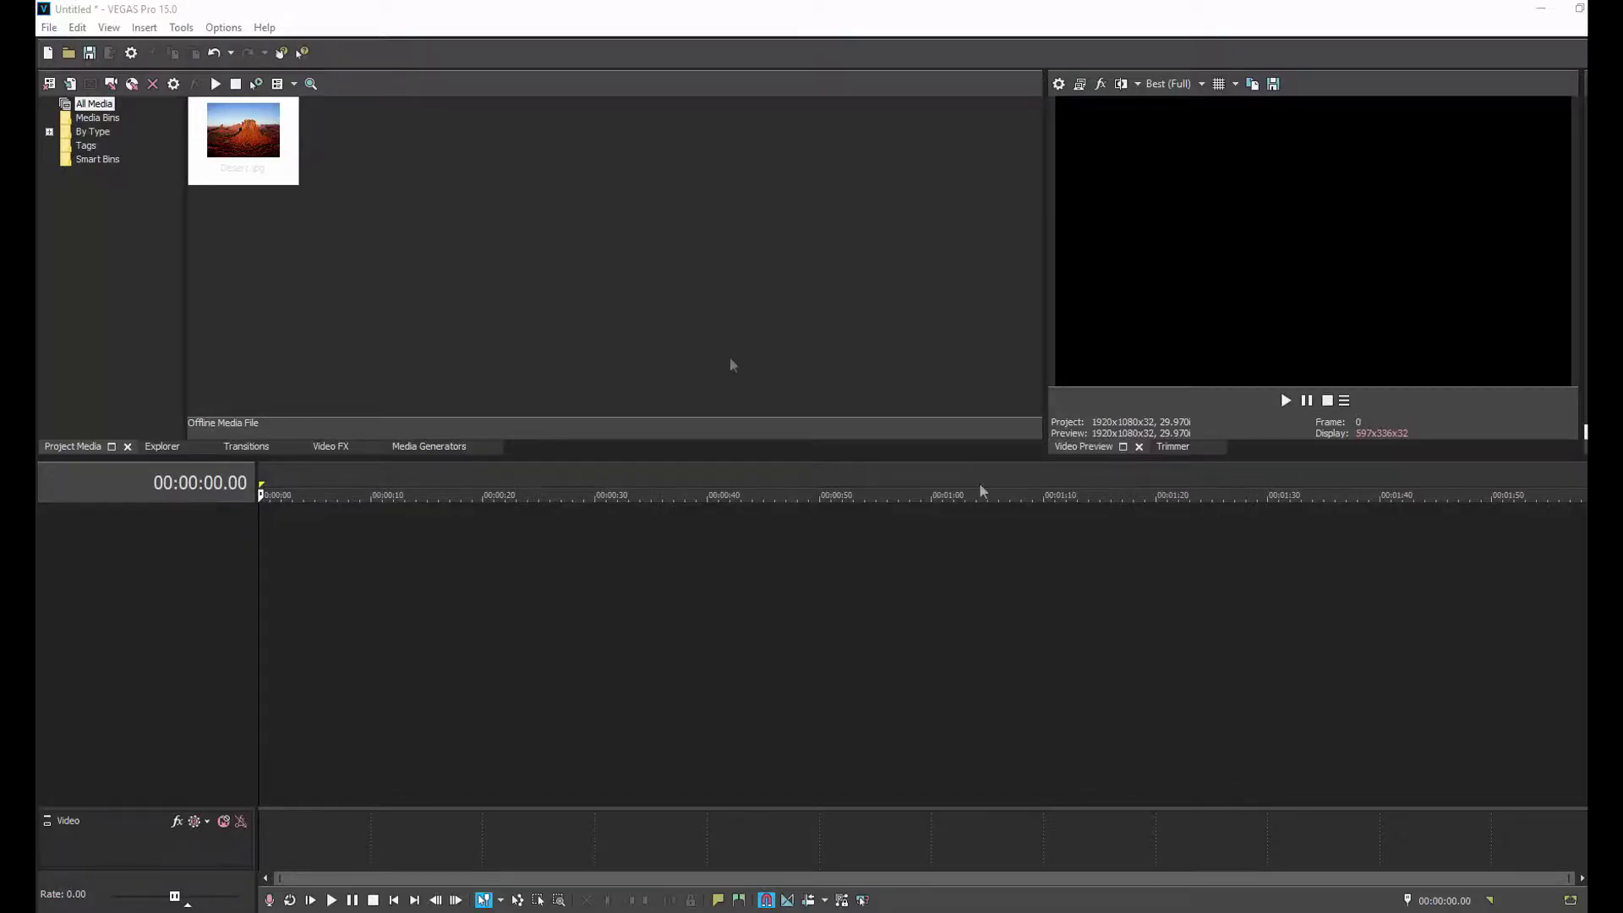
- Place the timeline cursor at about 00:00:14.19 on the empty timeline
left_click(423, 558)
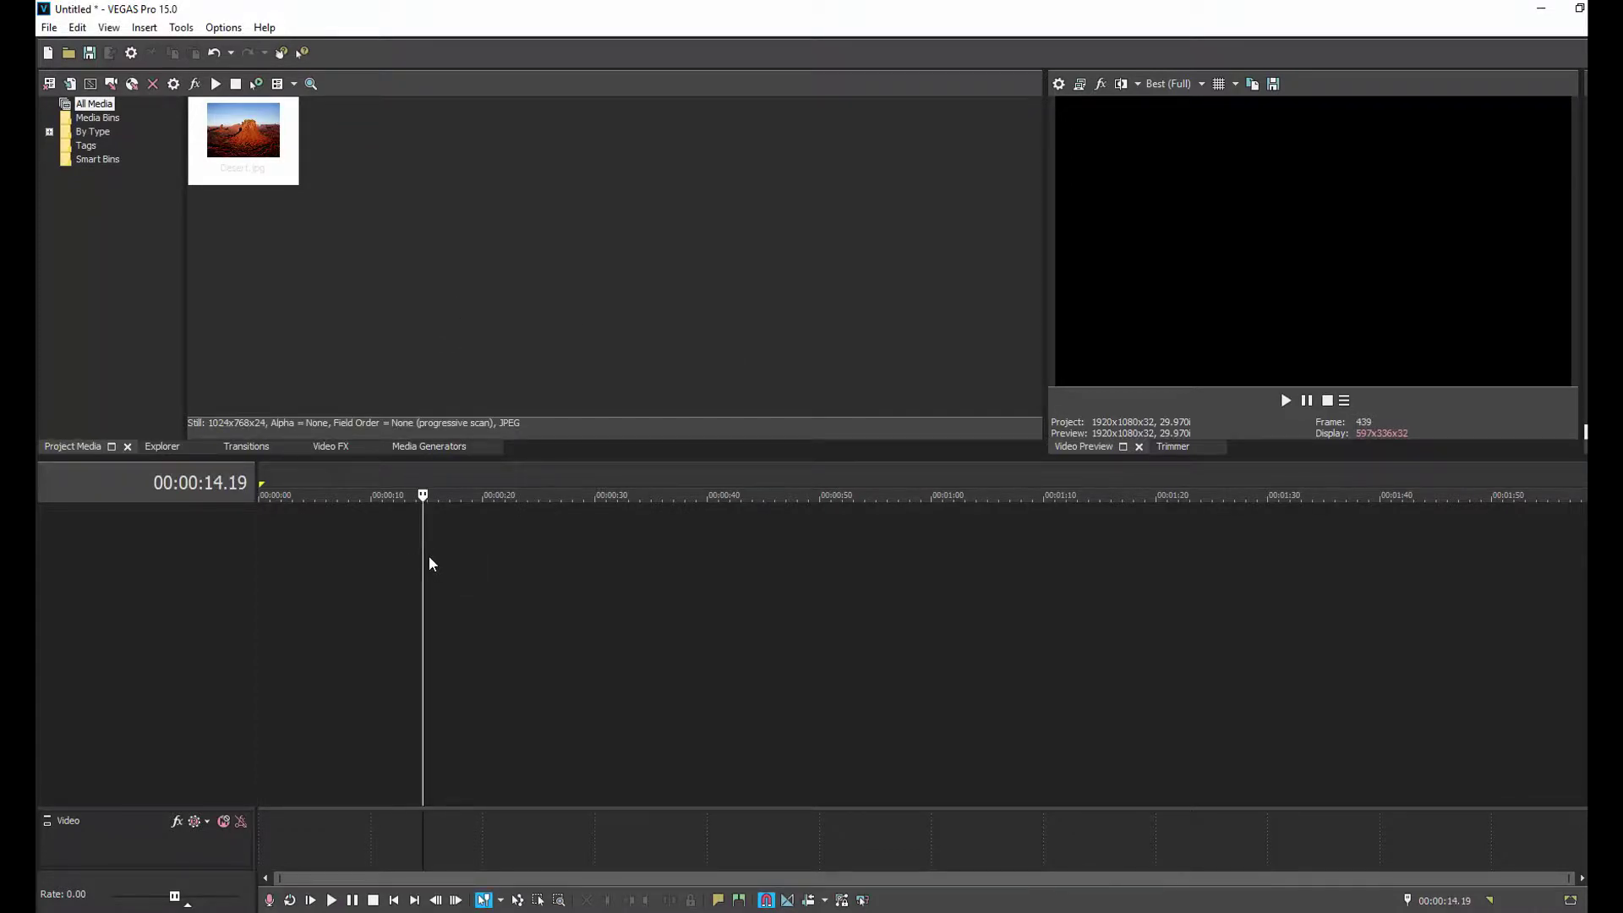
- Add two new video tracks with Ctrl+Shift+Q
key("ctrl+shift+q")
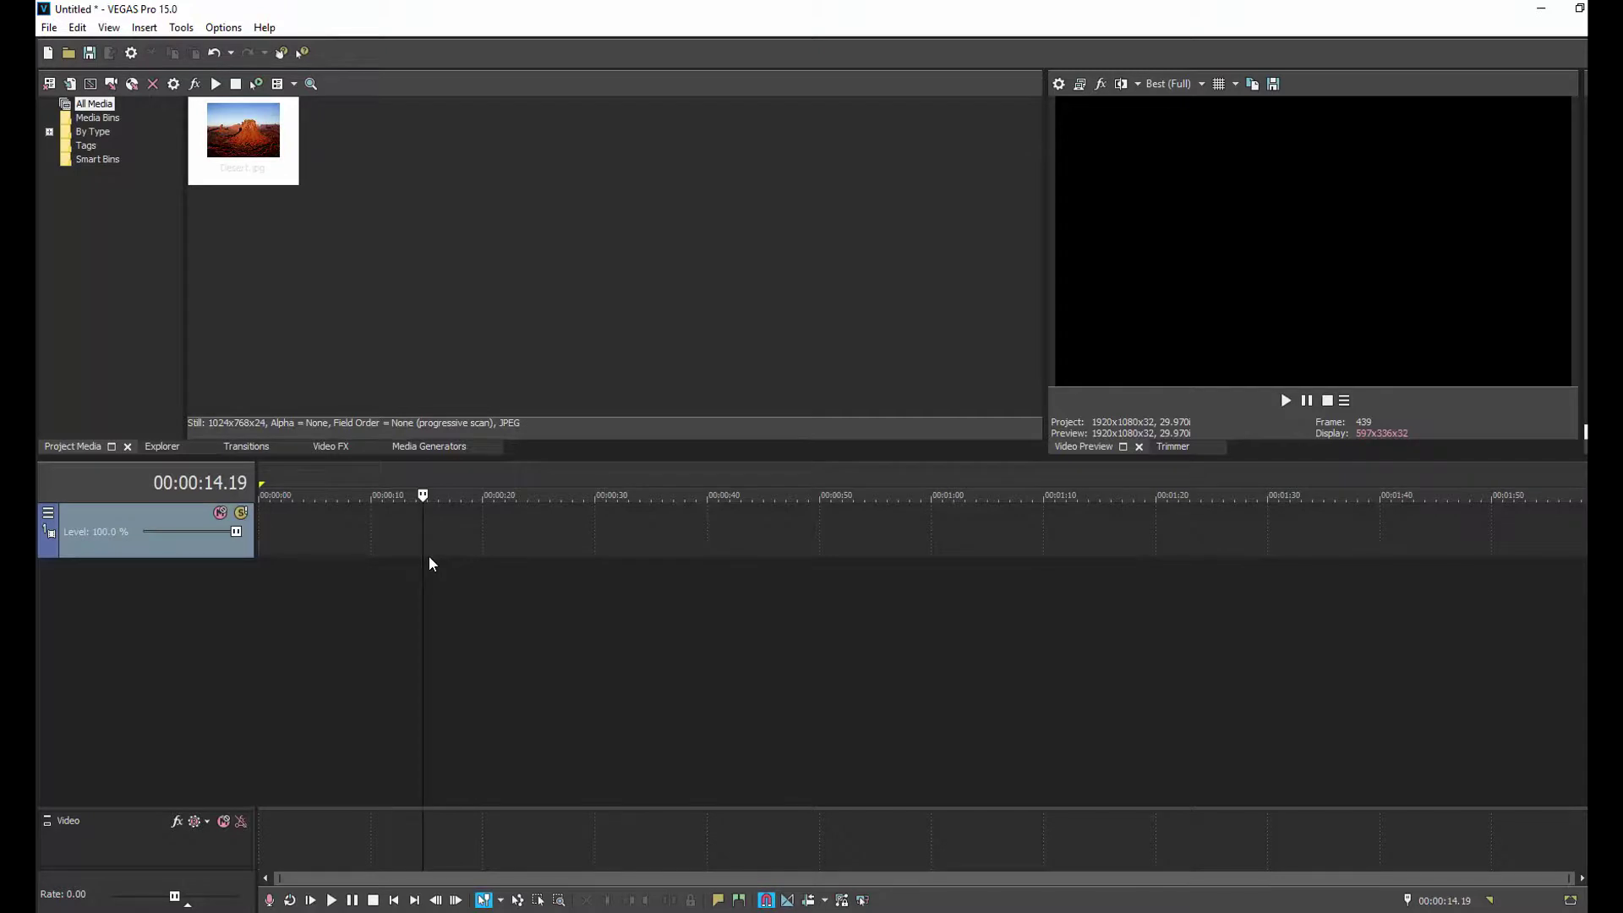
key("ctrl+shift+q")
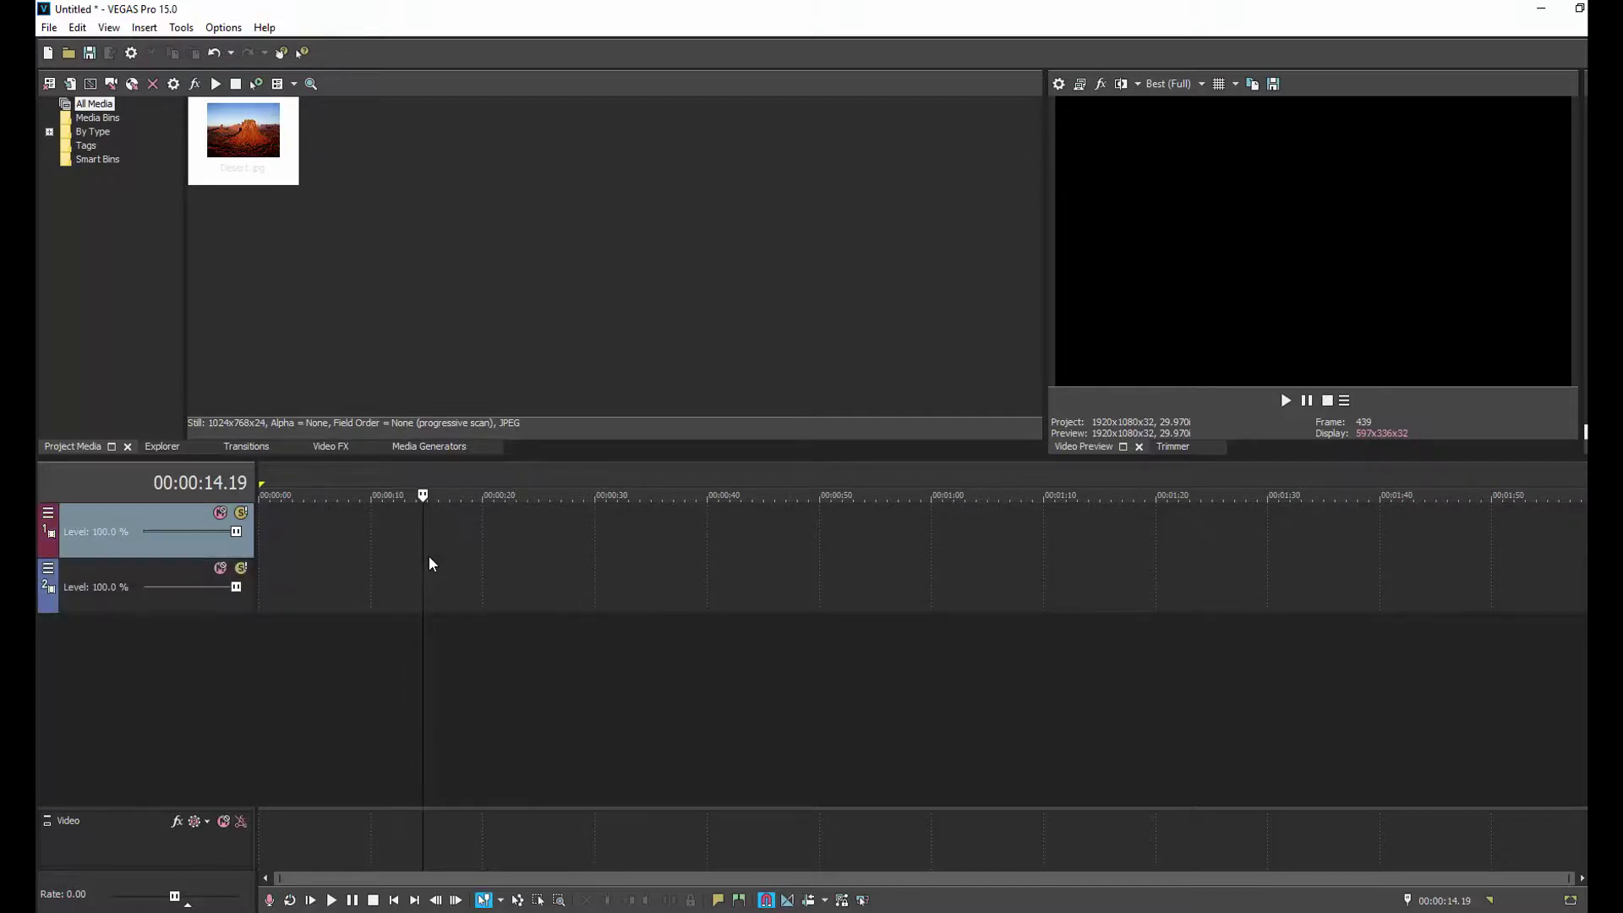
left_click(457, 538)
- Drop a default (Legacy) Text 'Sample Text' event from Media Generators onto the top track
left_click(427, 446)
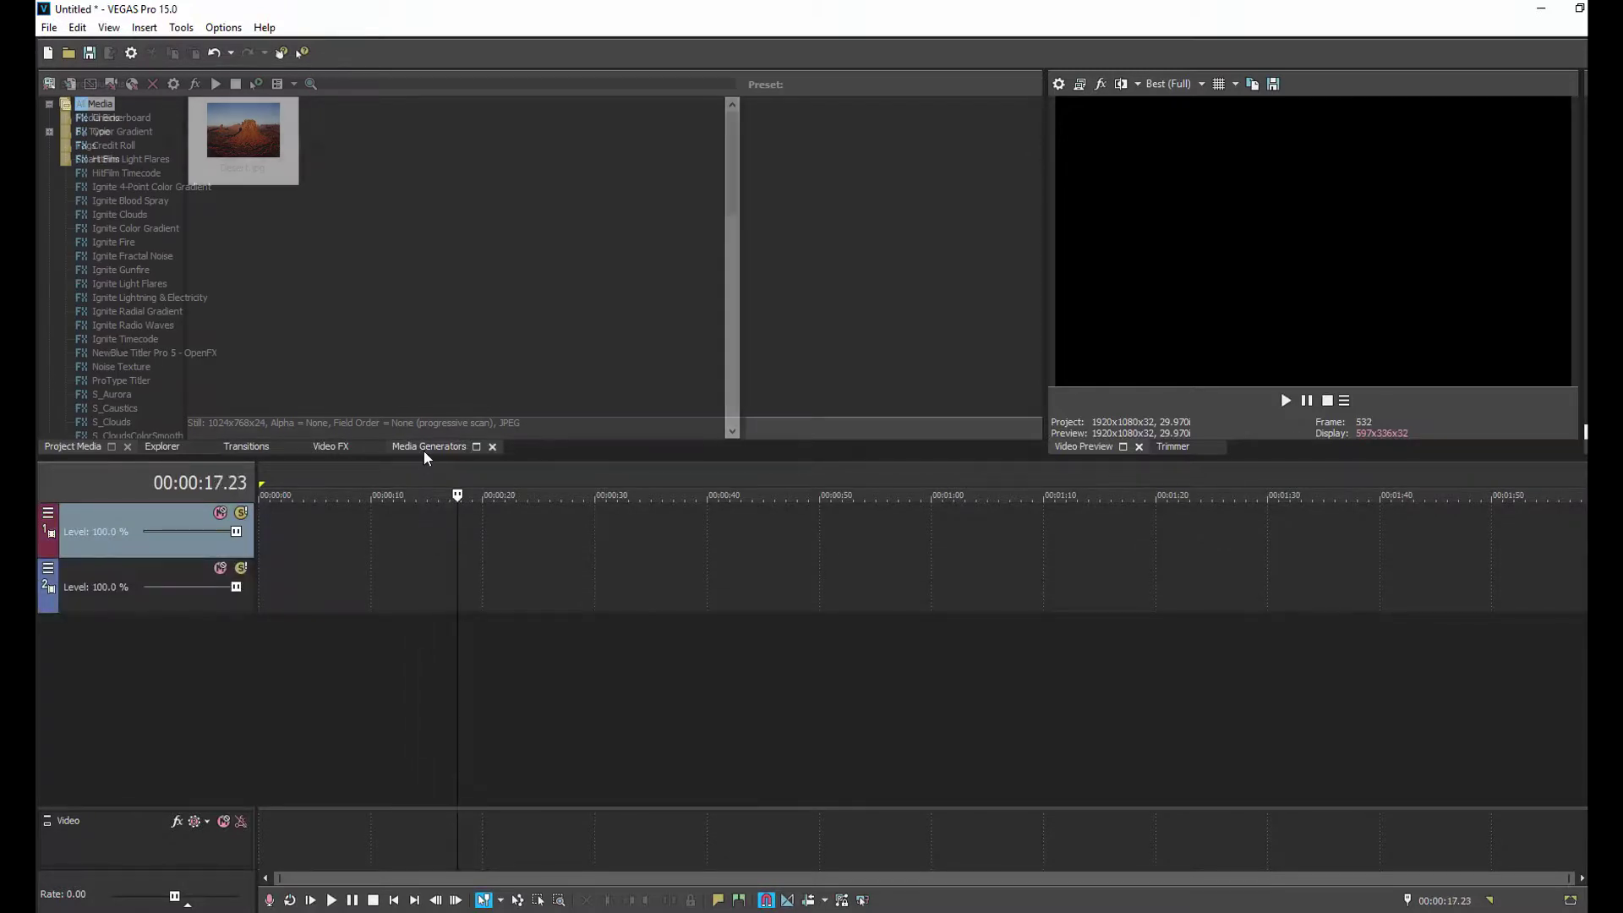
left_click_drag(737, 154, 739, 333)
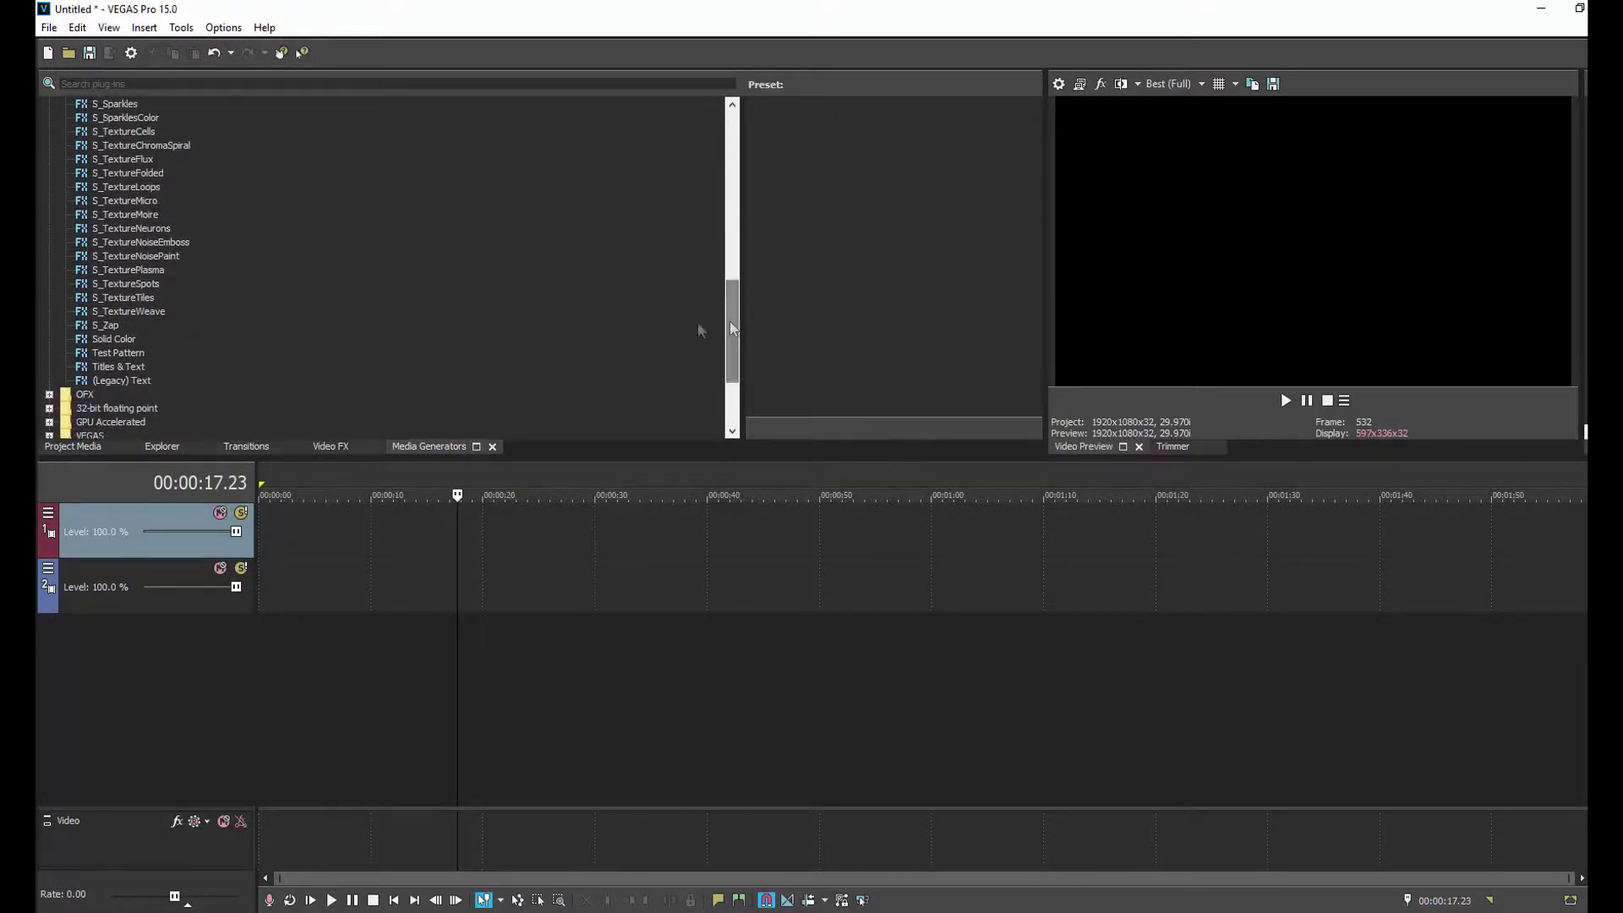
left_click(145, 382)
left_click_drag(145, 382, 451, 531)
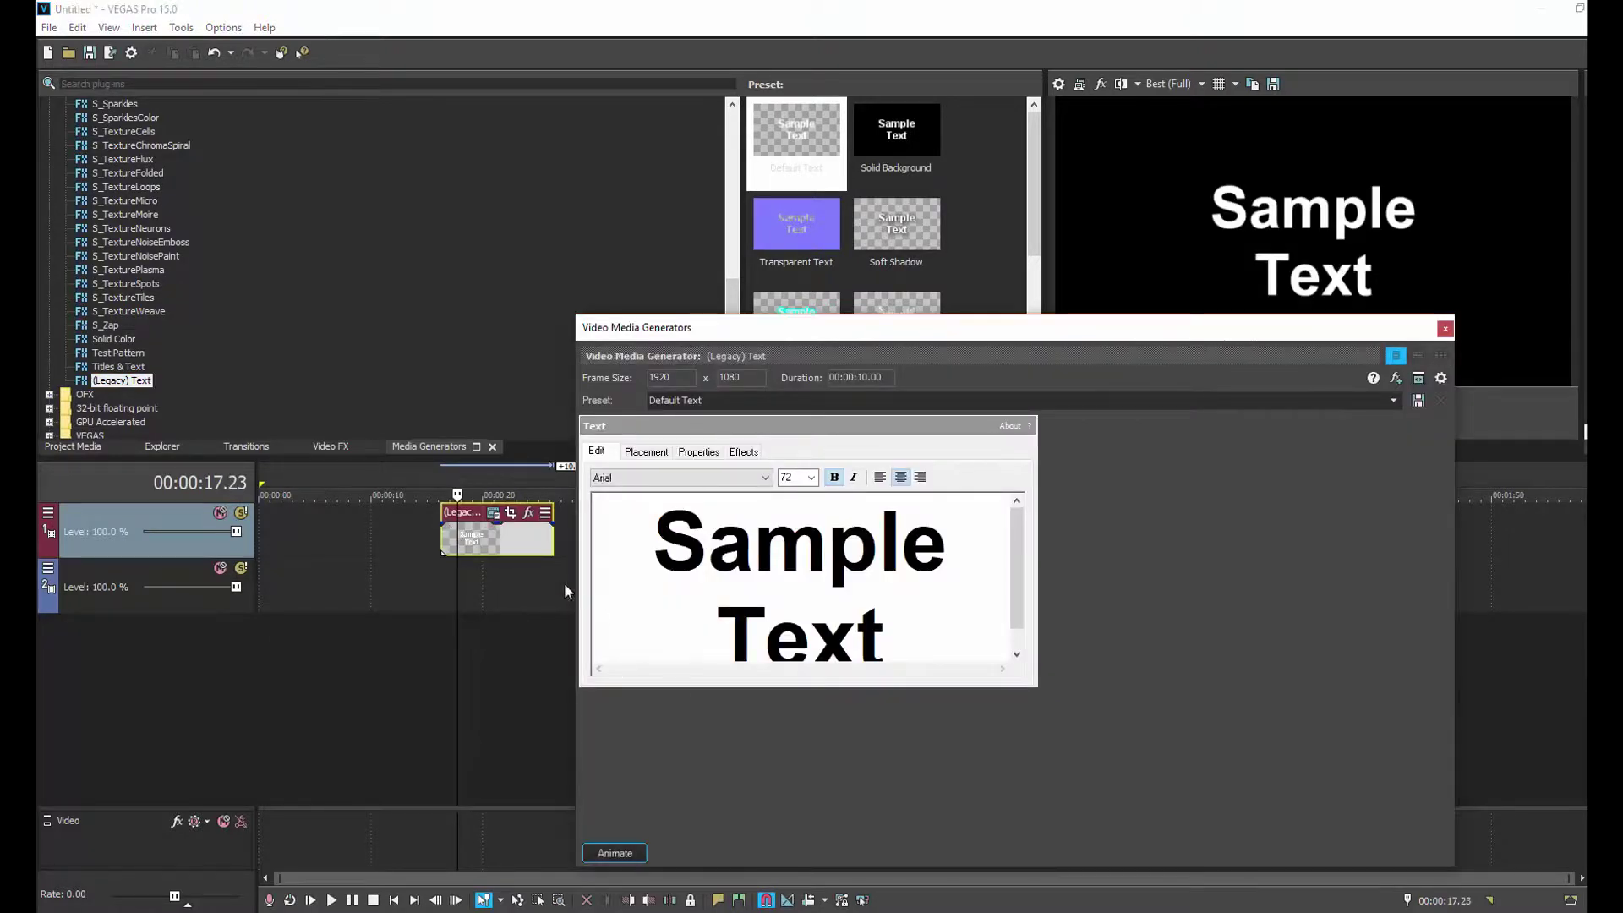
left_click(1445, 328)
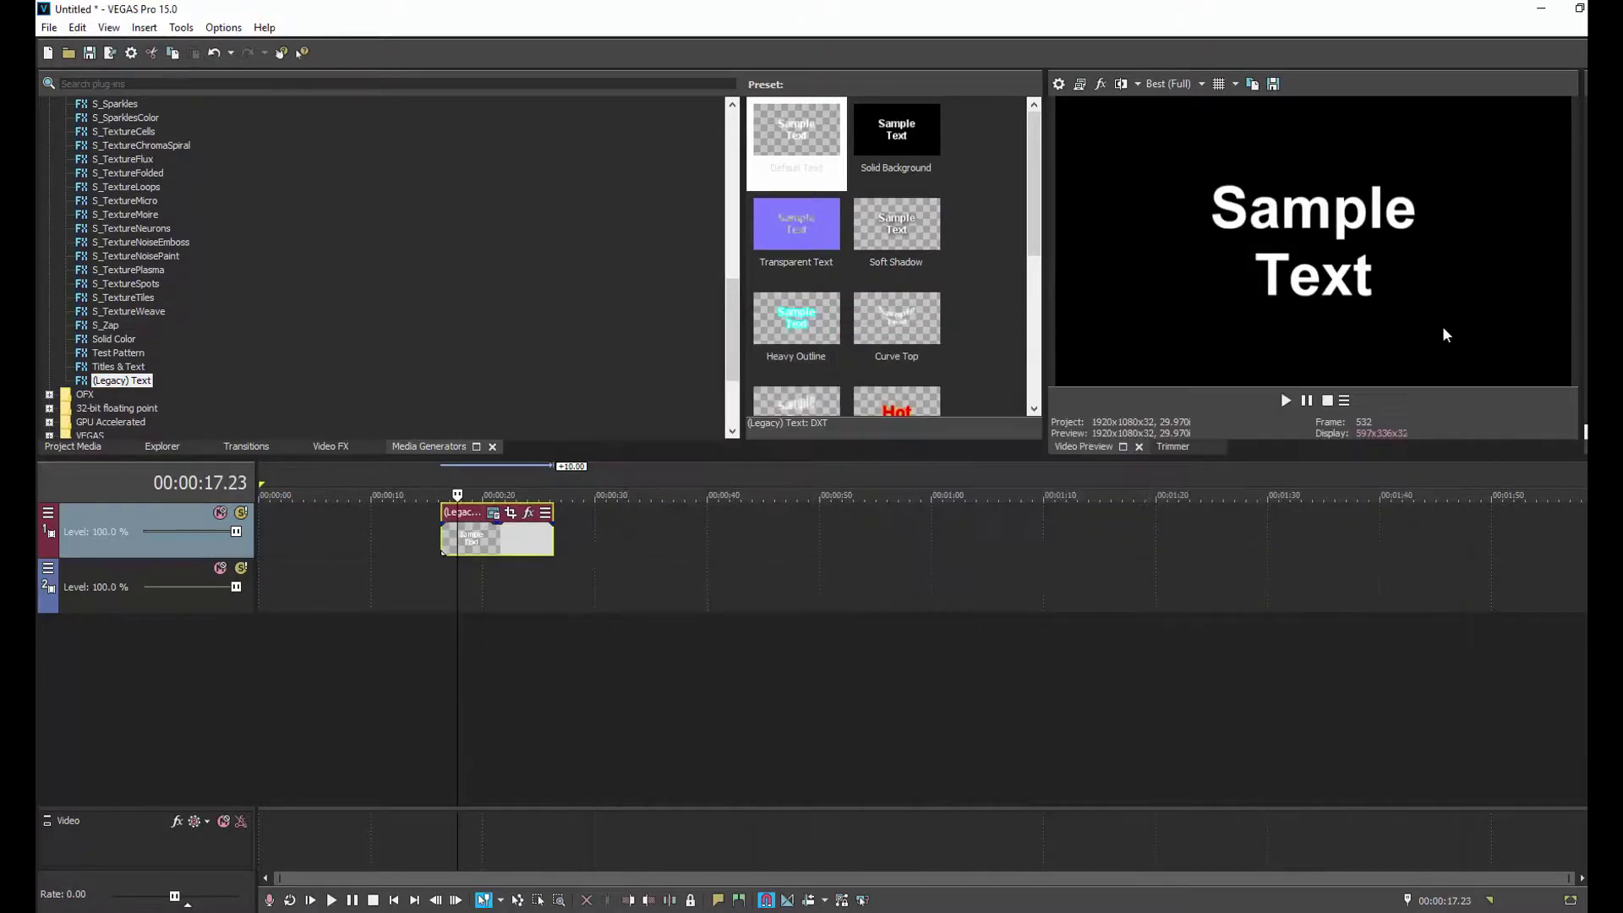
left_click(482, 591)
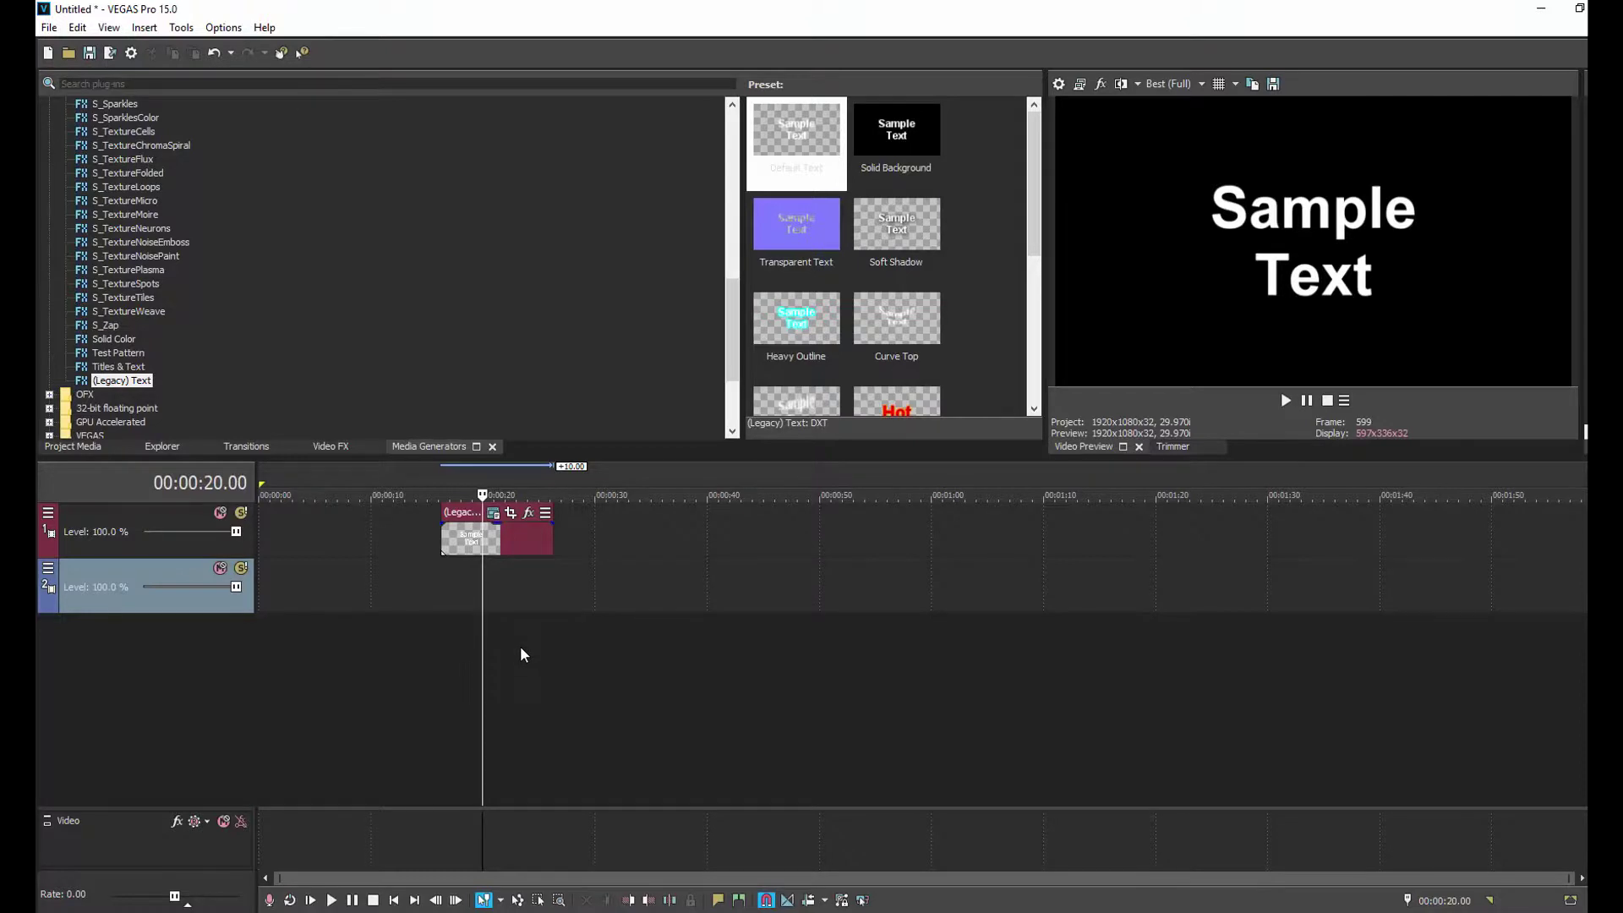
left_click(74, 452)
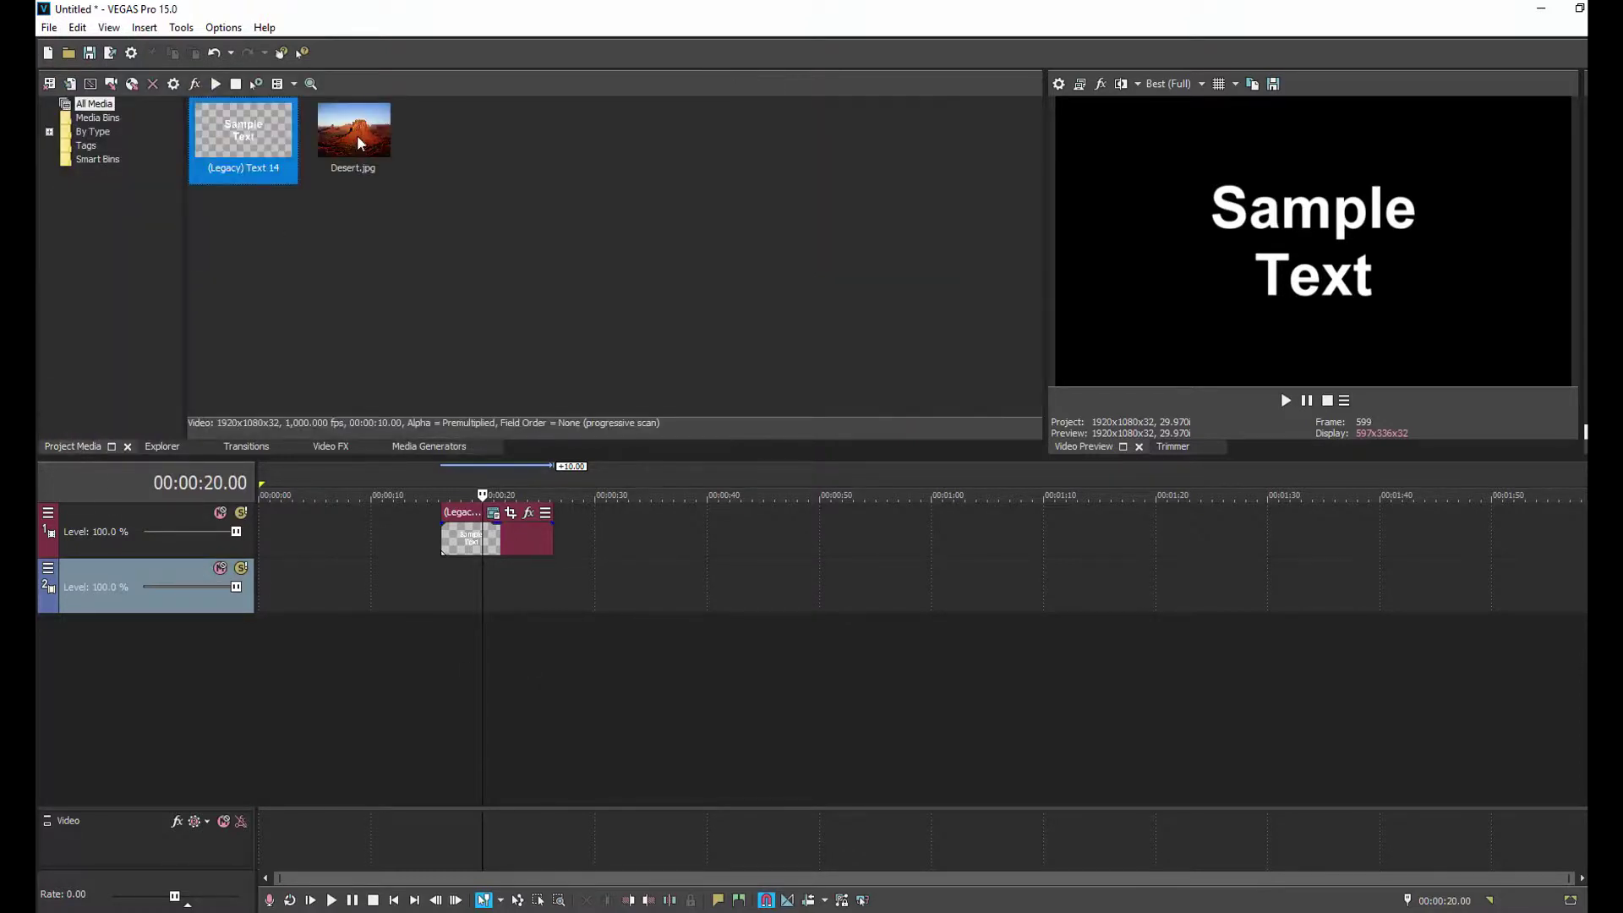
- Place Desert.jpg on the second track and crop it with the 16:9 Widescreen preset
left_click_drag(355, 139, 553, 591)
scroll(514, 605, "up", 2)
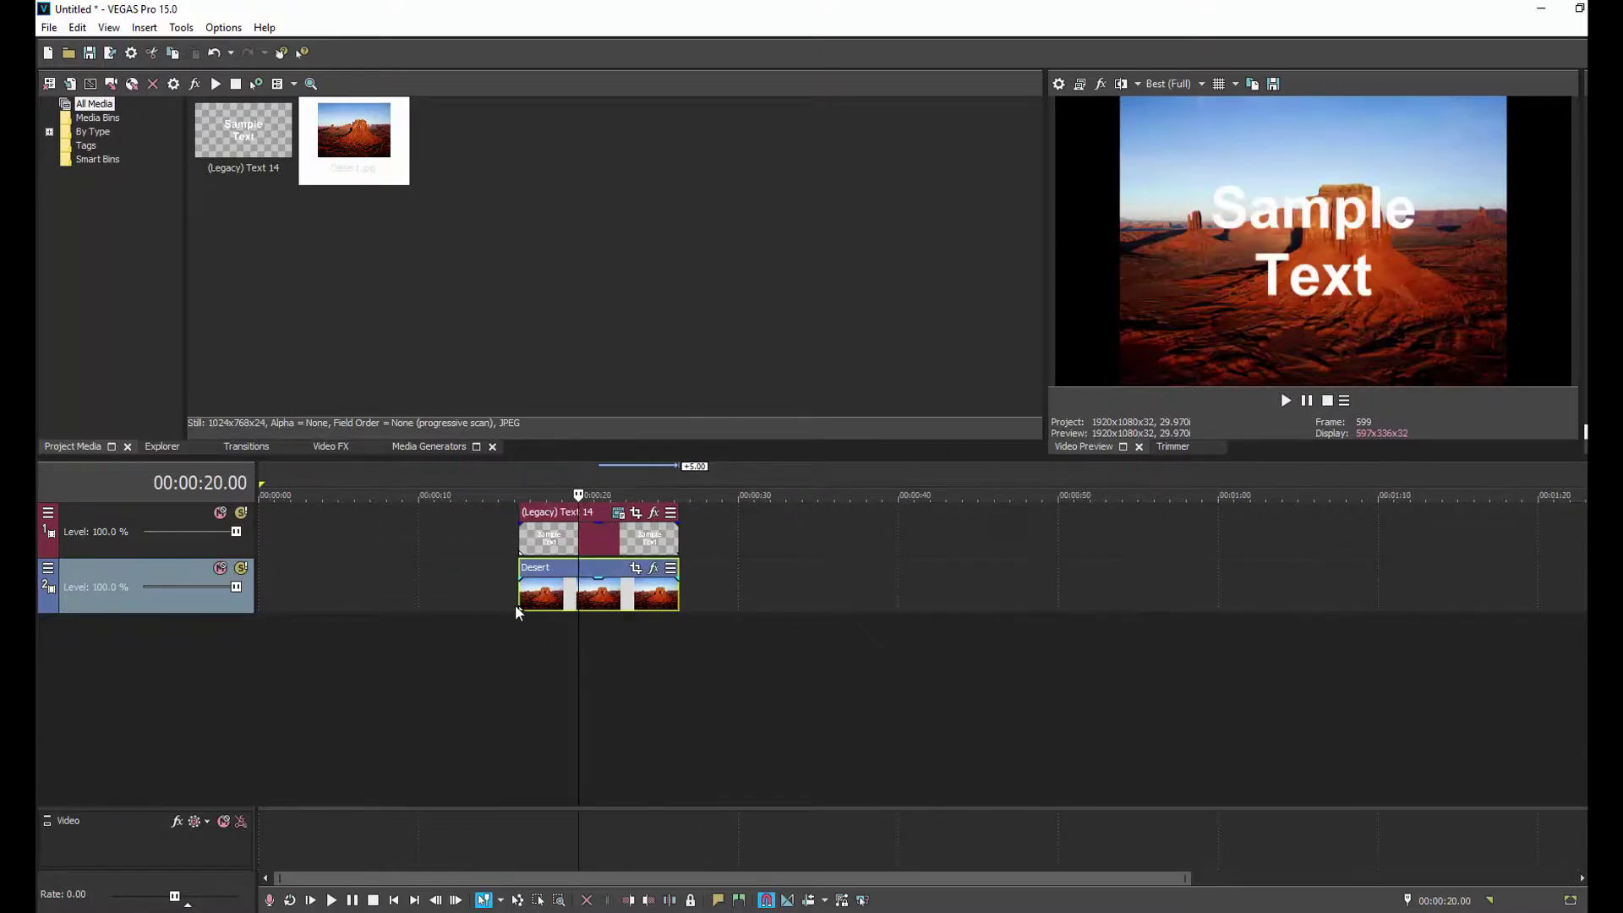
left_click(634, 569)
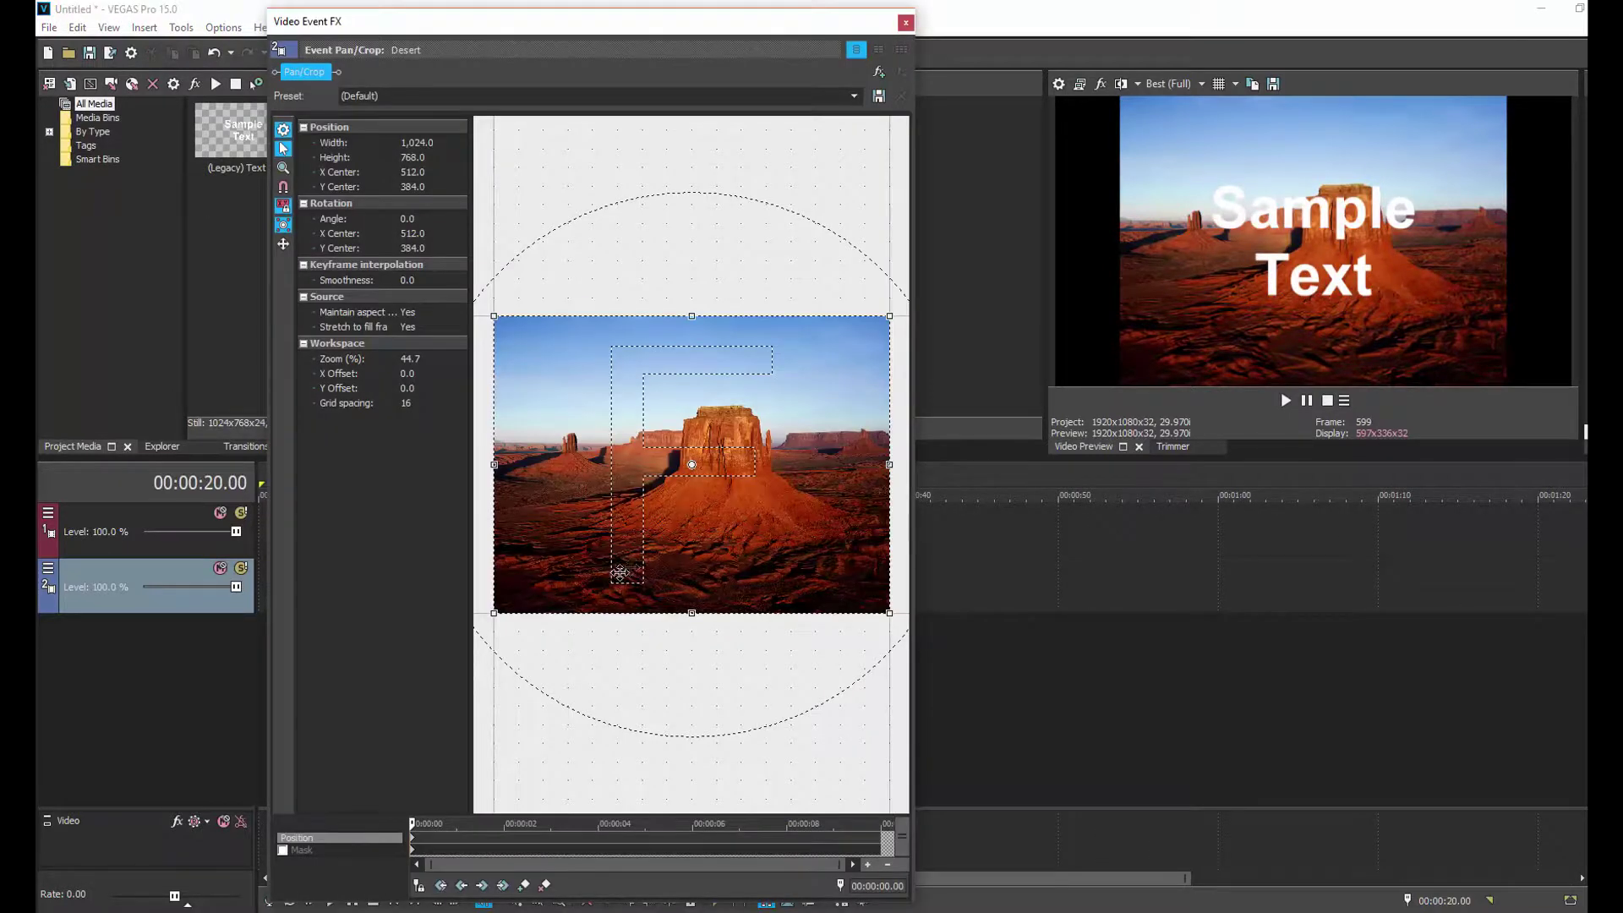
left_click(423, 889)
left_click(853, 96)
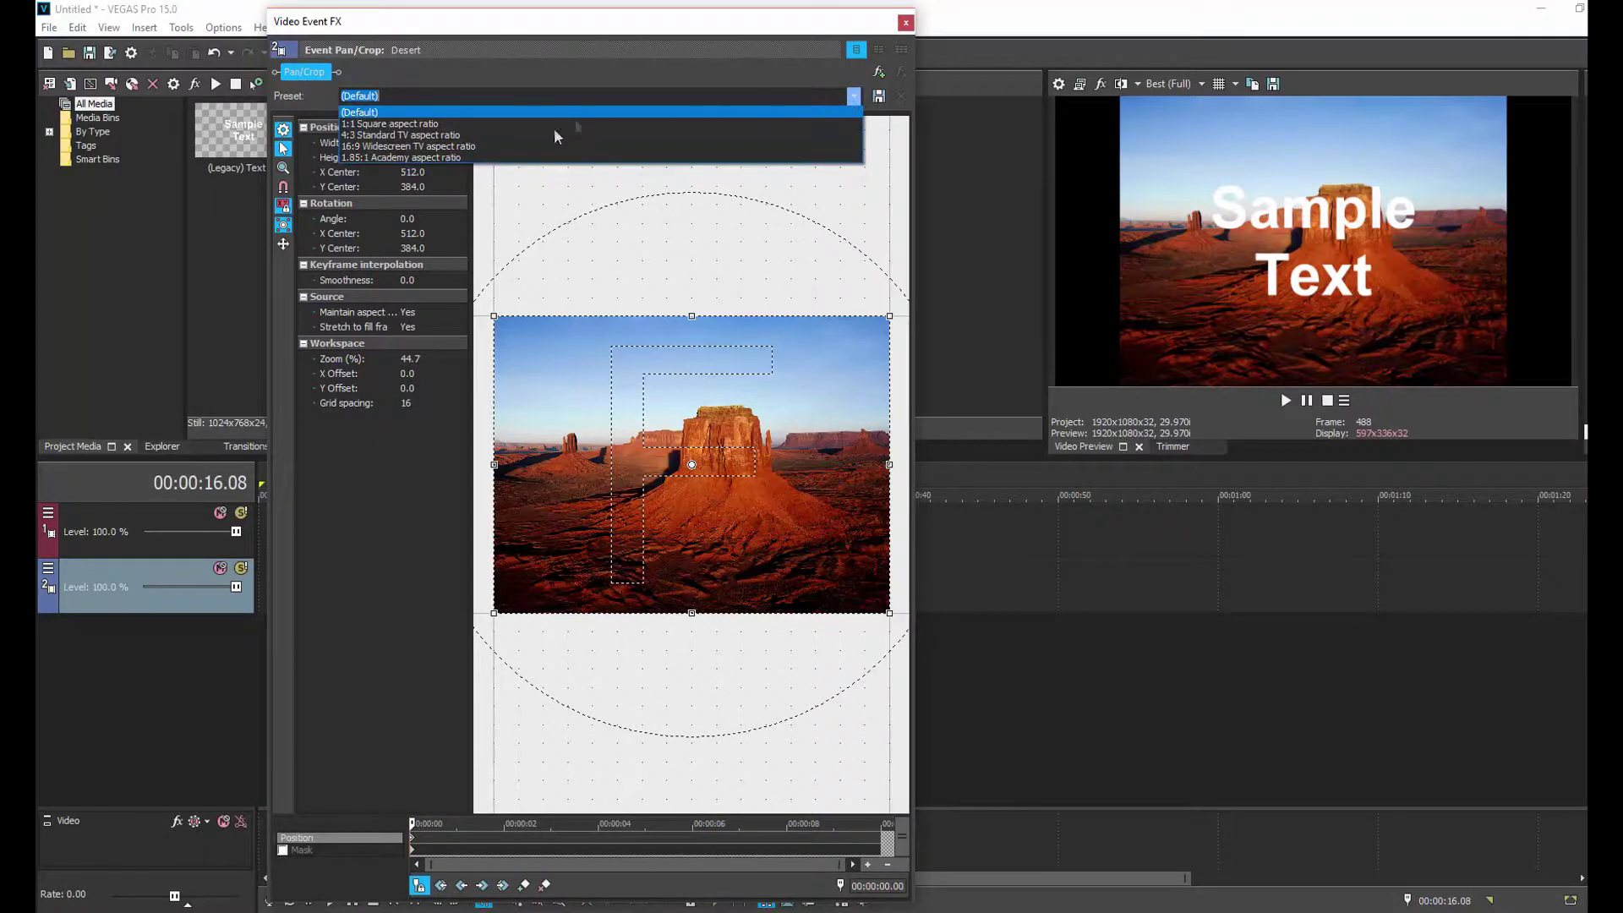
left_click(535, 145)
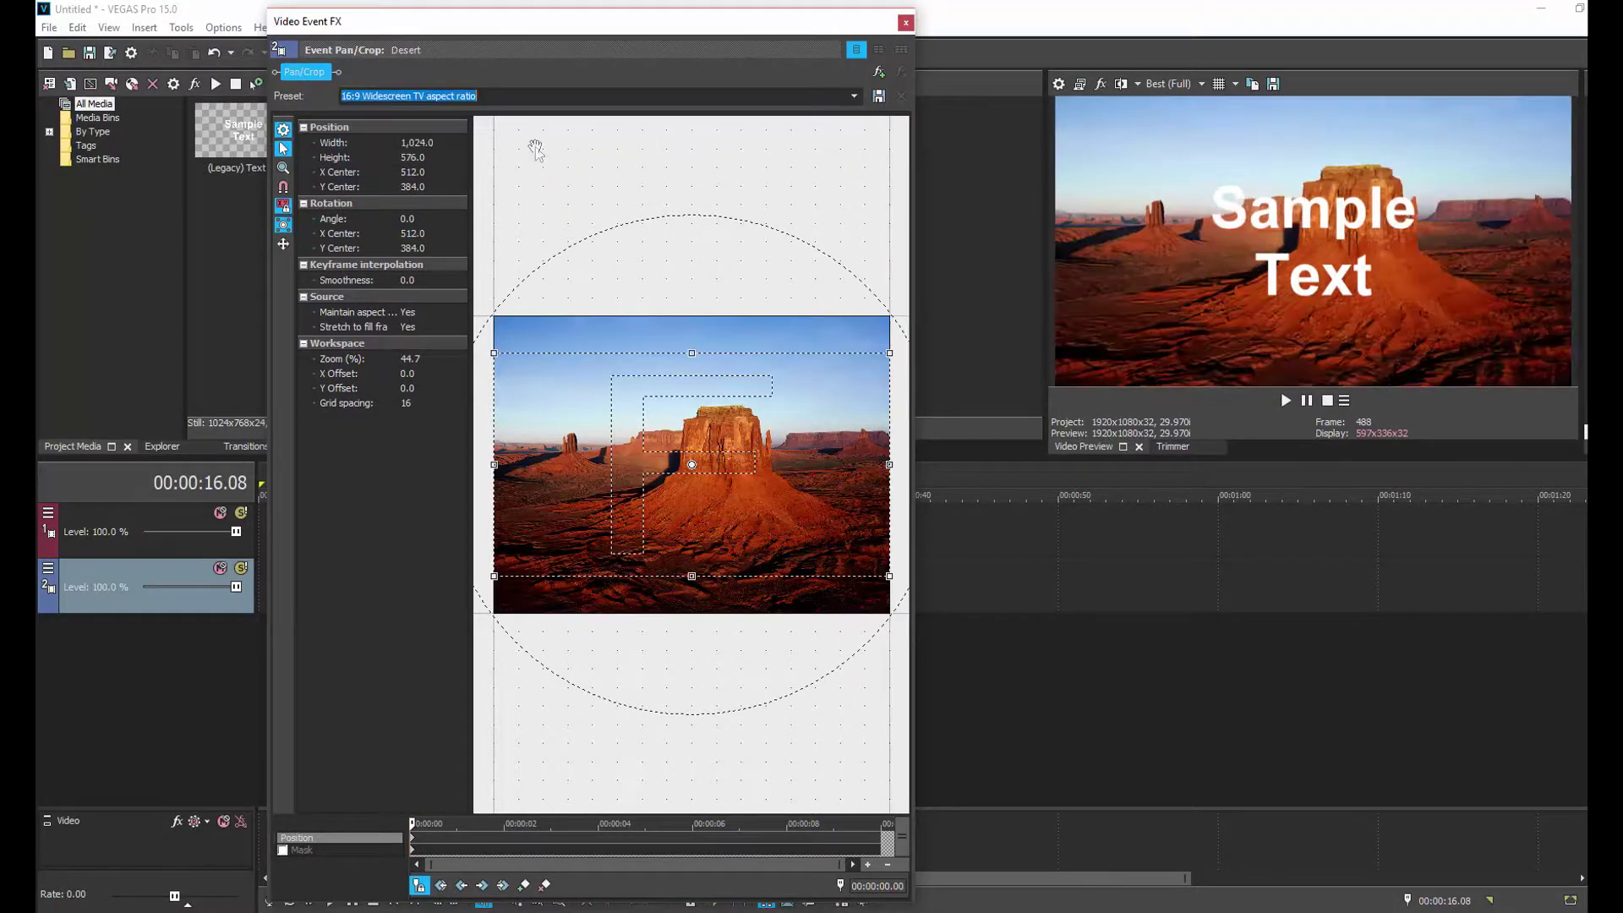
left_click(905, 27)
left_click(575, 680)
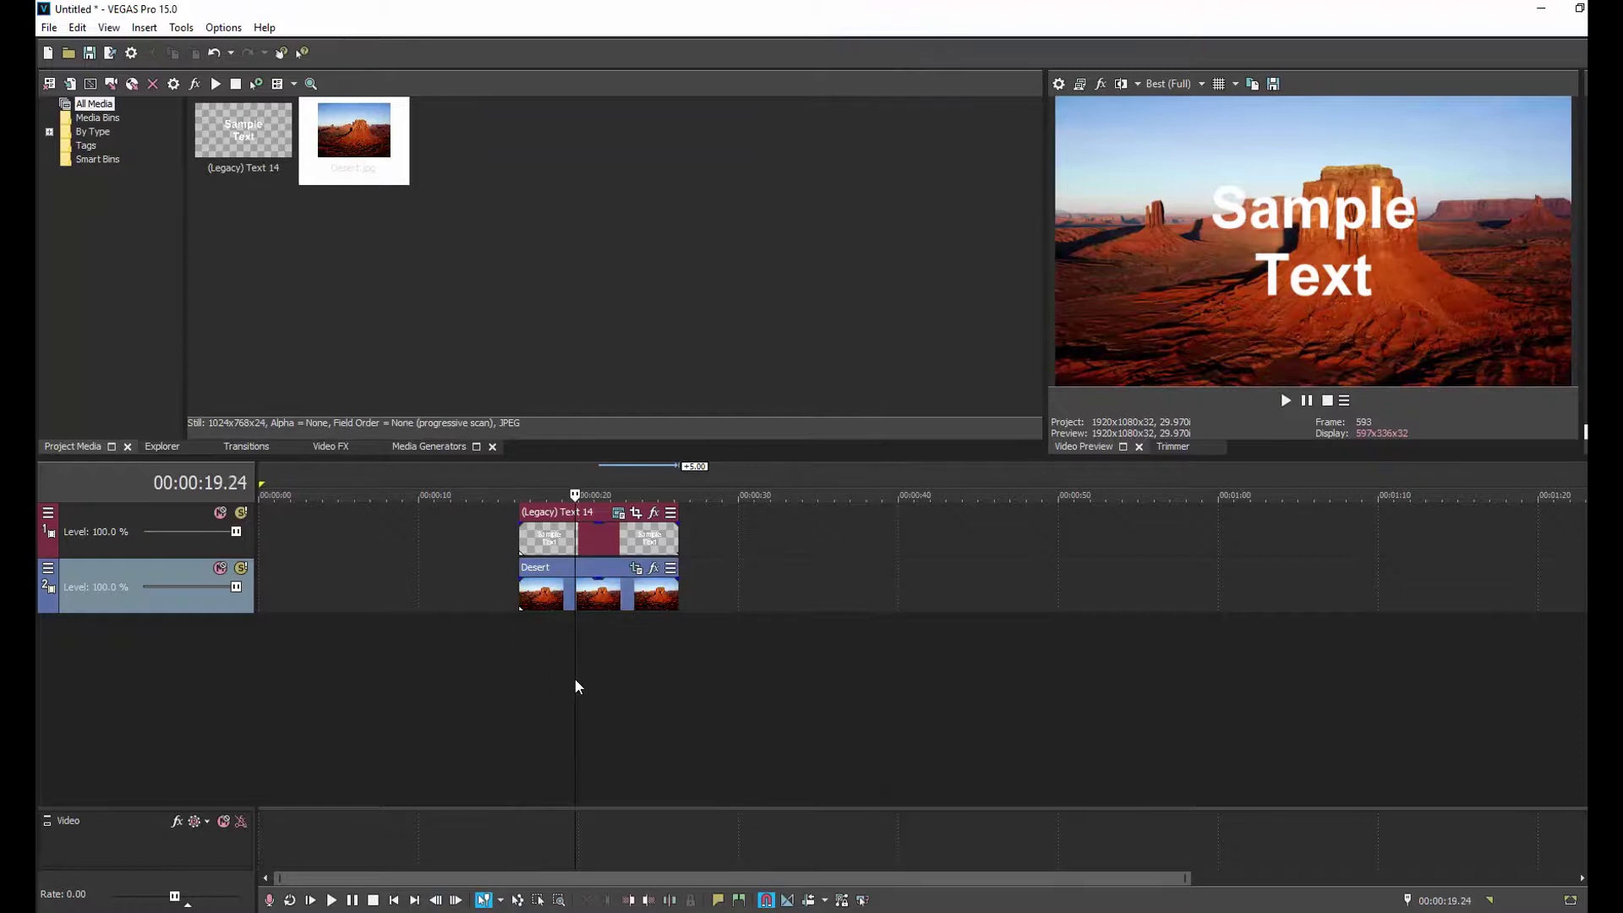
left_click(618, 513)
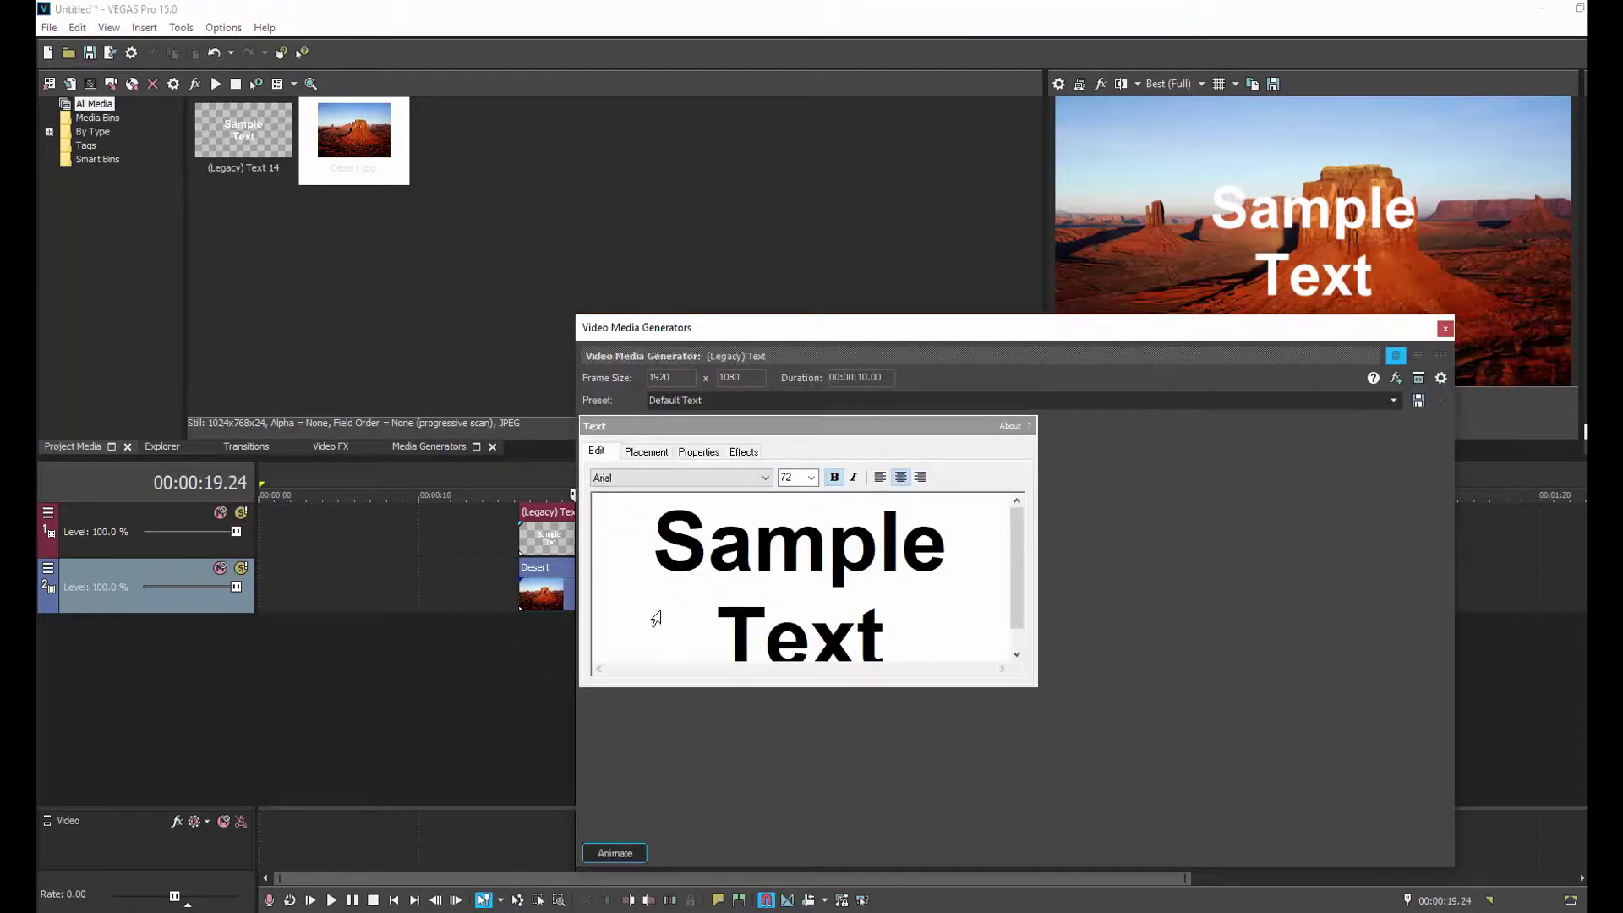
- Select and delete all of the default Sample Text
left_click(674, 617)
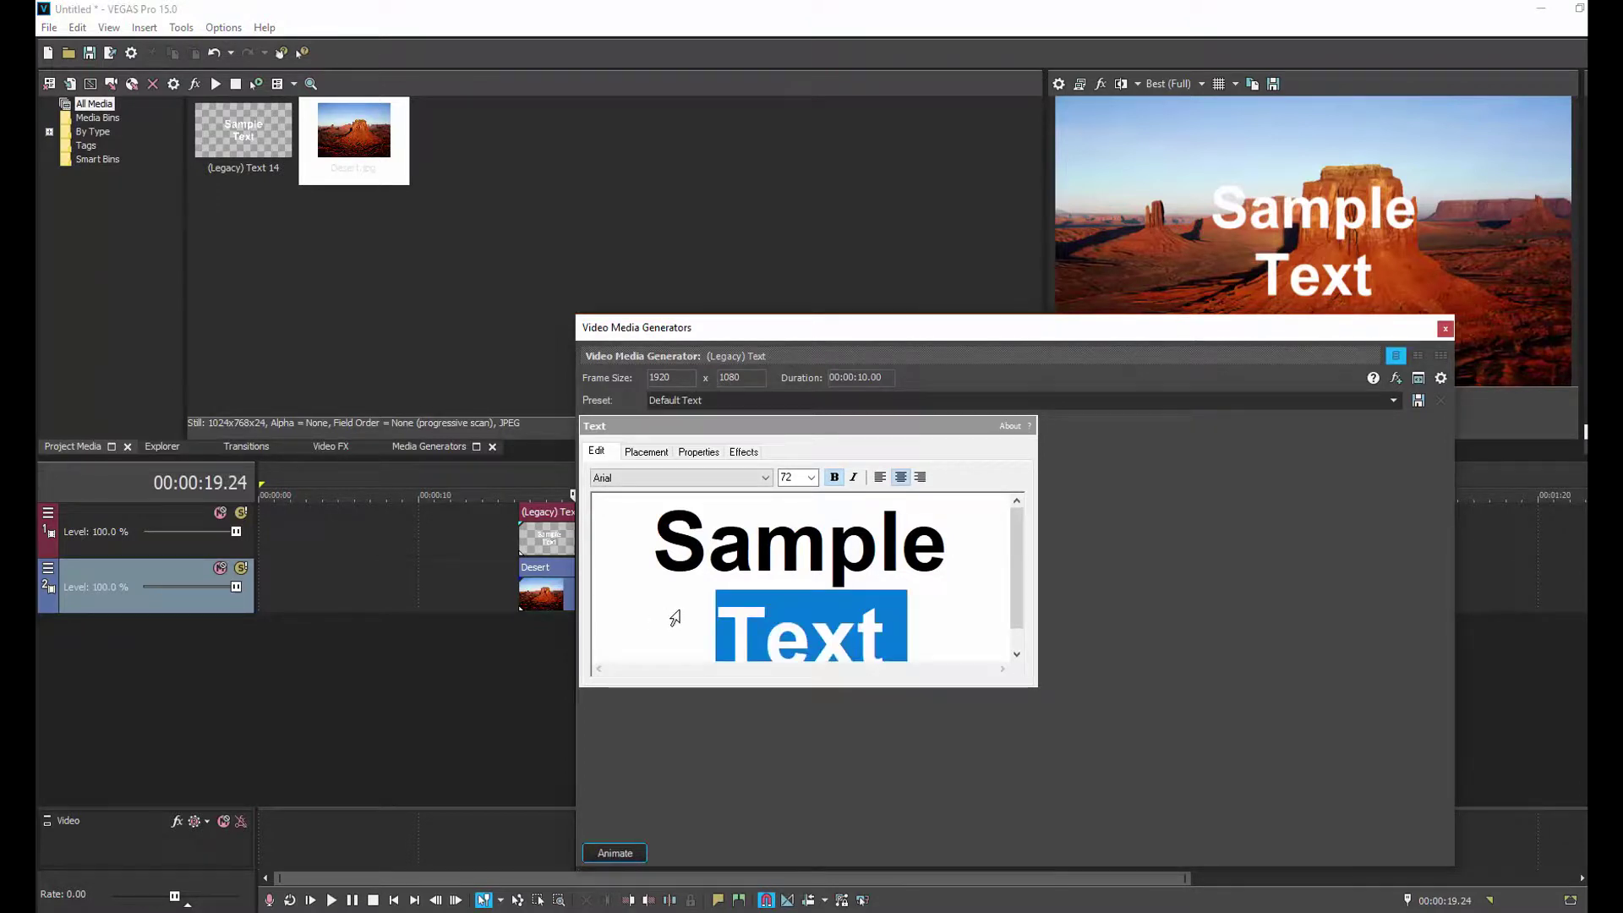
key("ctrl+a")
key("Delete")
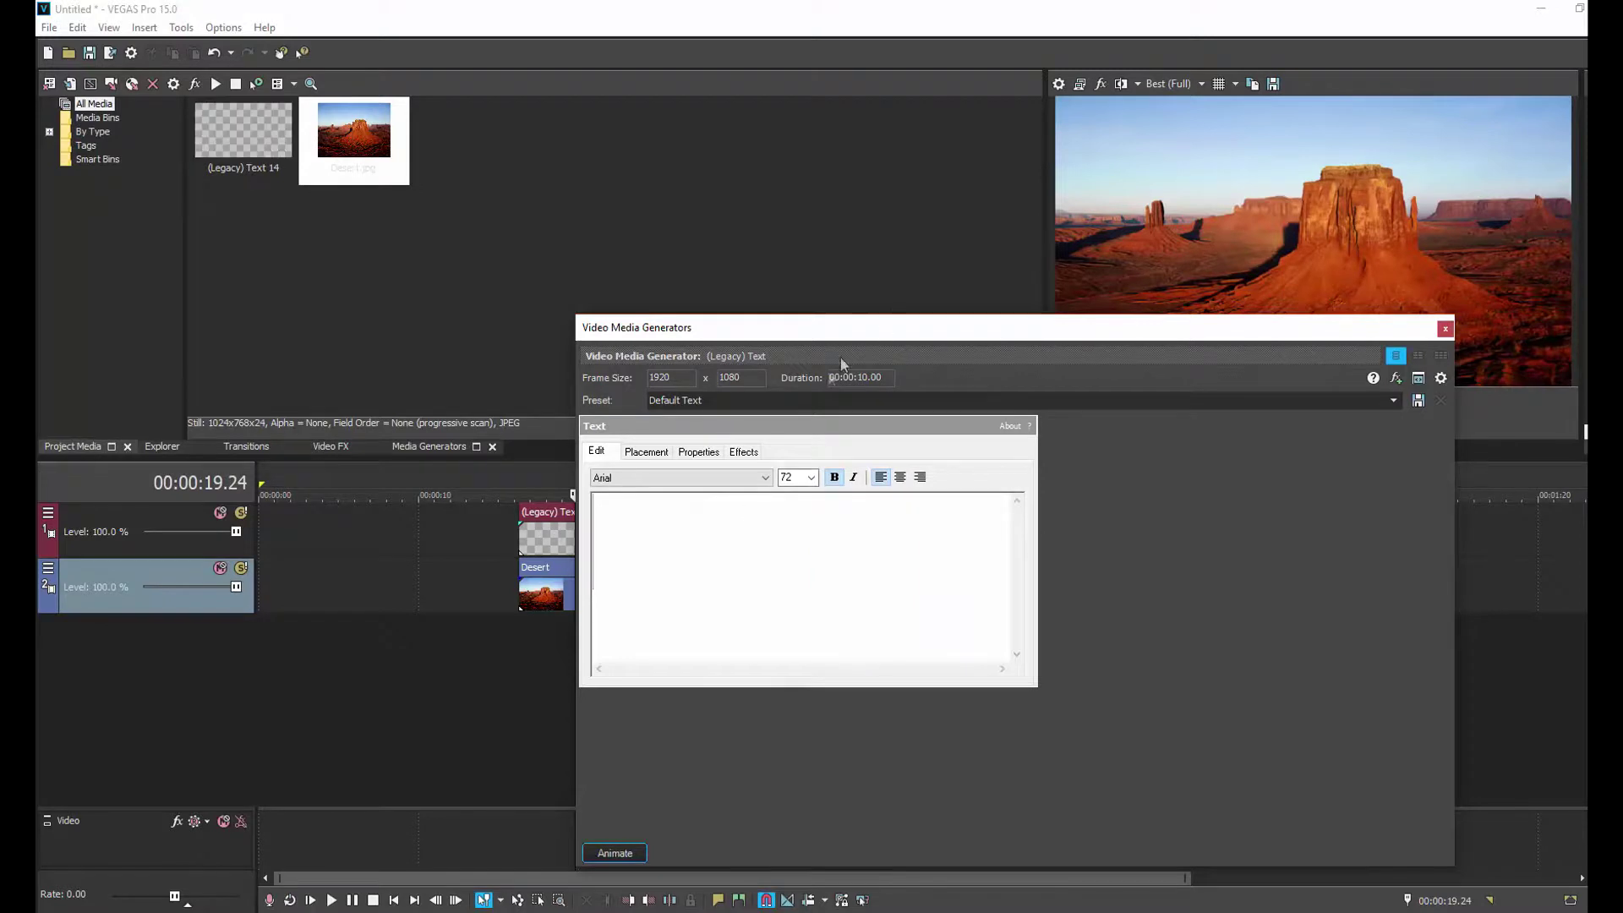
- Set the font to Impact at size 36 and type '3D TEXT In'
left_click(809, 478)
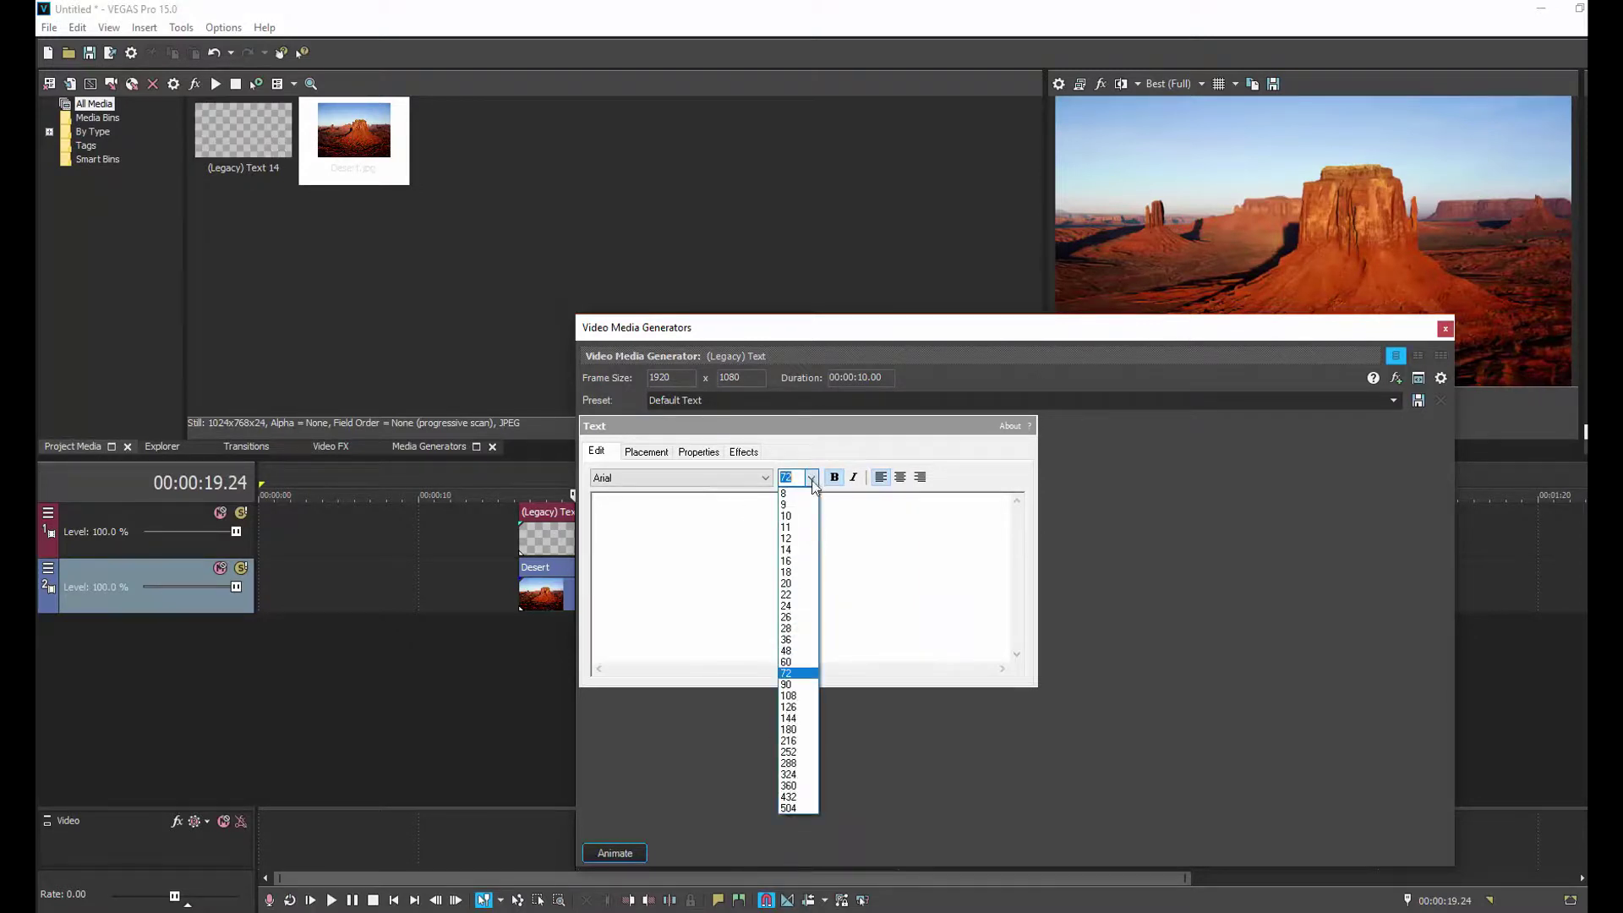
left_click(800, 640)
left_click(765, 478)
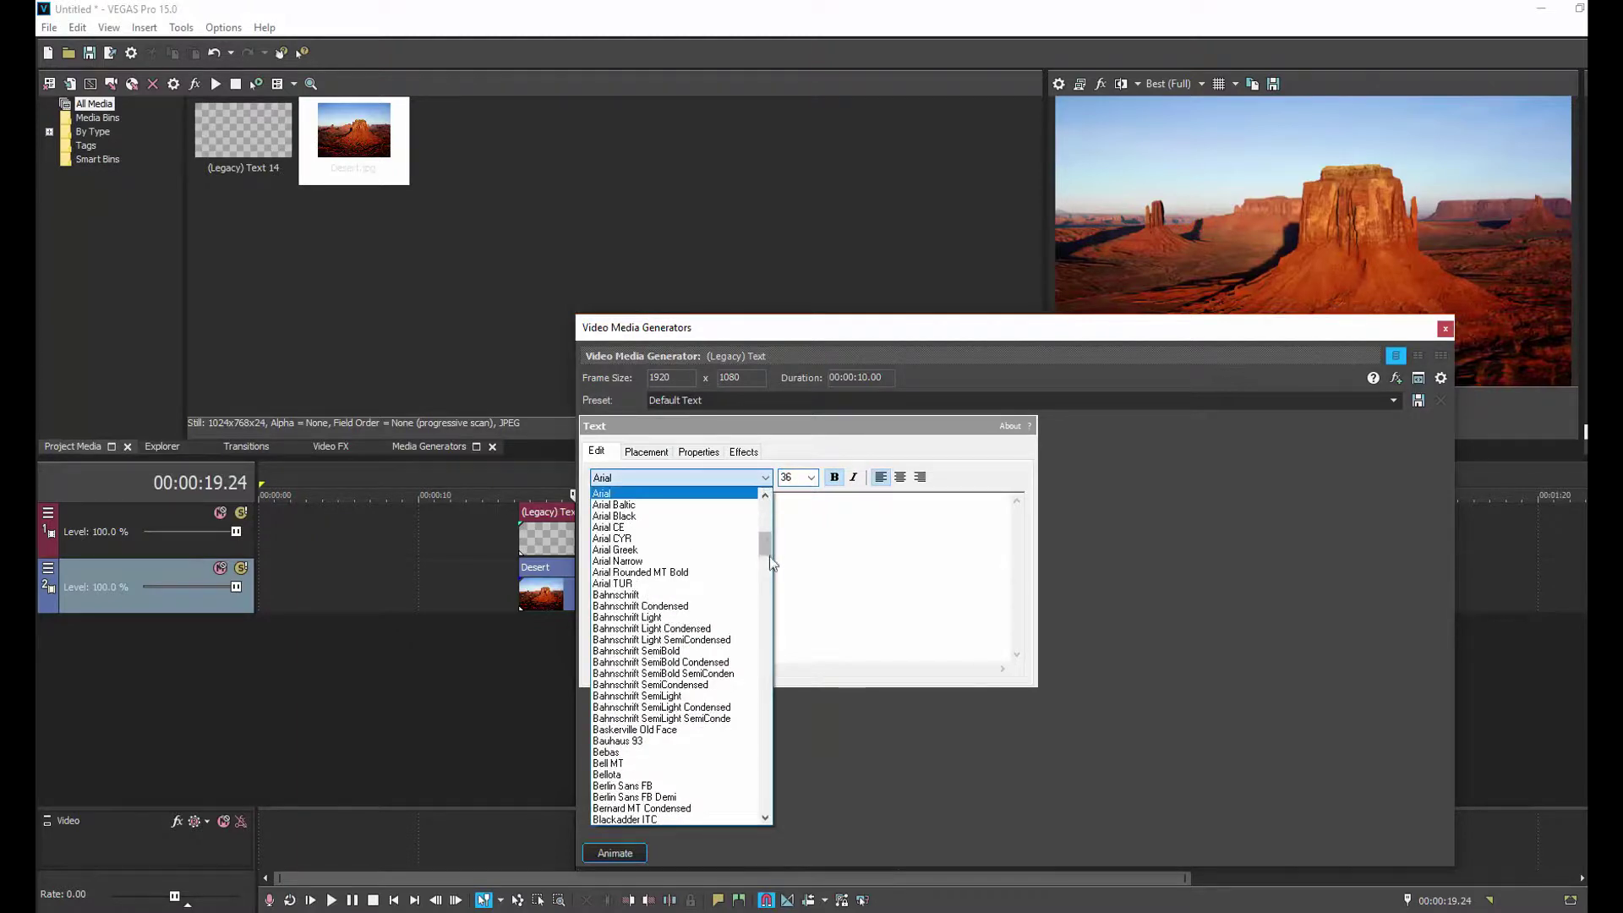
left_click_drag(765, 553, 759, 664)
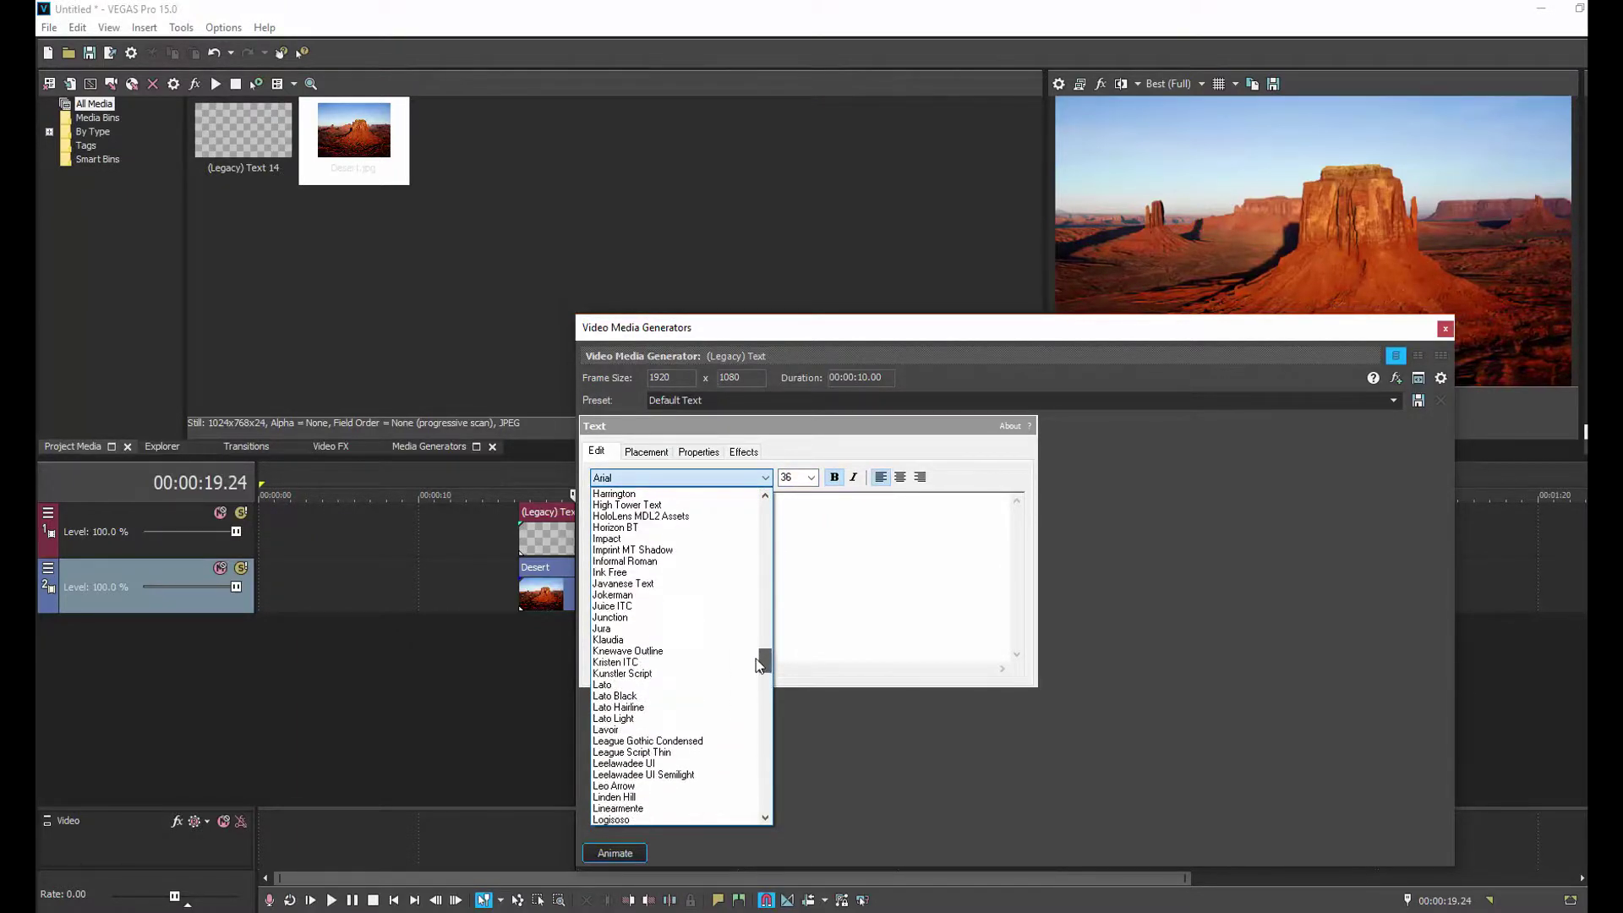
left_click(651, 541)
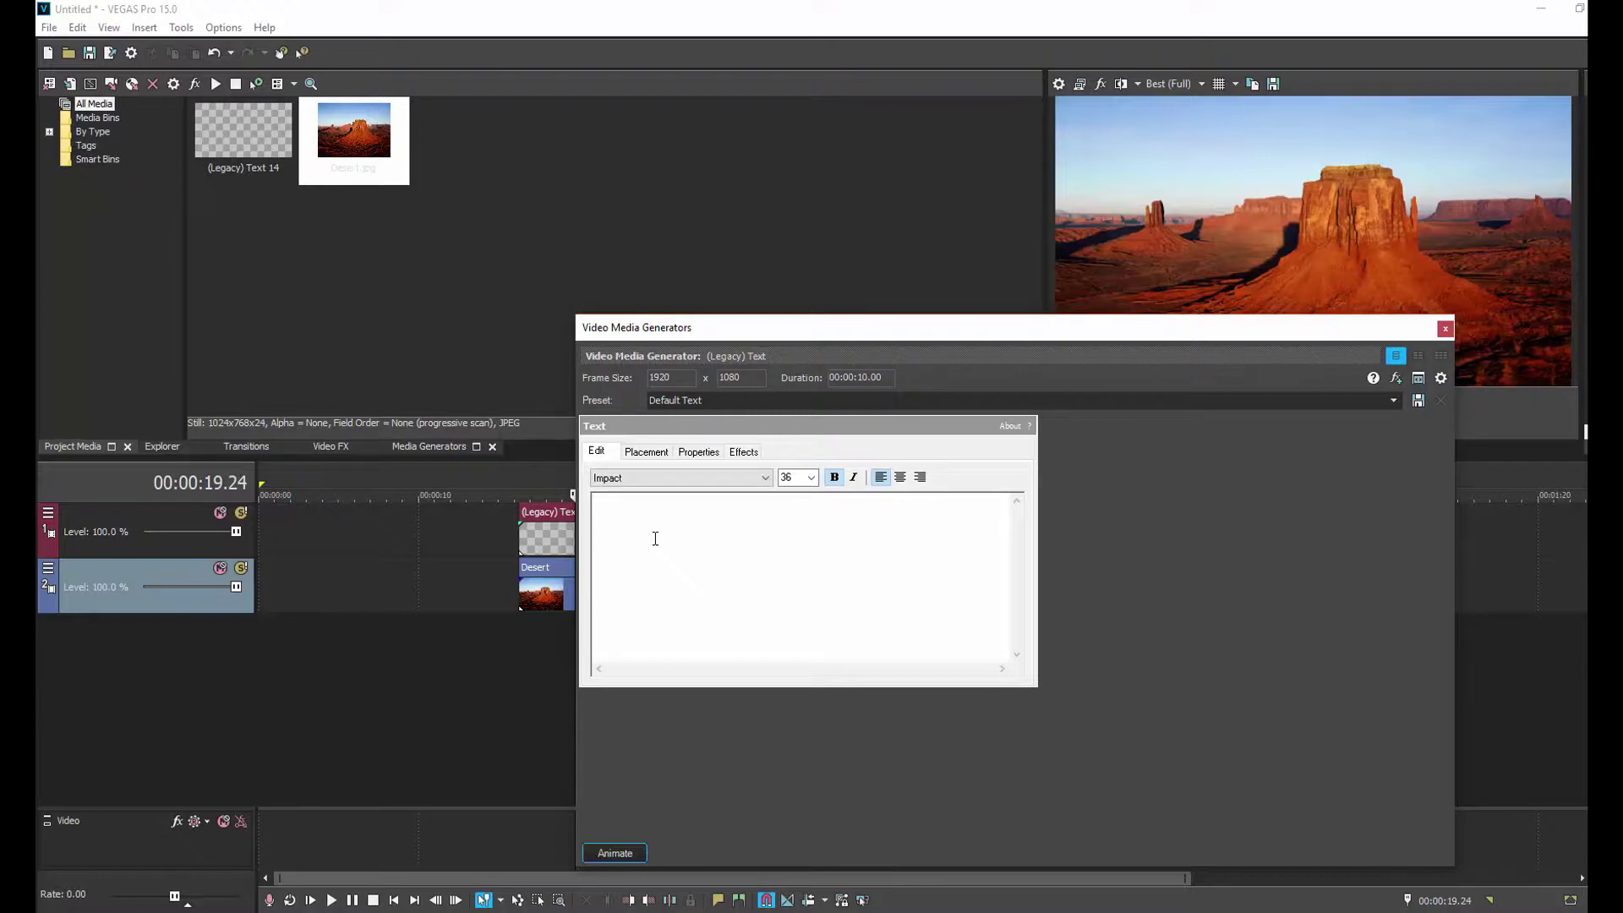
type("3D TE")
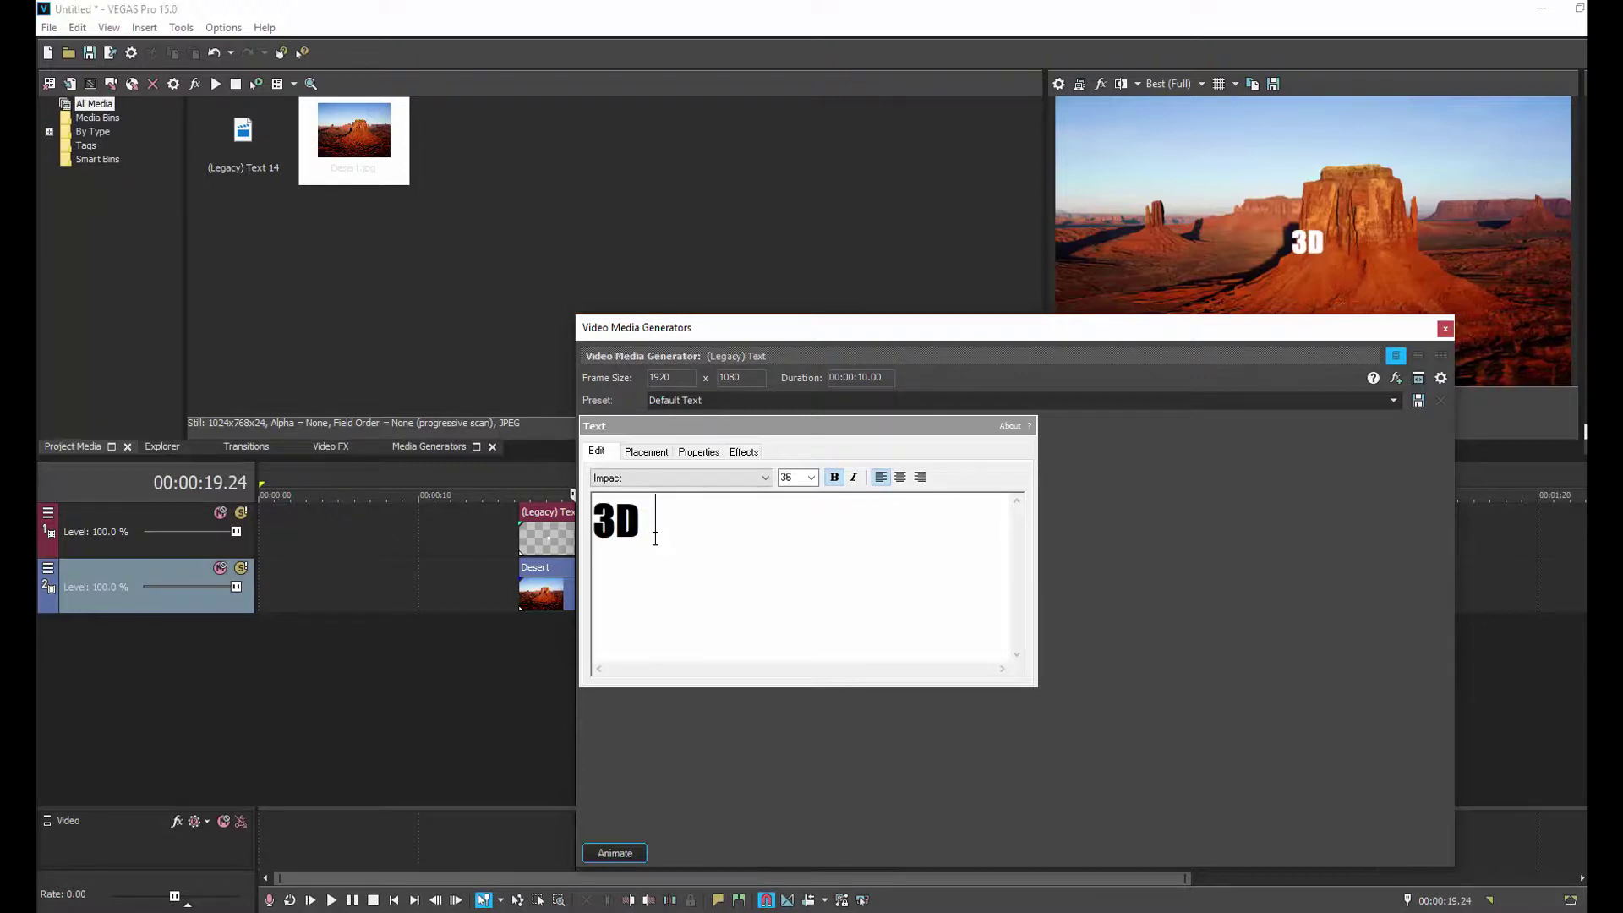
type("XT")
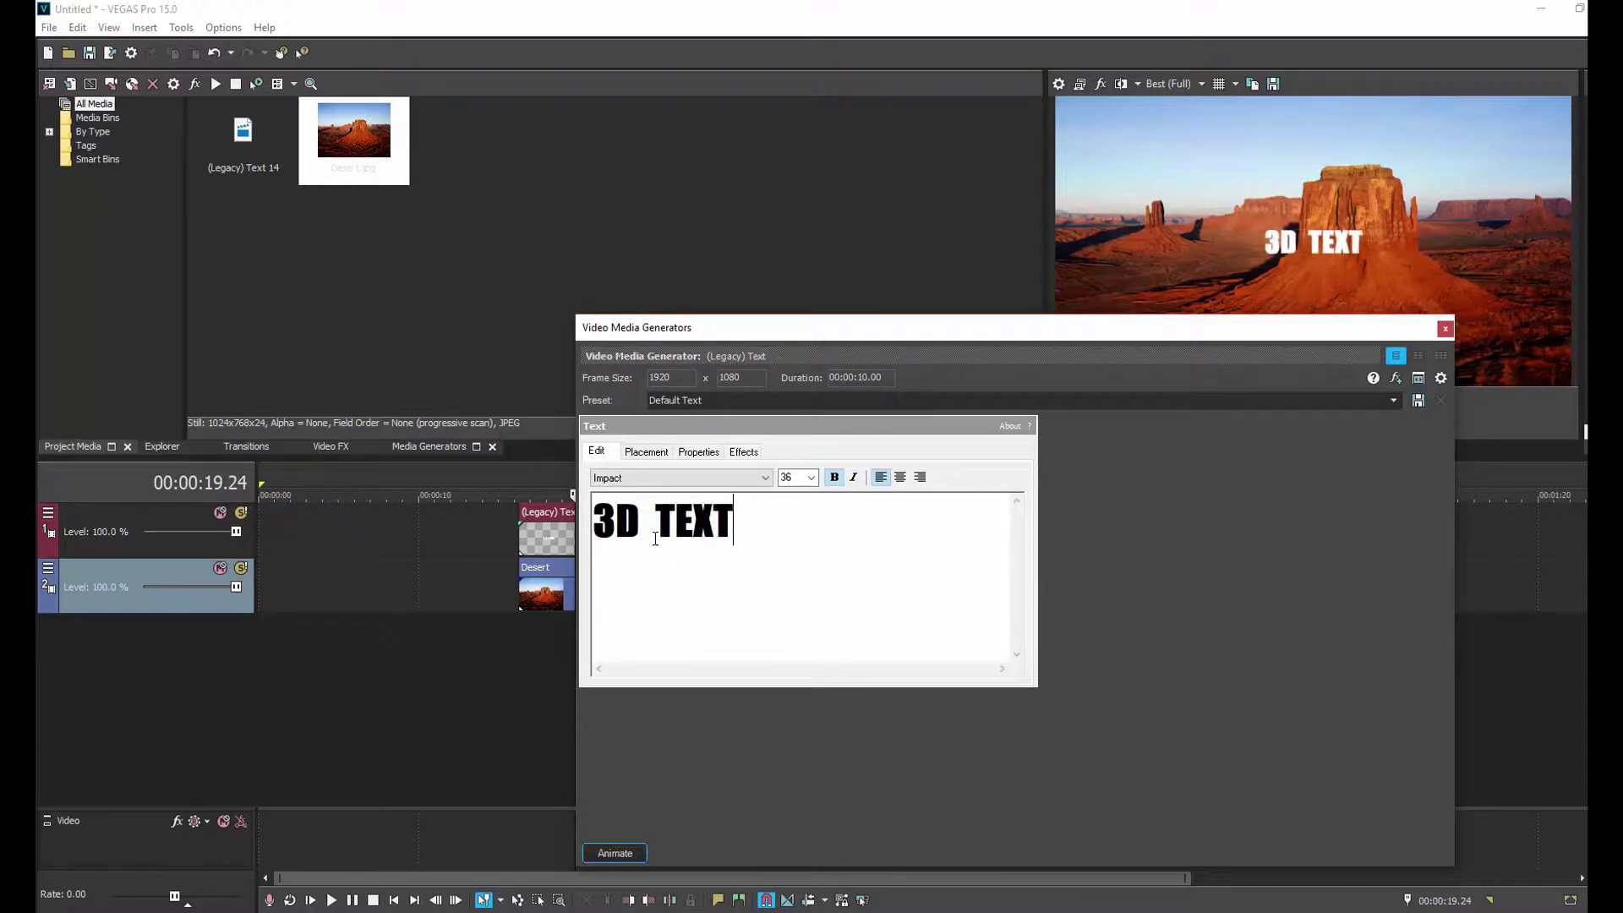
type(" In")
- Correct the first line to '3D TEXT IN' and add 'VEGAS PRO' as the second line
key("BackSpace")
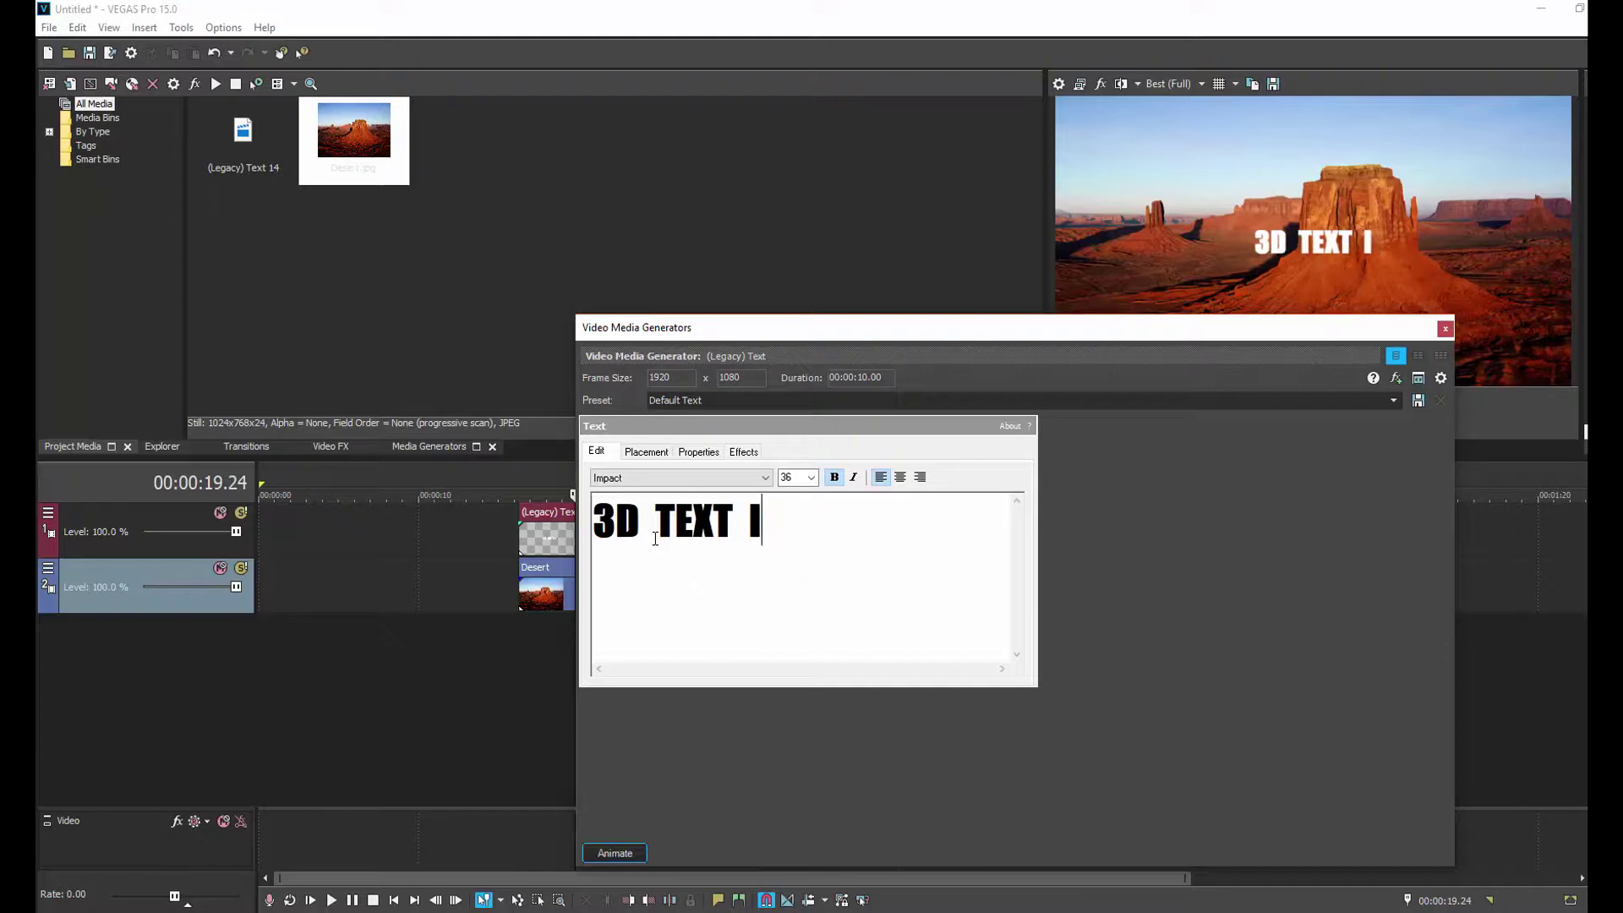
type("n")
key("BackSpace")
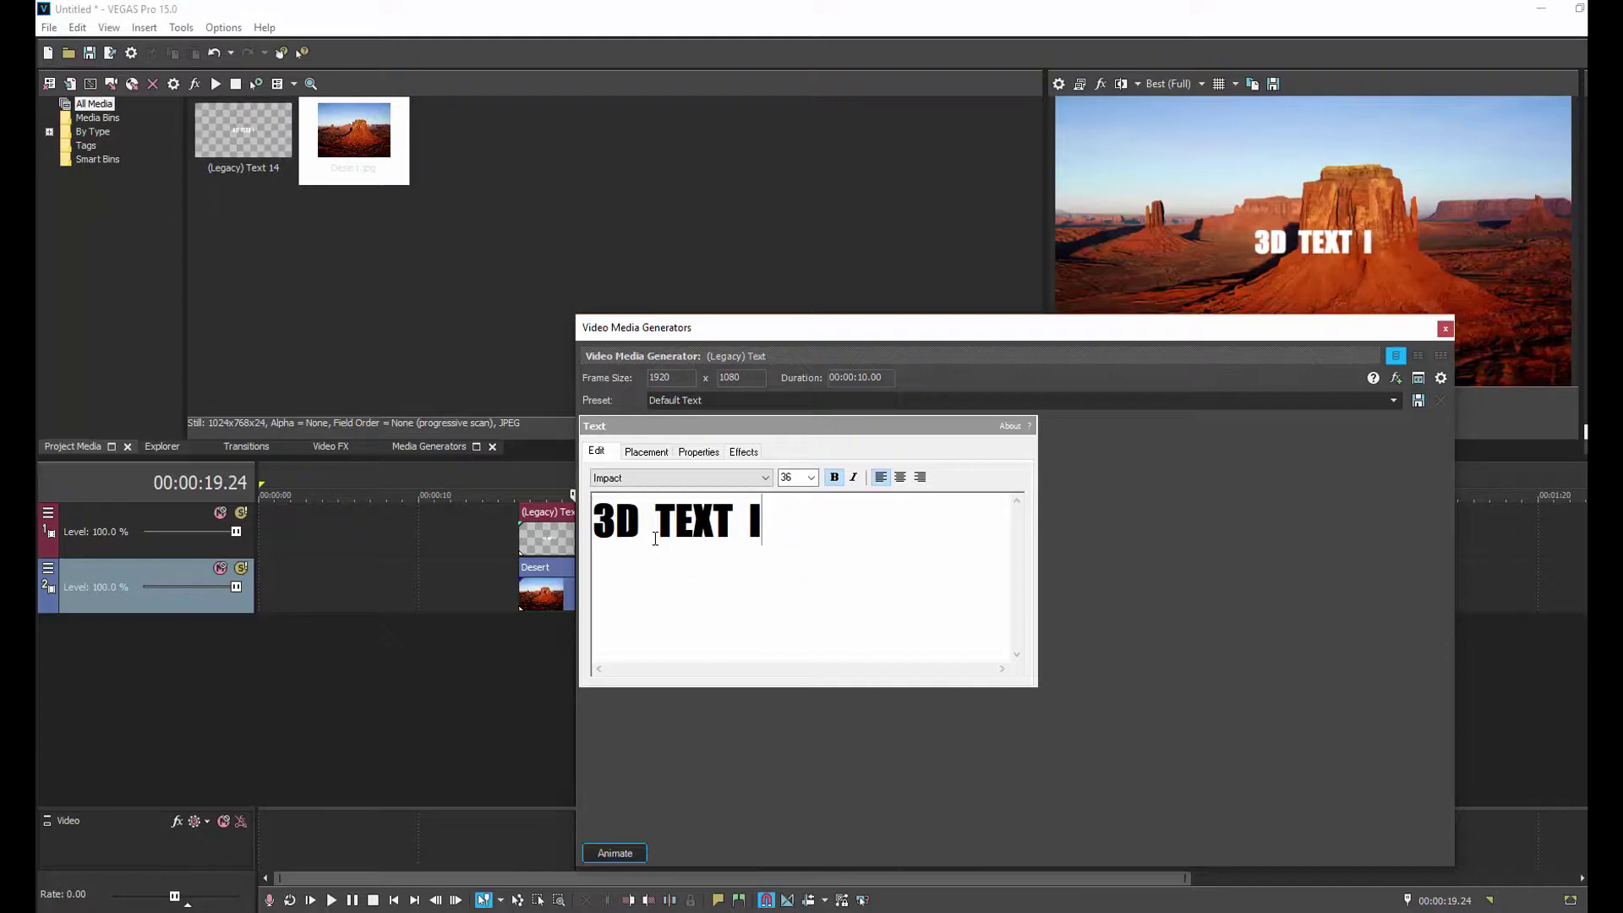
type("N")
key("Return")
type("V")
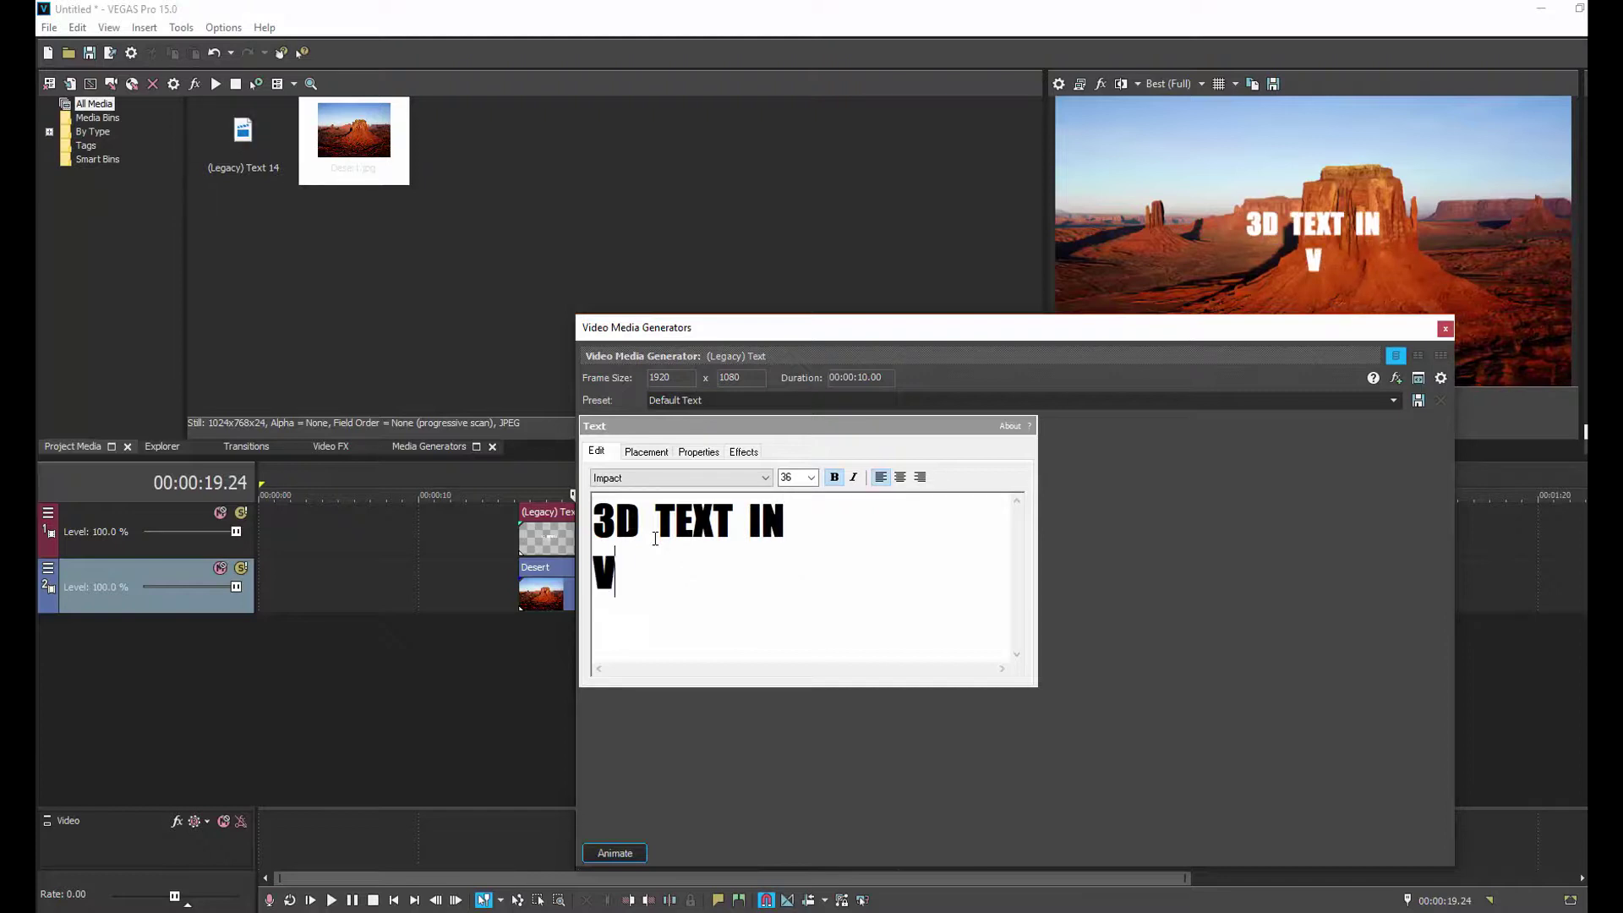
type("EGAS ")
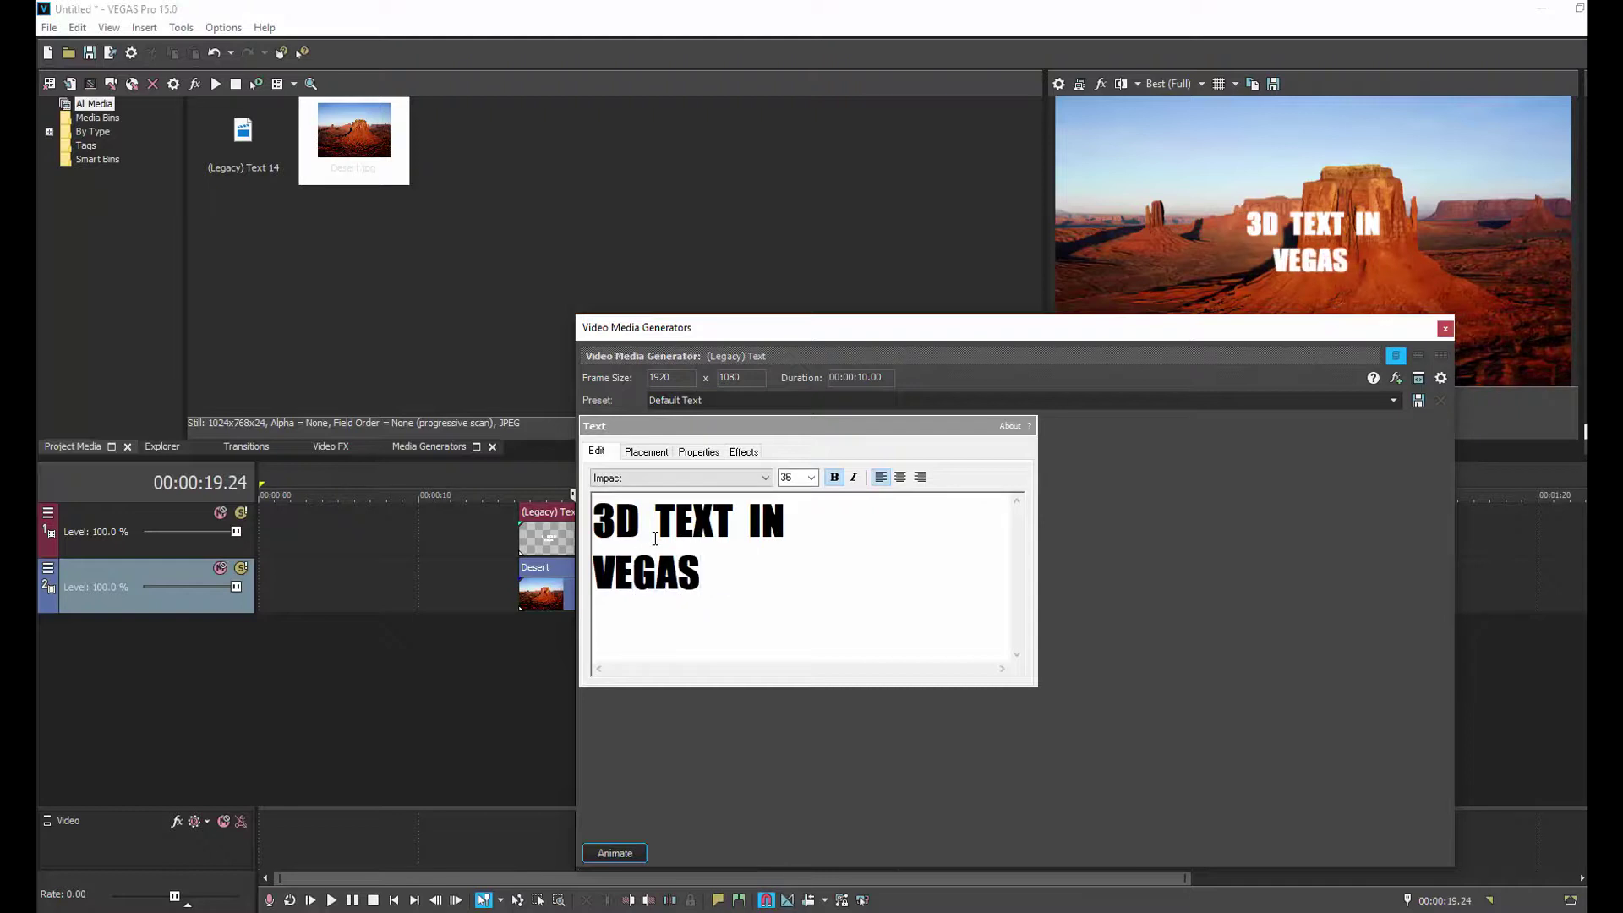
type("PRO")
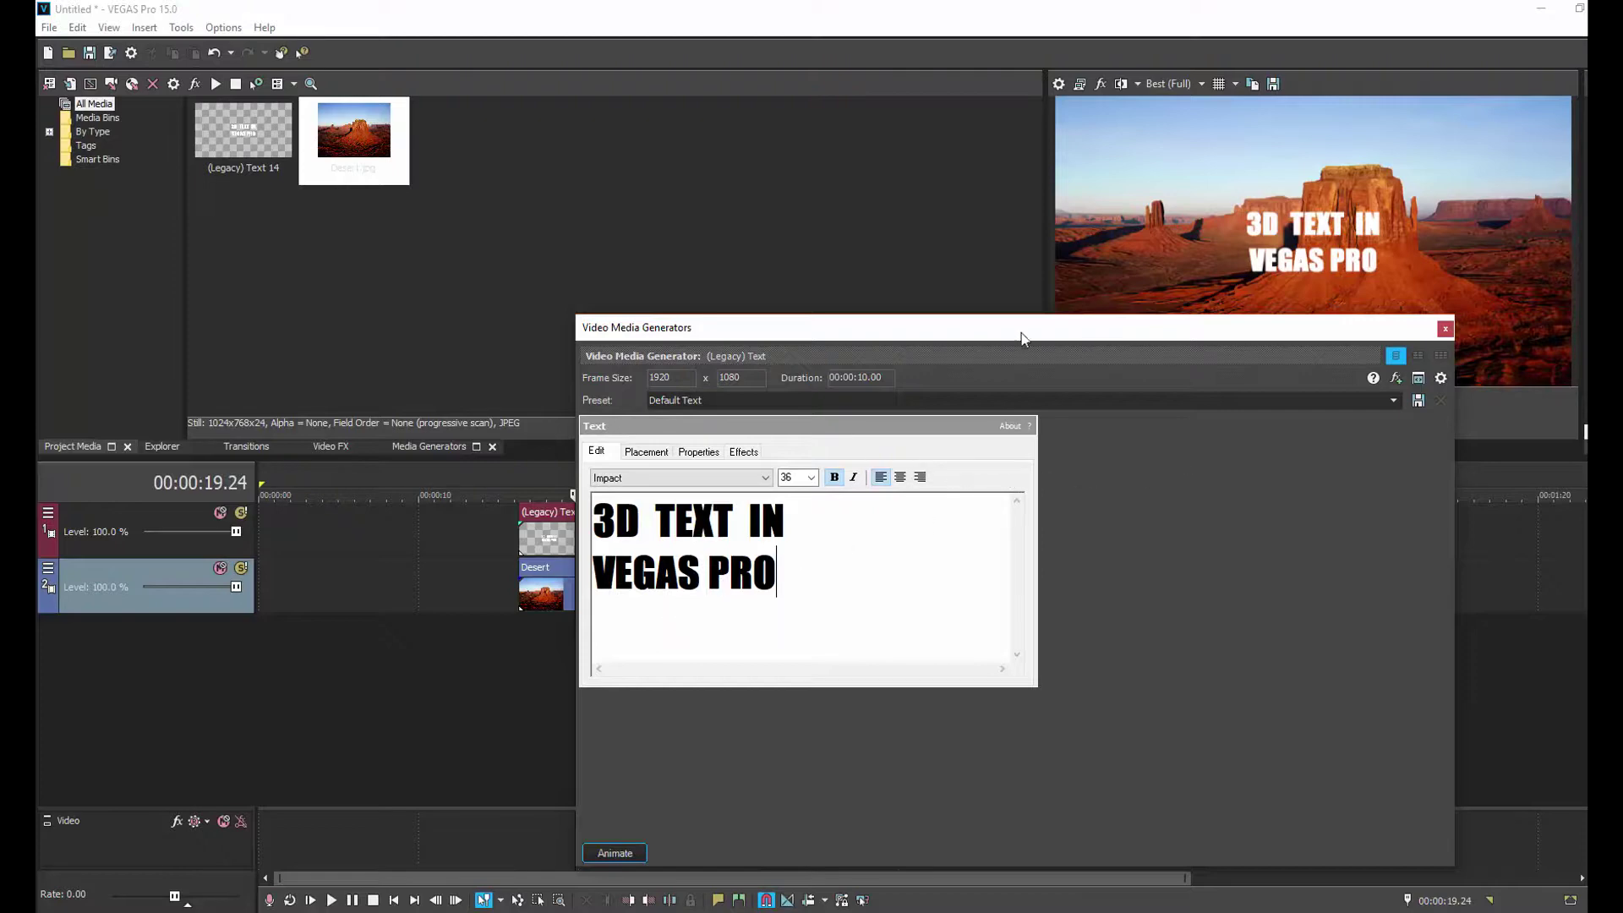
left_click_drag(1021, 335, 581, 245)
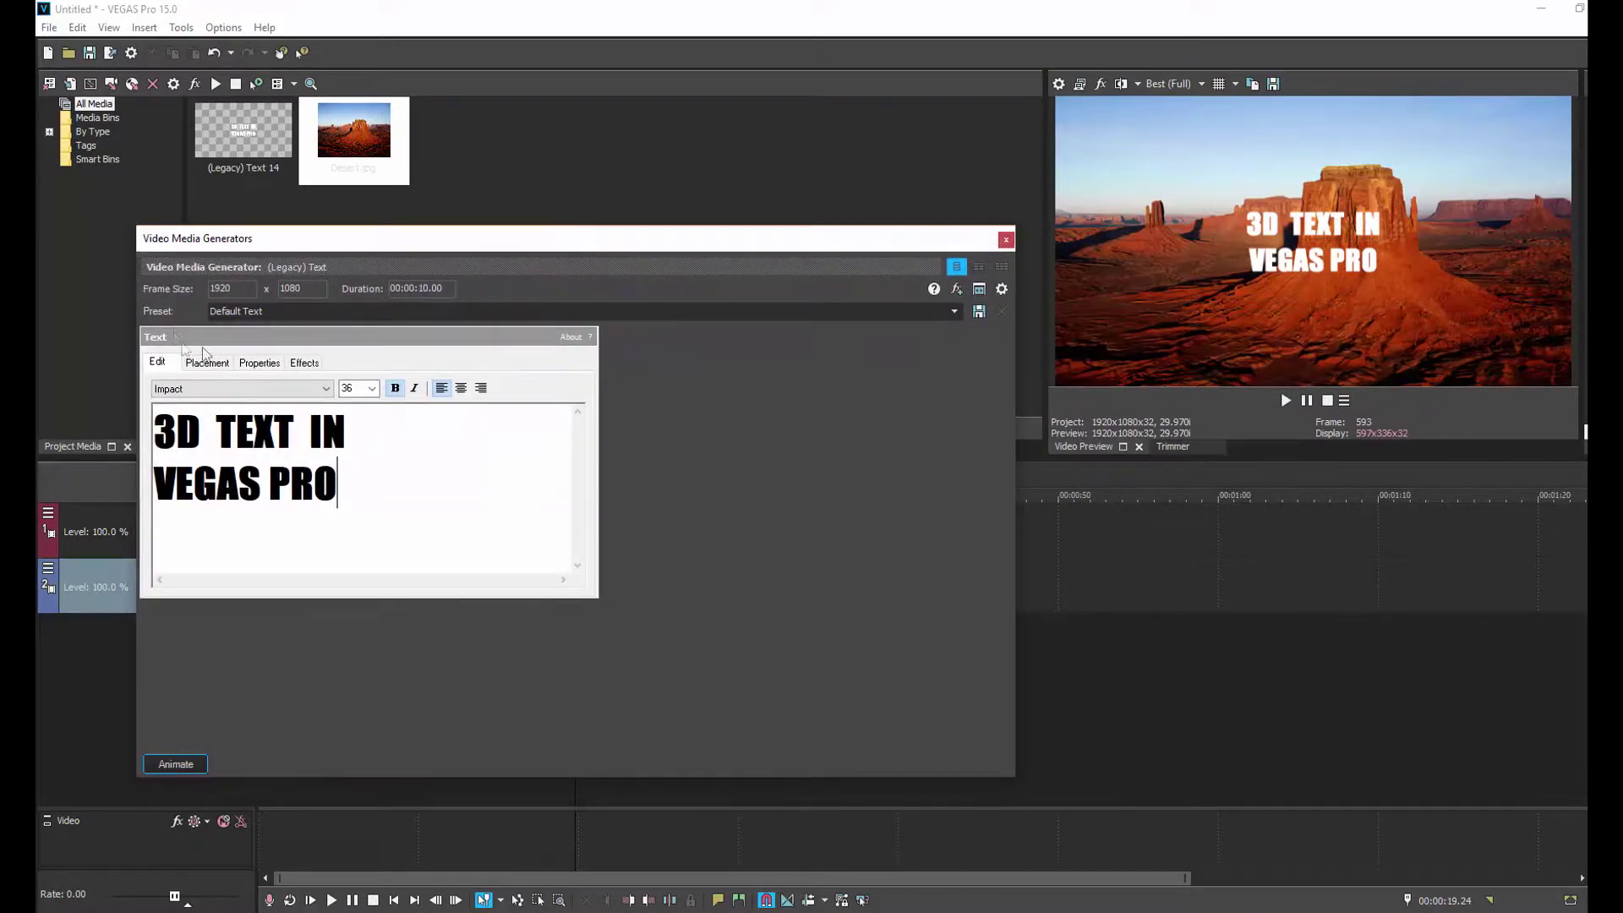
- Drag the title to placement X 0.390, Y 0.339, right of center and lower
left_click(208, 363)
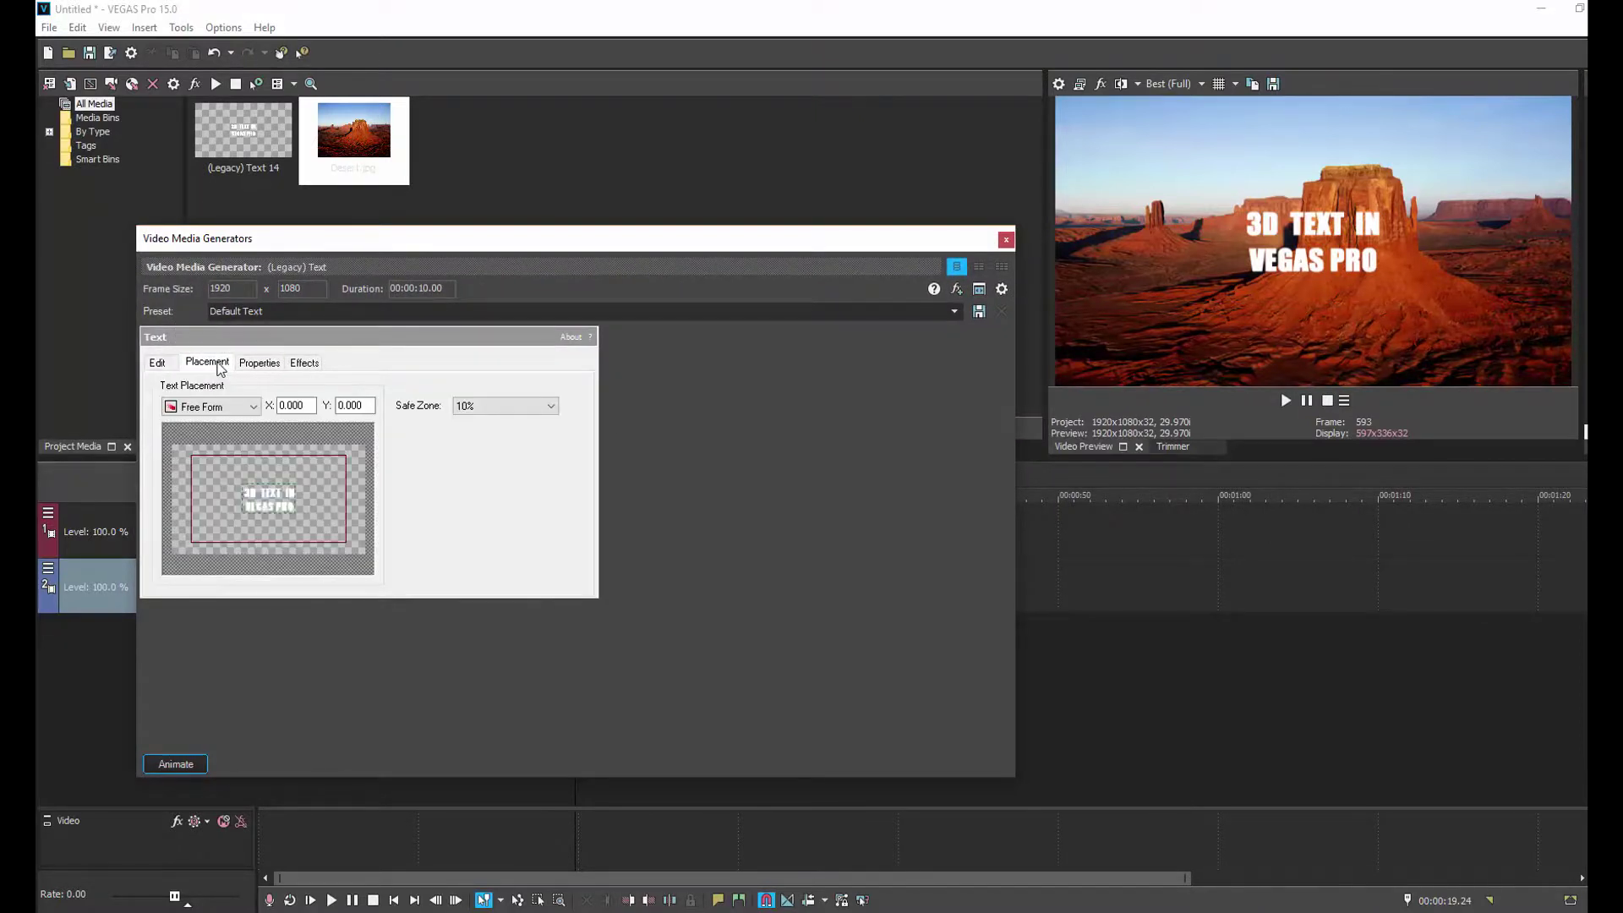
left_click_drag(268, 498, 305, 519)
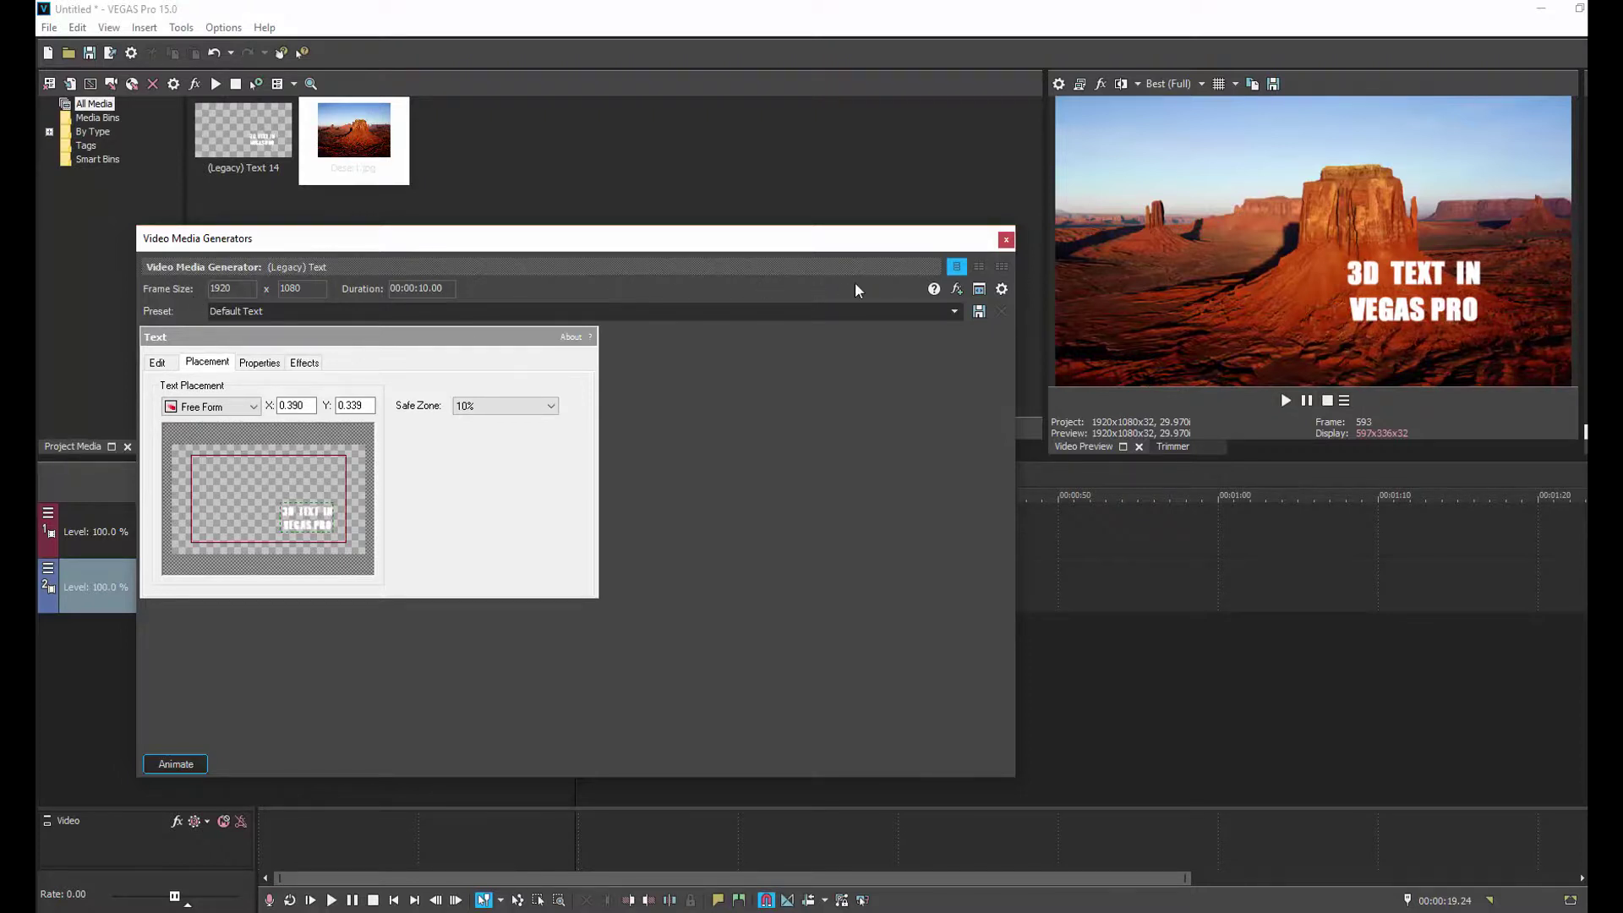
- Select both title lines and set their font size to 72
left_click(157, 363)
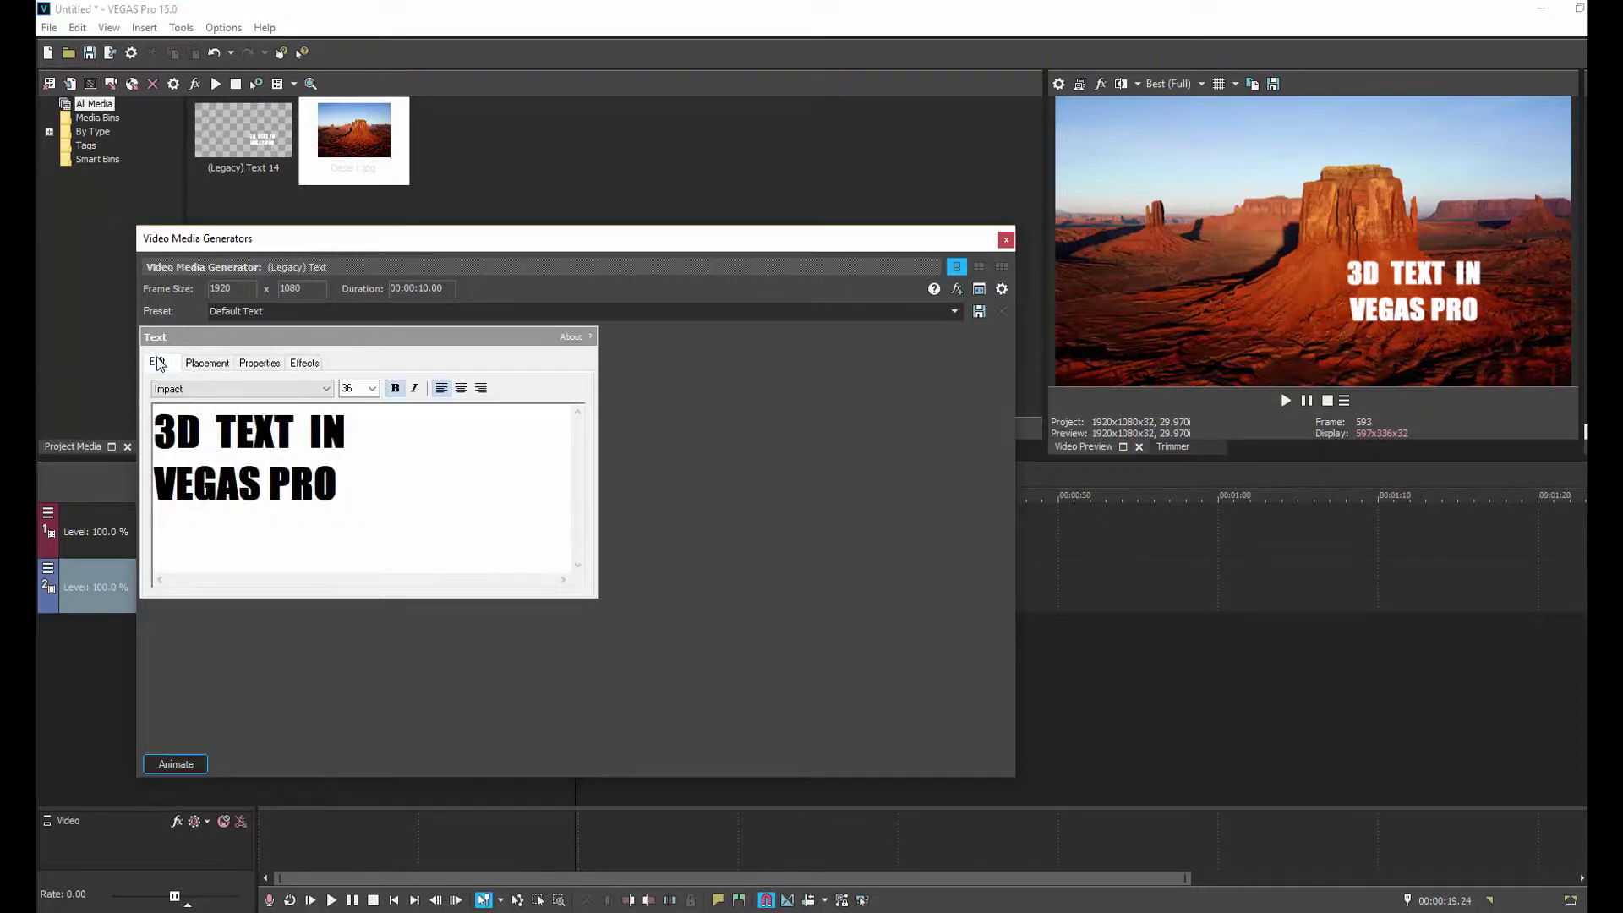
left_click_drag(392, 495, 143, 426)
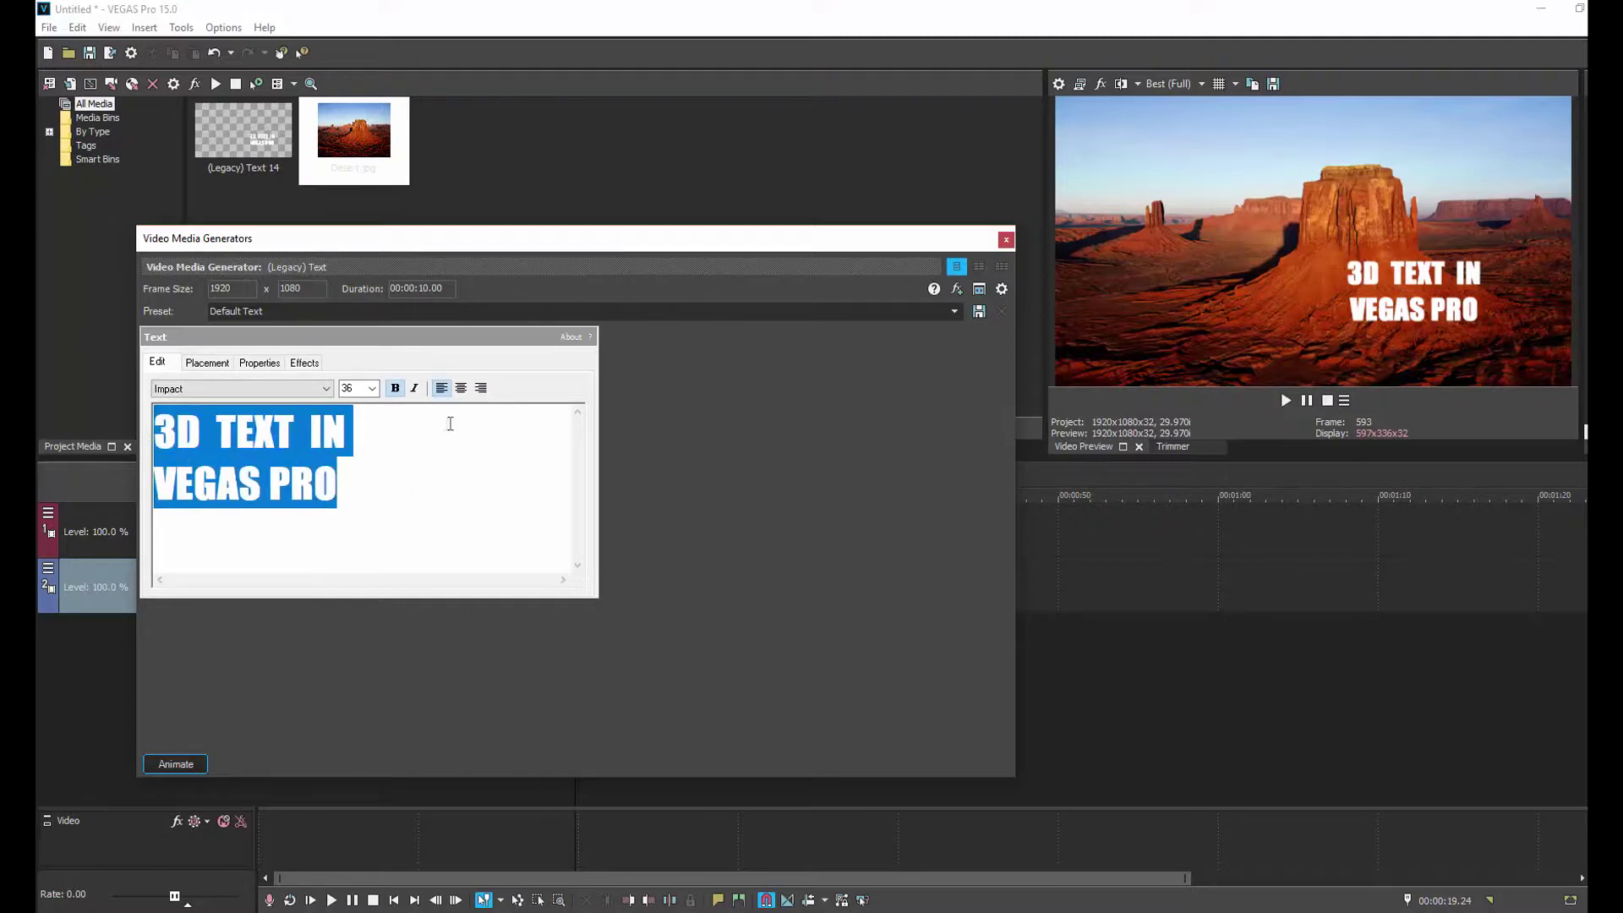
left_click(372, 389)
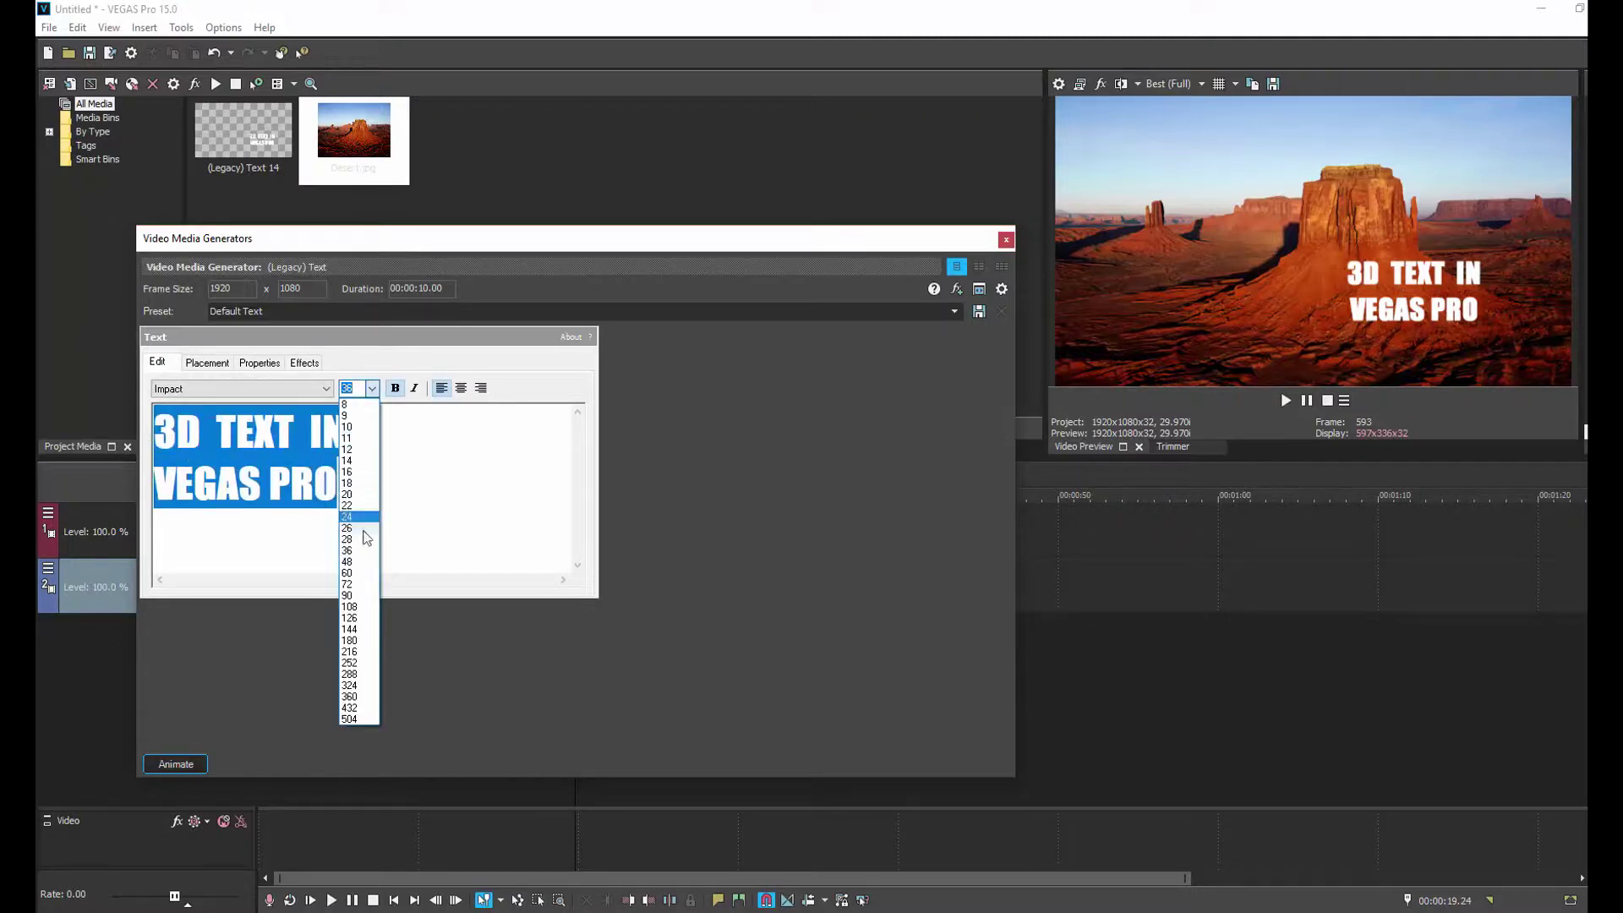
left_click(356, 594)
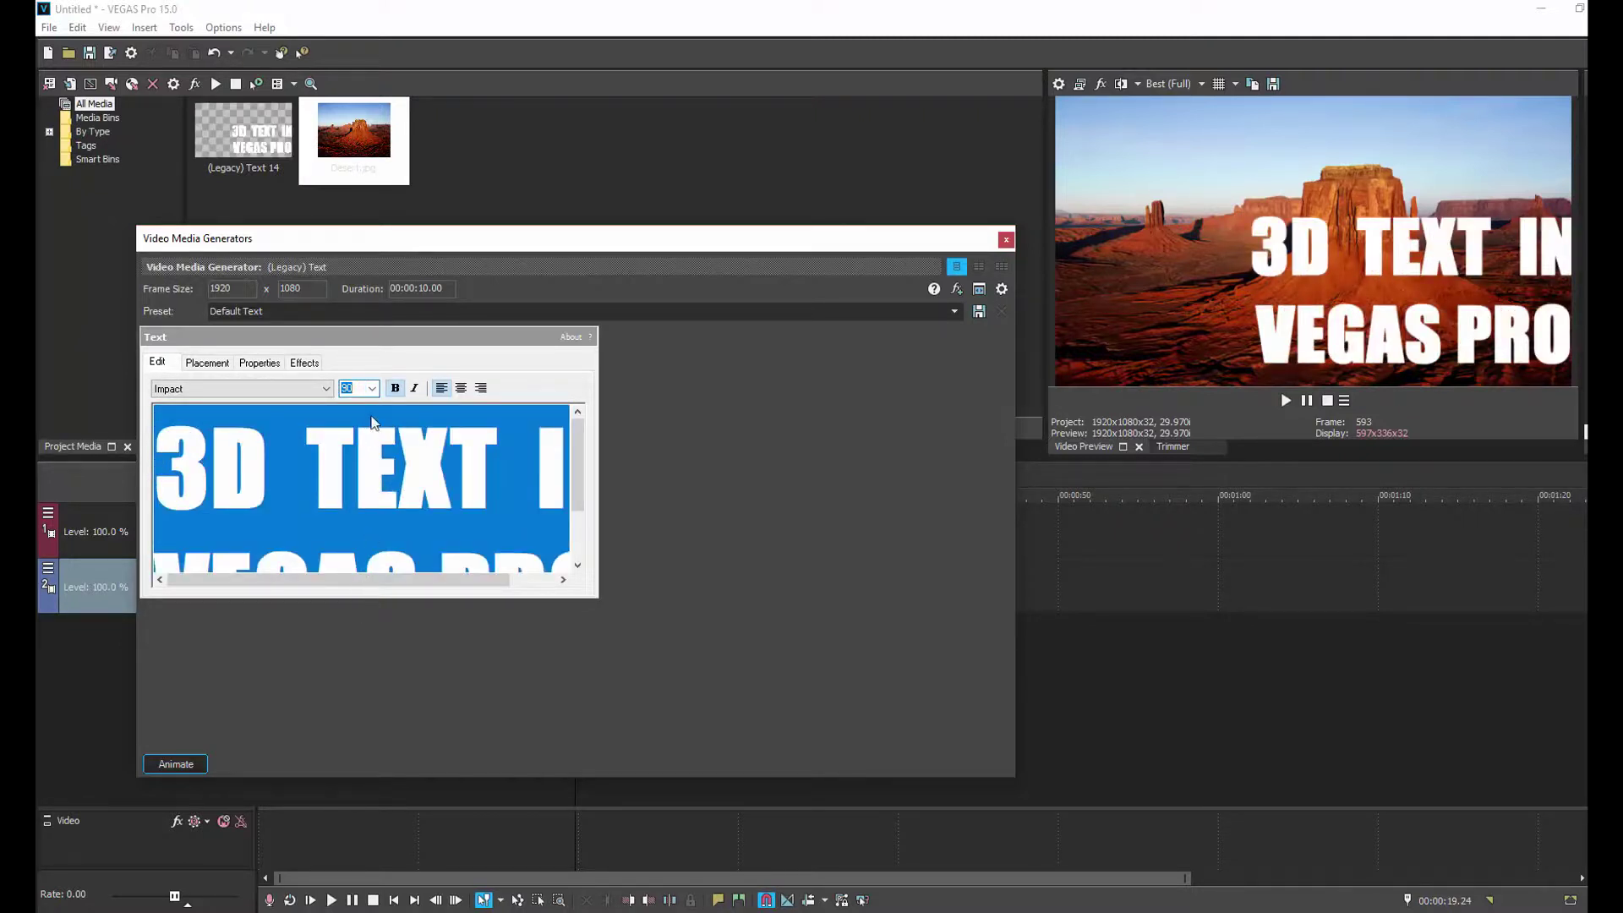
left_click(372, 389)
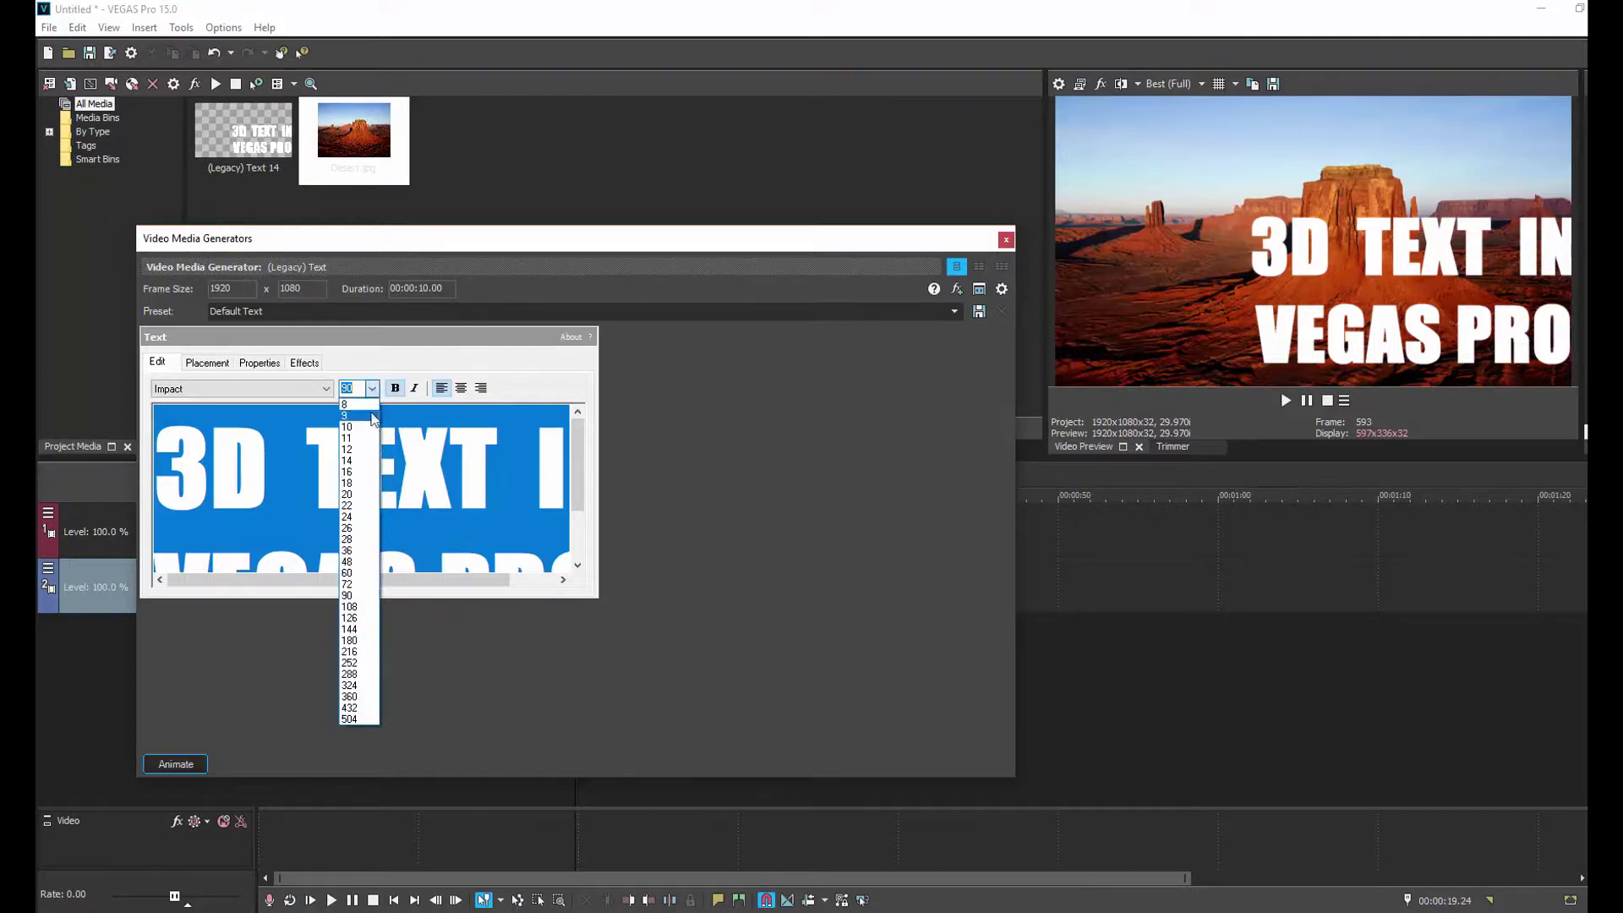
left_click(354, 584)
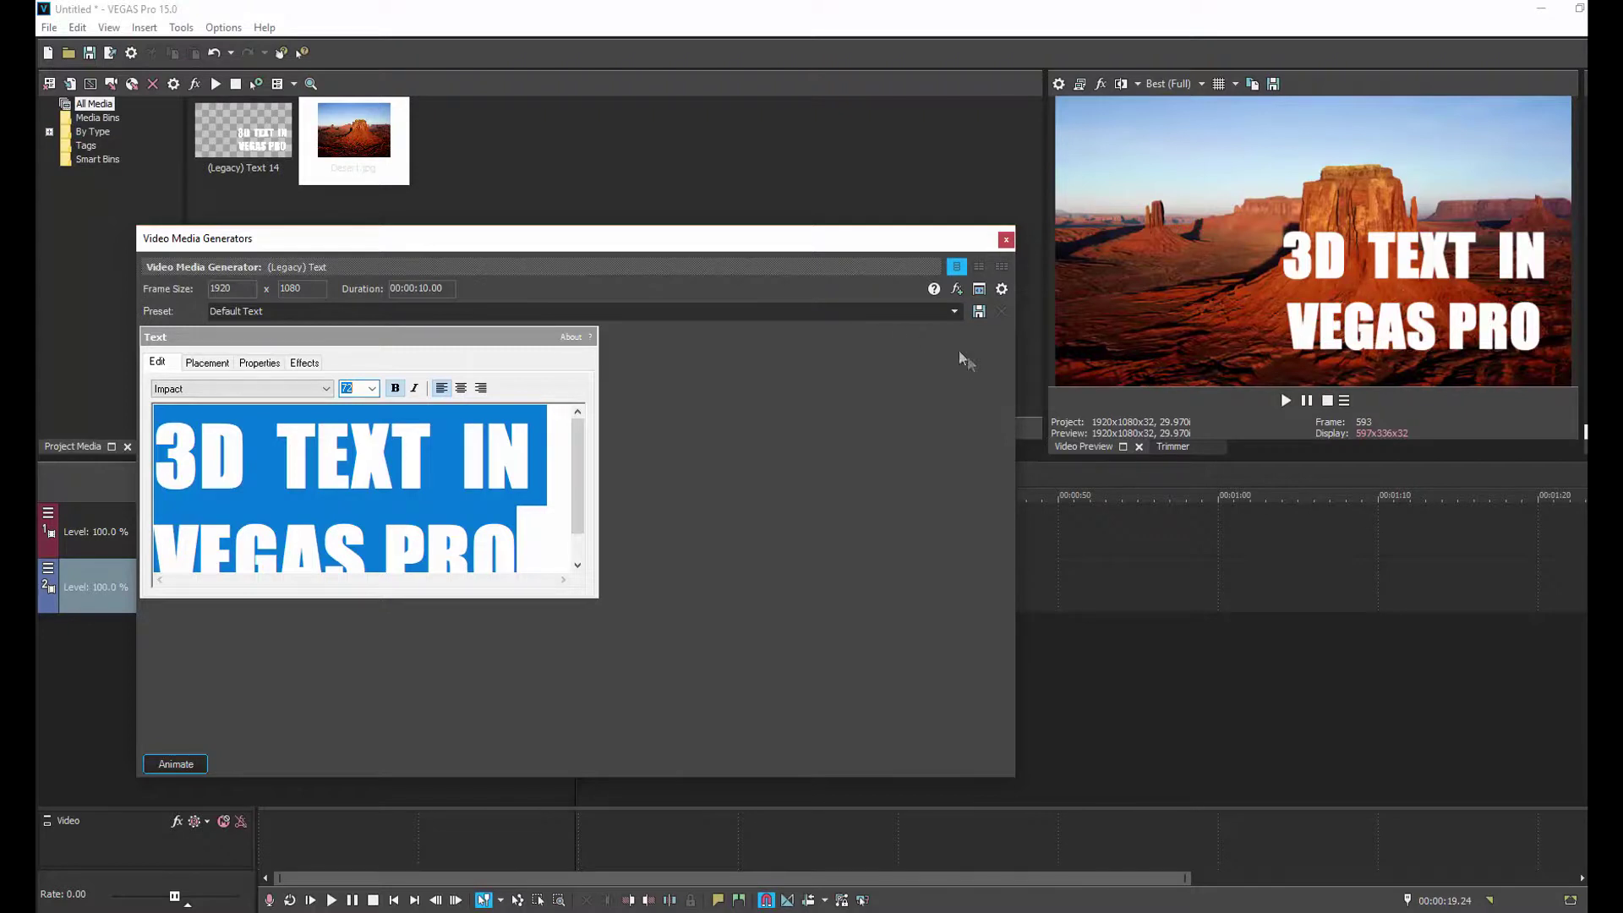
- Nudge the title's placement to X 0.328, Y 0.323
left_click(203, 363)
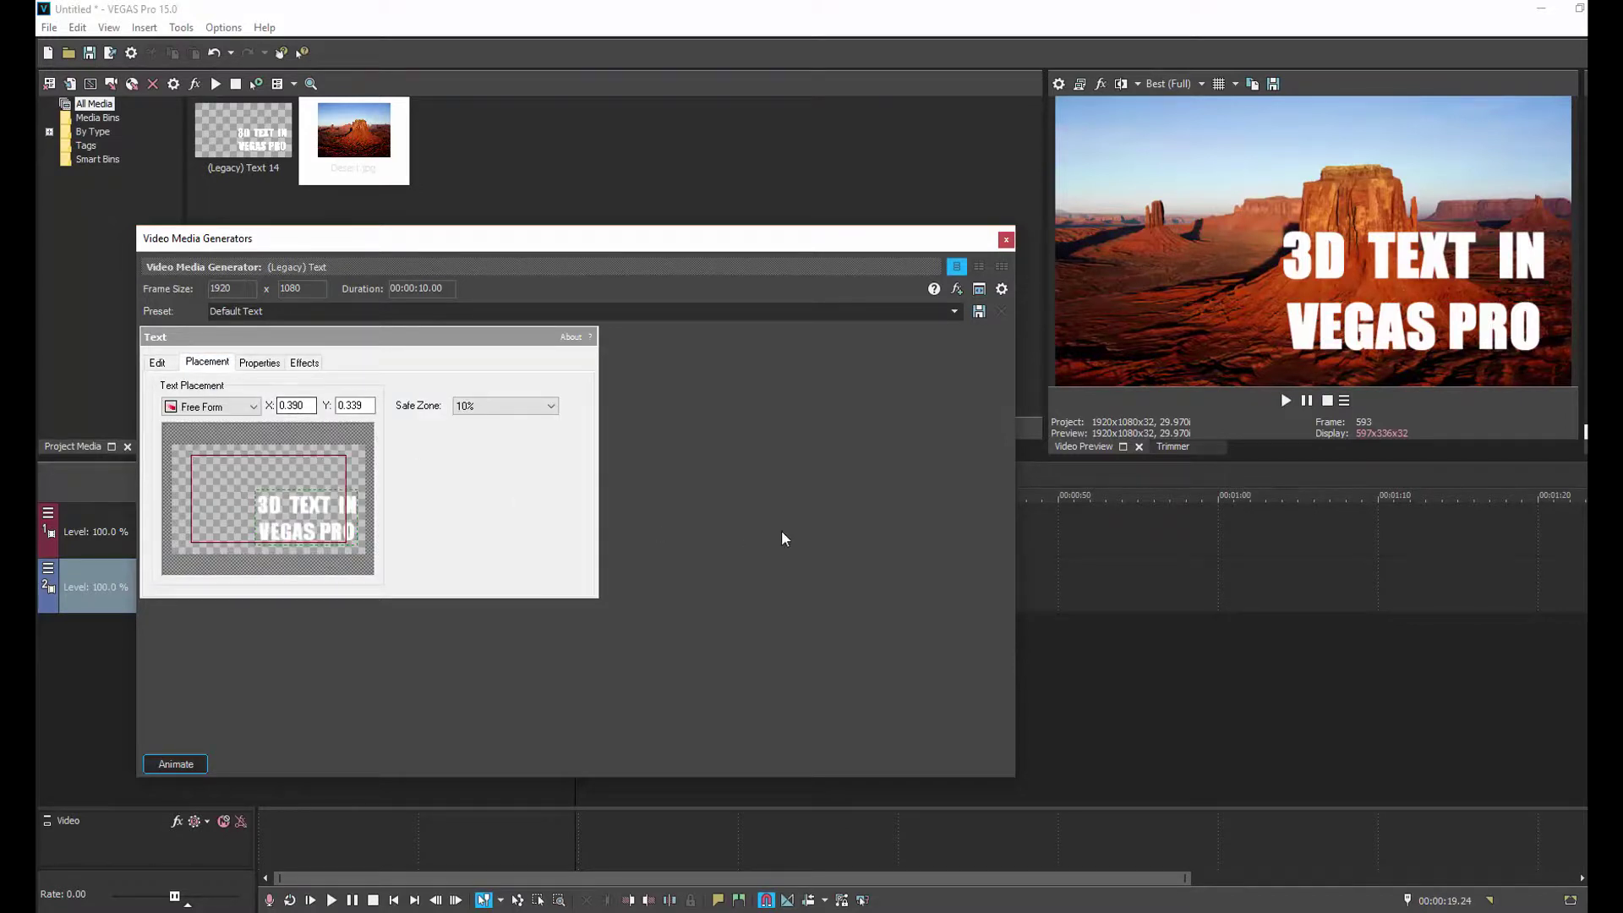
left_click_drag(323, 505, 319, 507)
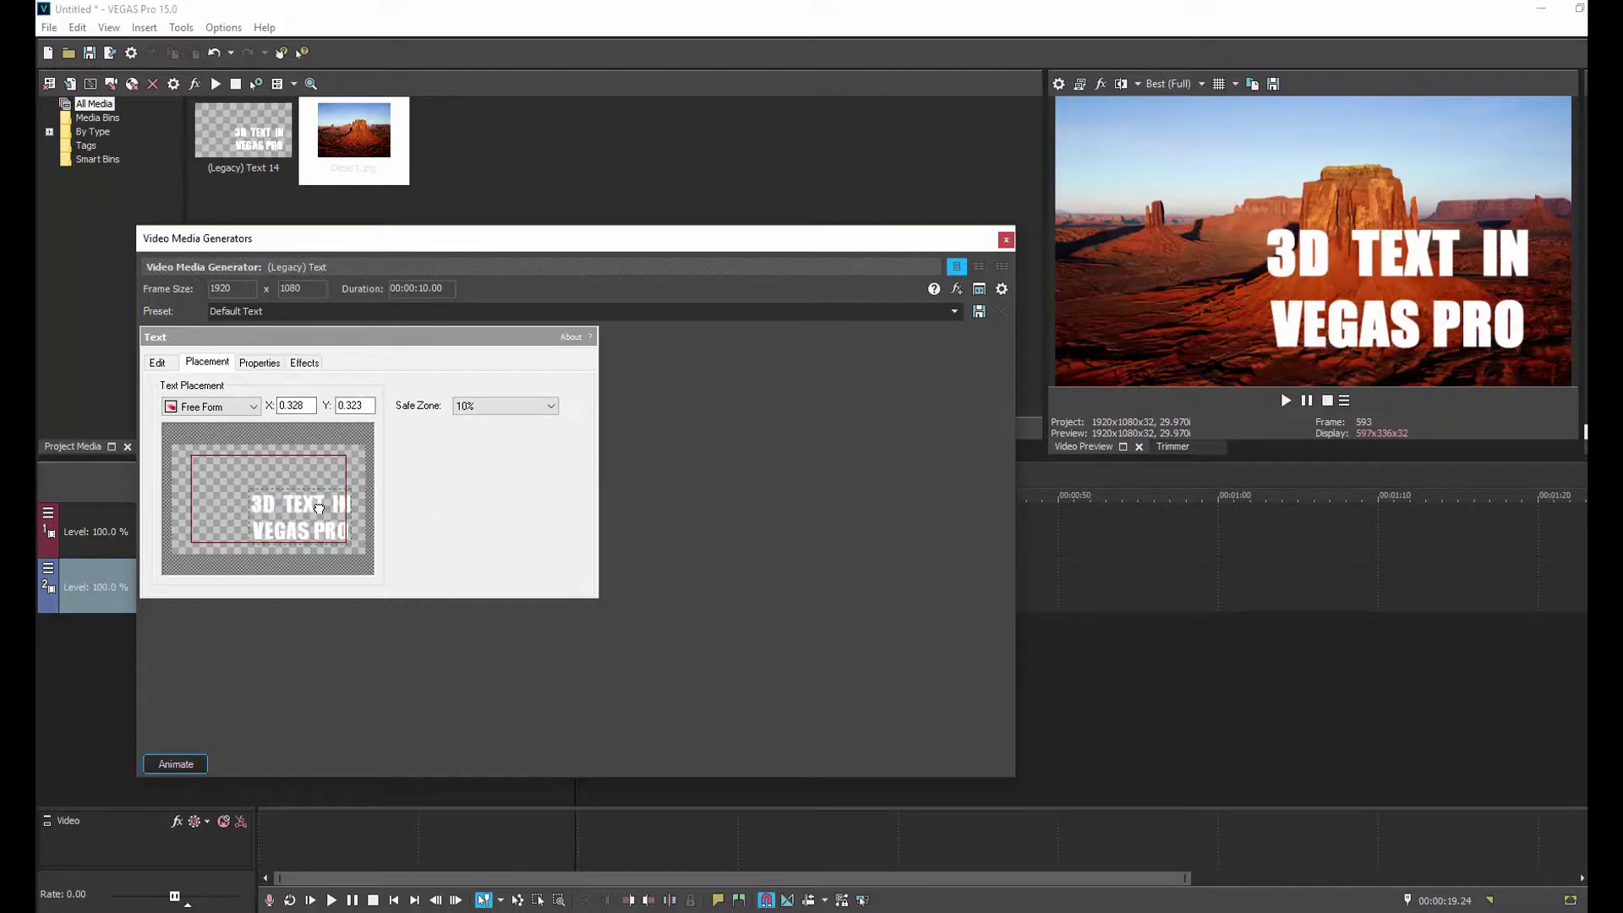
left_click(274, 369)
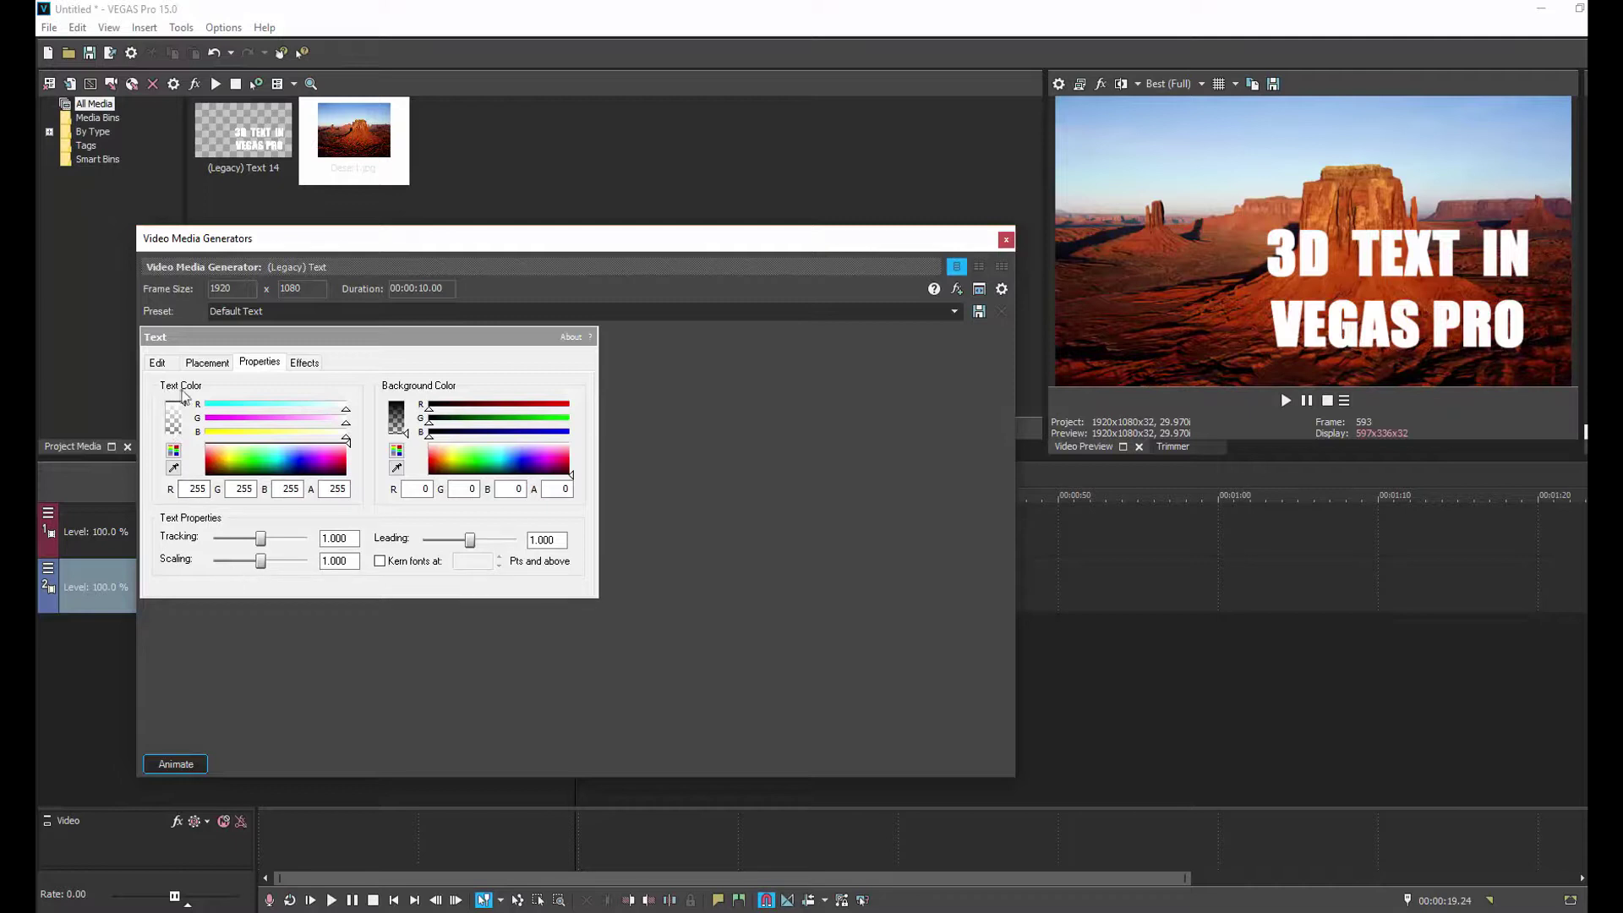
- Sample sky blue (R174 G209 B228) as text colour; set tracking 1.037, scaling 1.111, leading 0.814
left_click(174, 468)
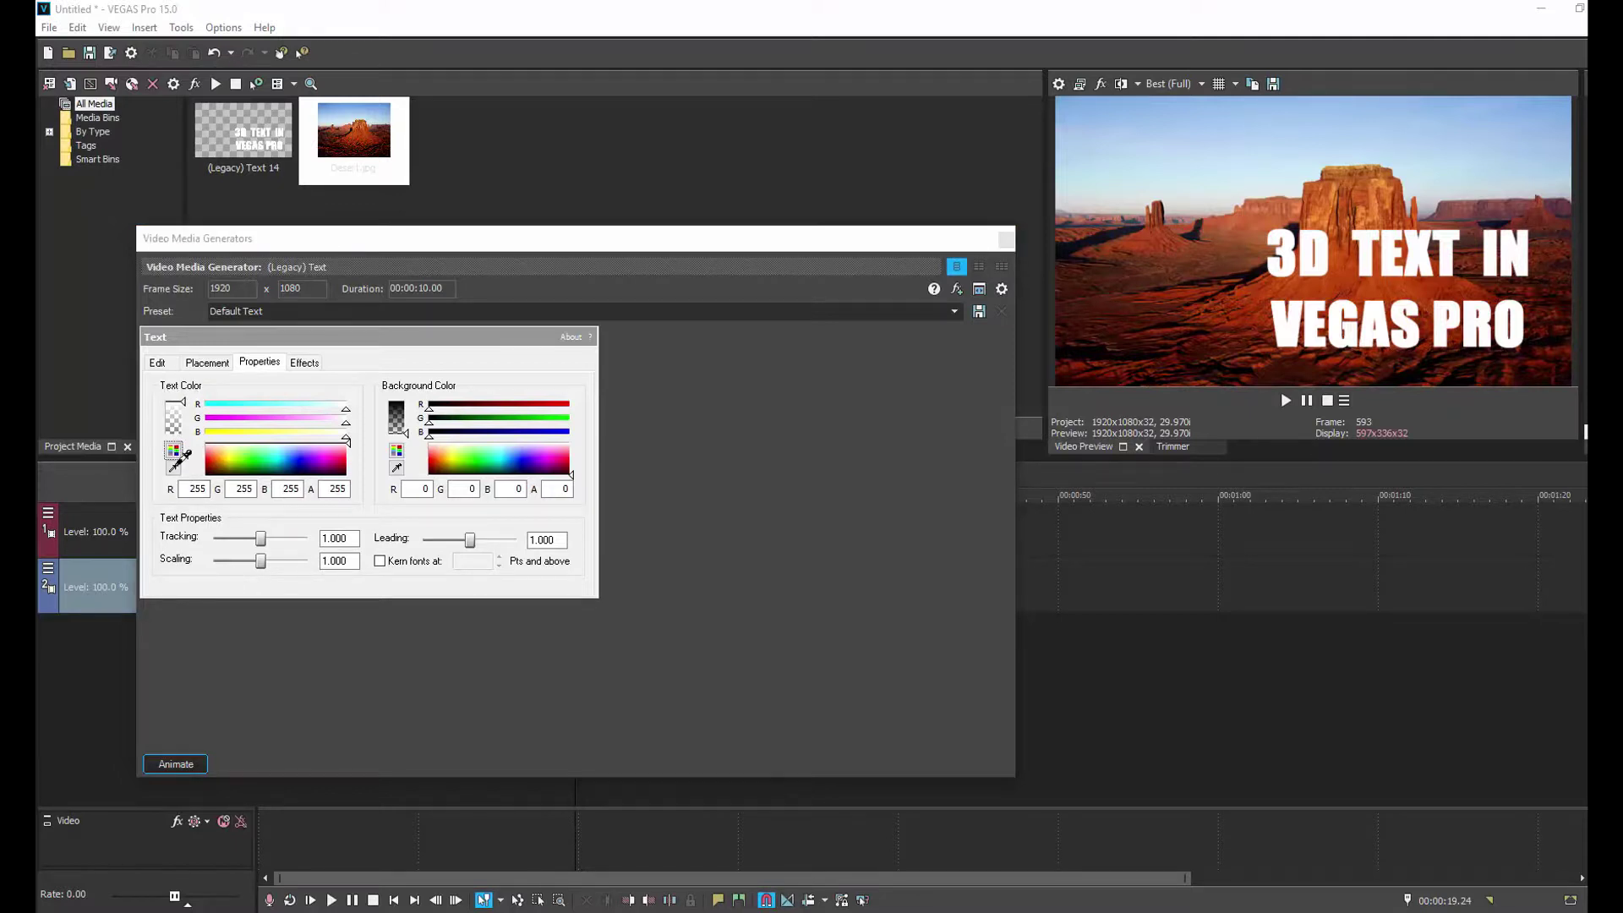
left_click(1527, 172)
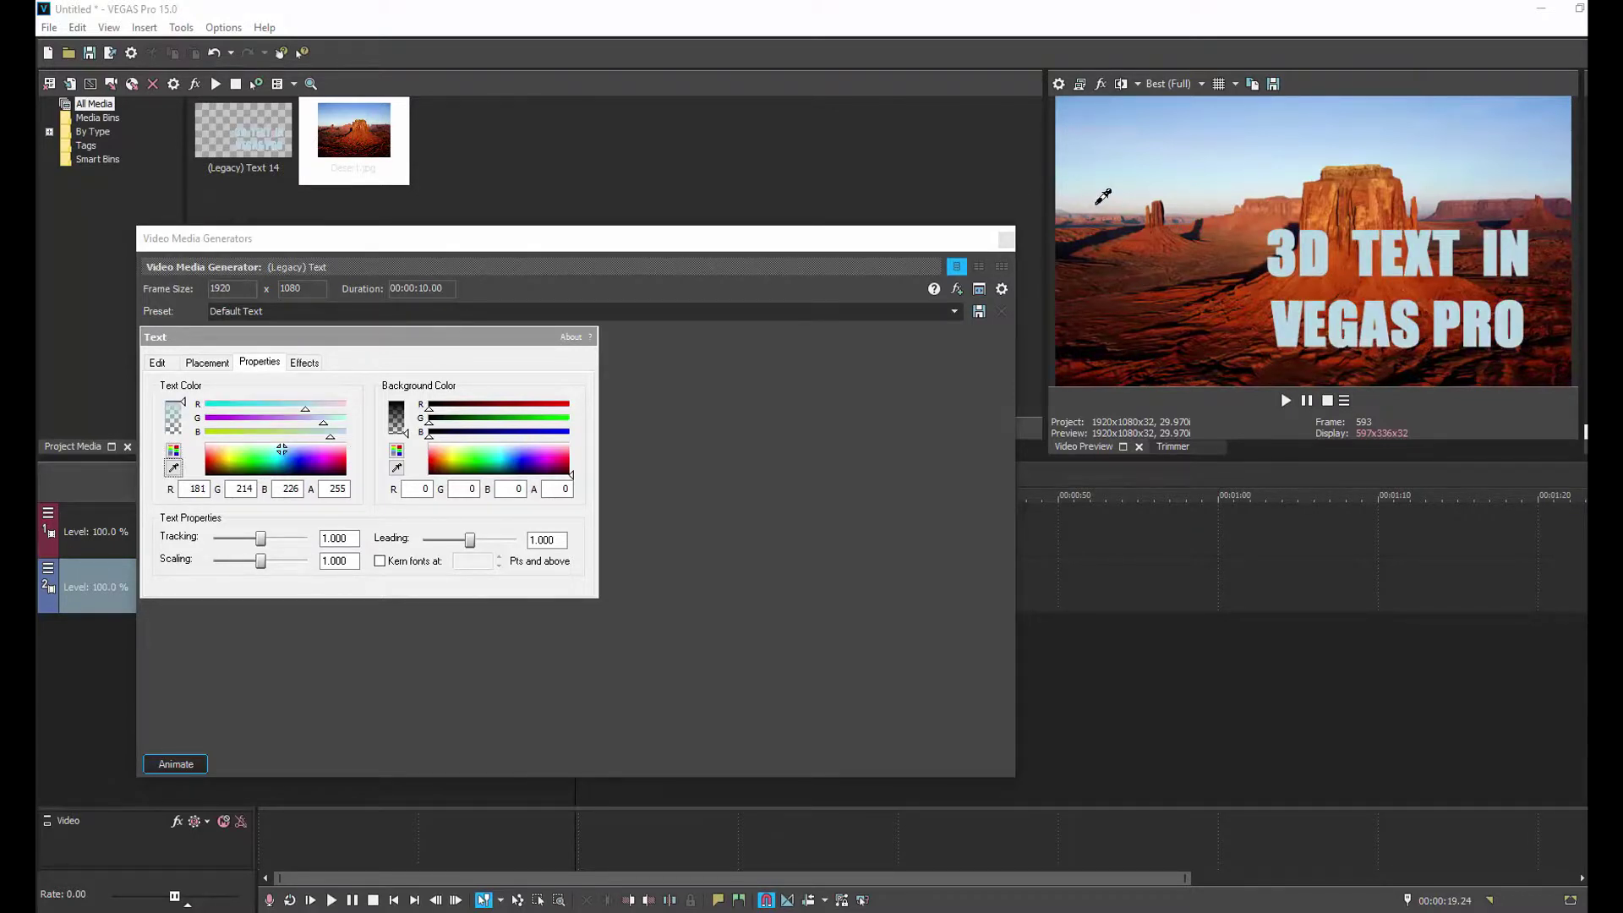
left_click(1098, 202)
left_click(1540, 172)
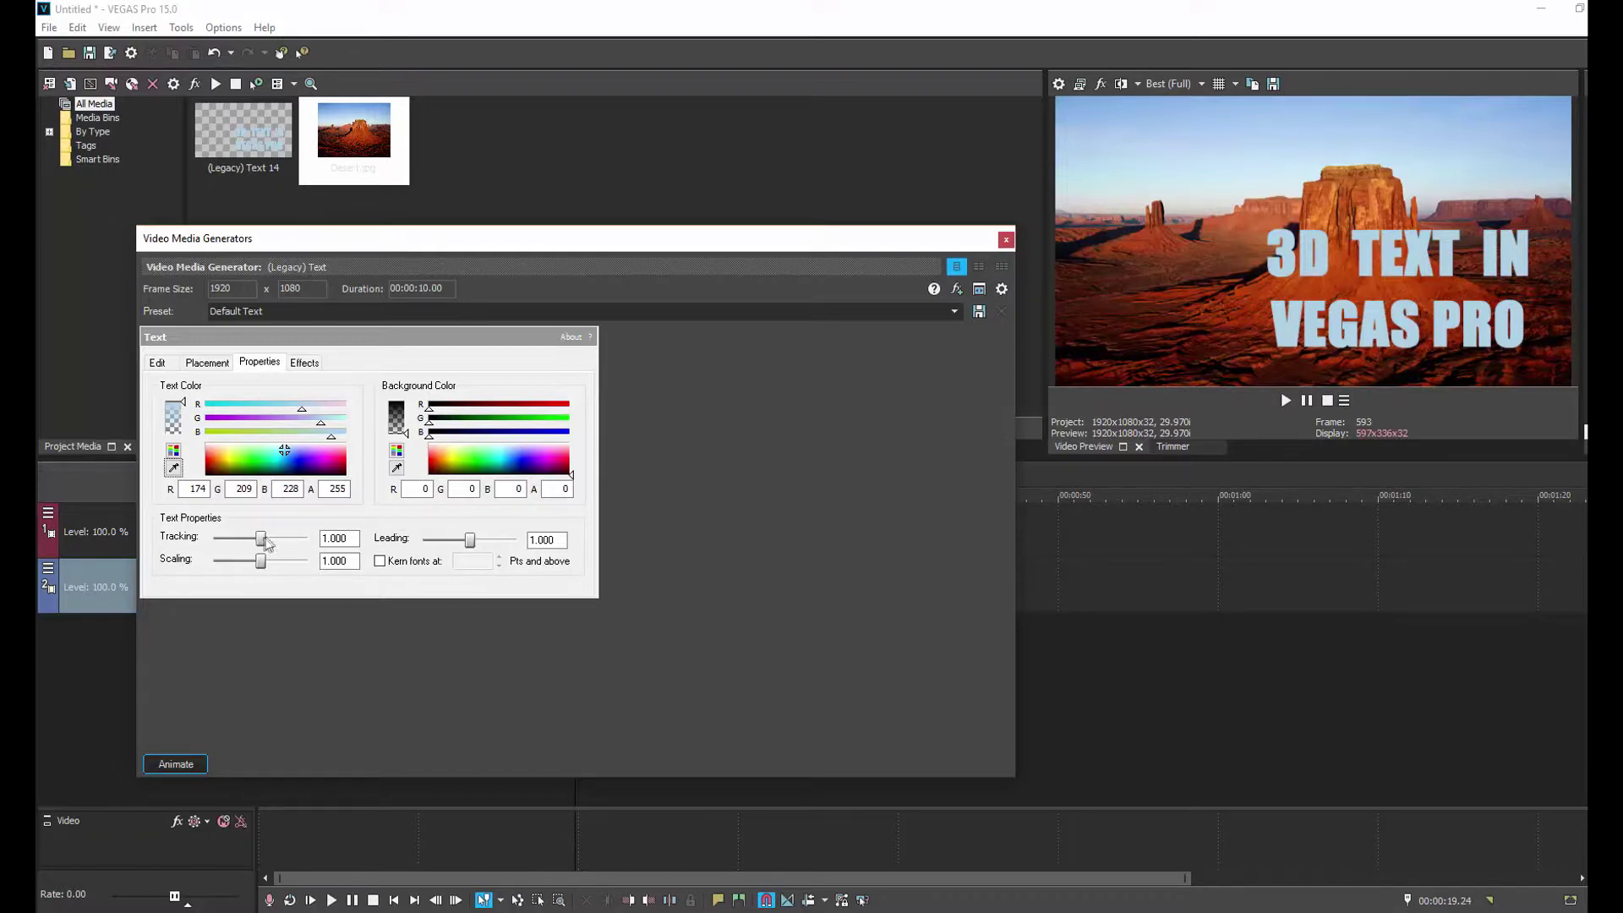
left_click_drag(267, 540, 262, 562)
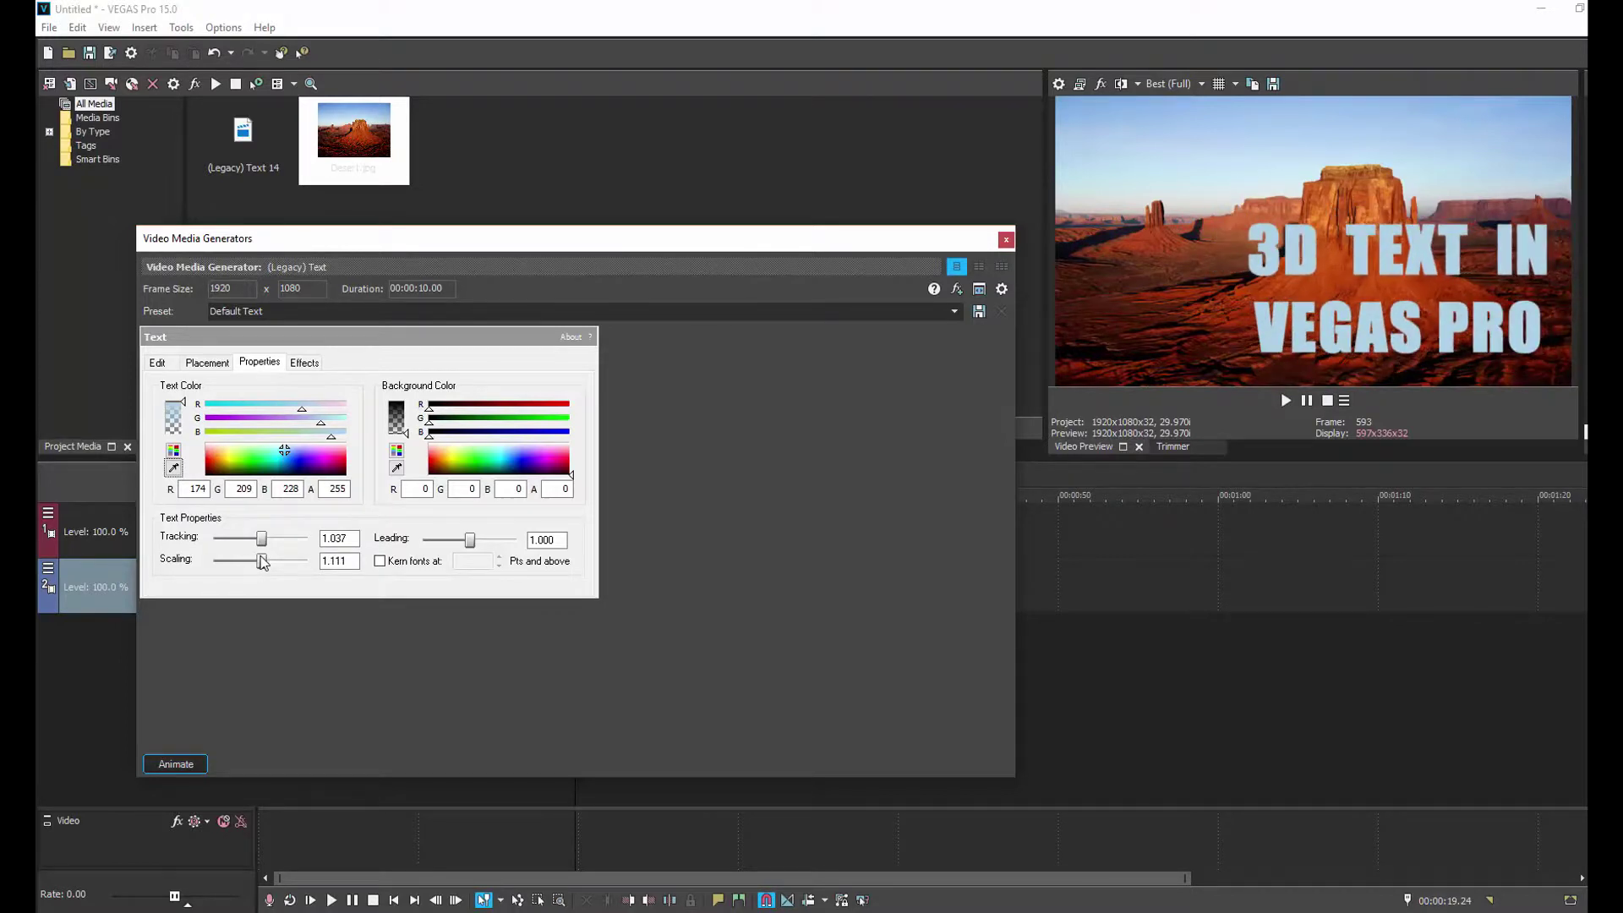
left_click_drag(470, 541, 457, 546)
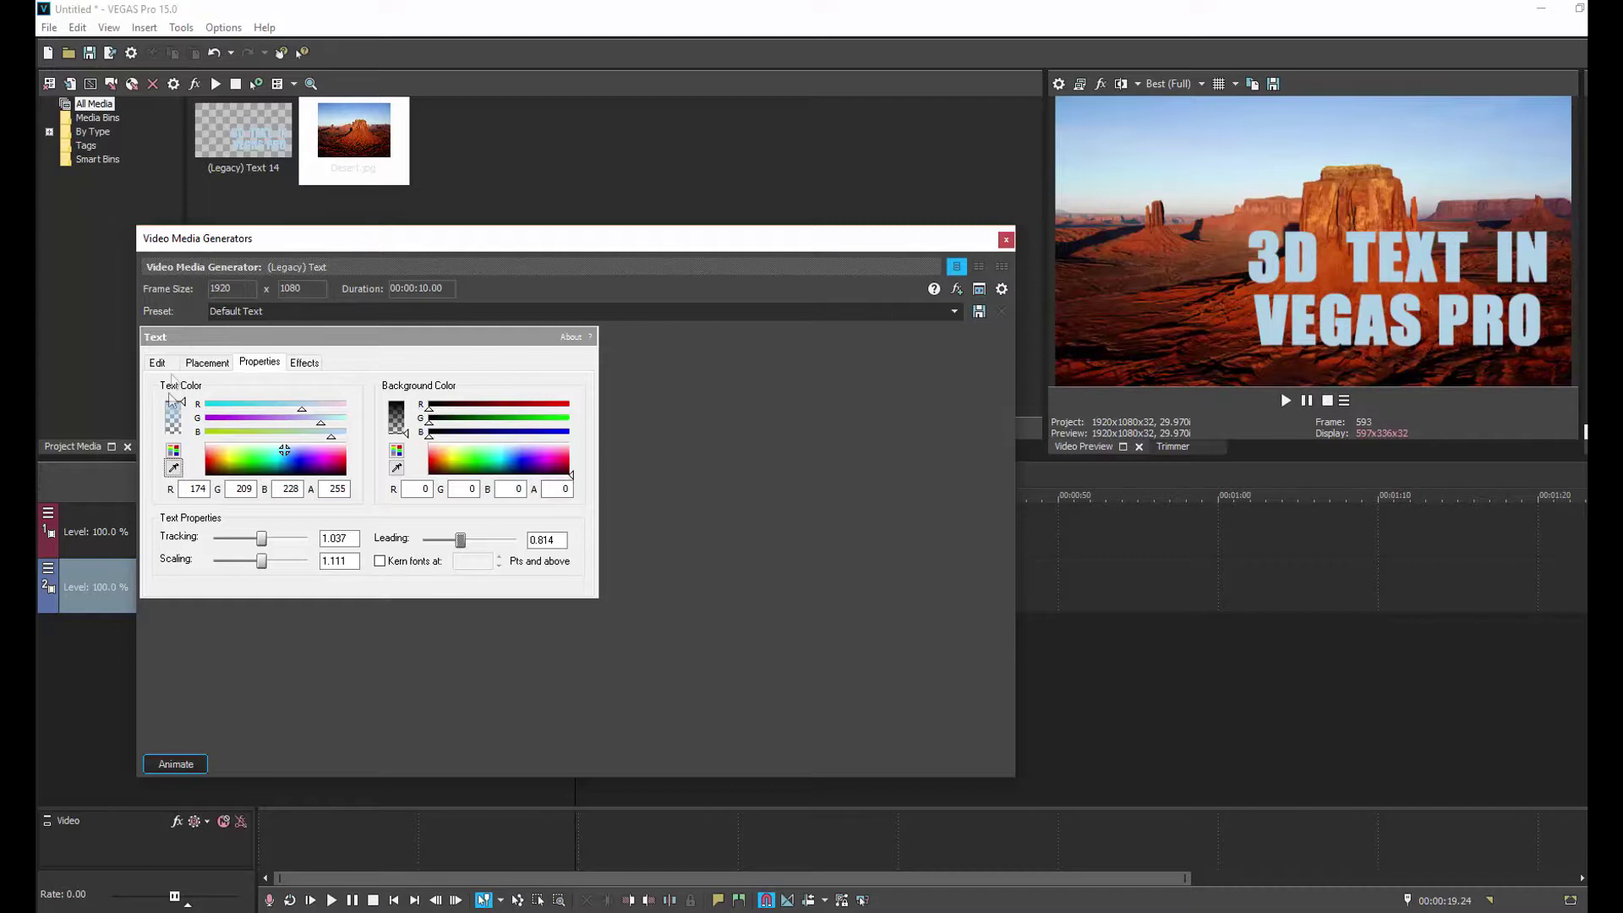
- Turn on Draw Shadow with X offset -0.113, Y offset 0.066 and feather 0.110
left_click(302, 362)
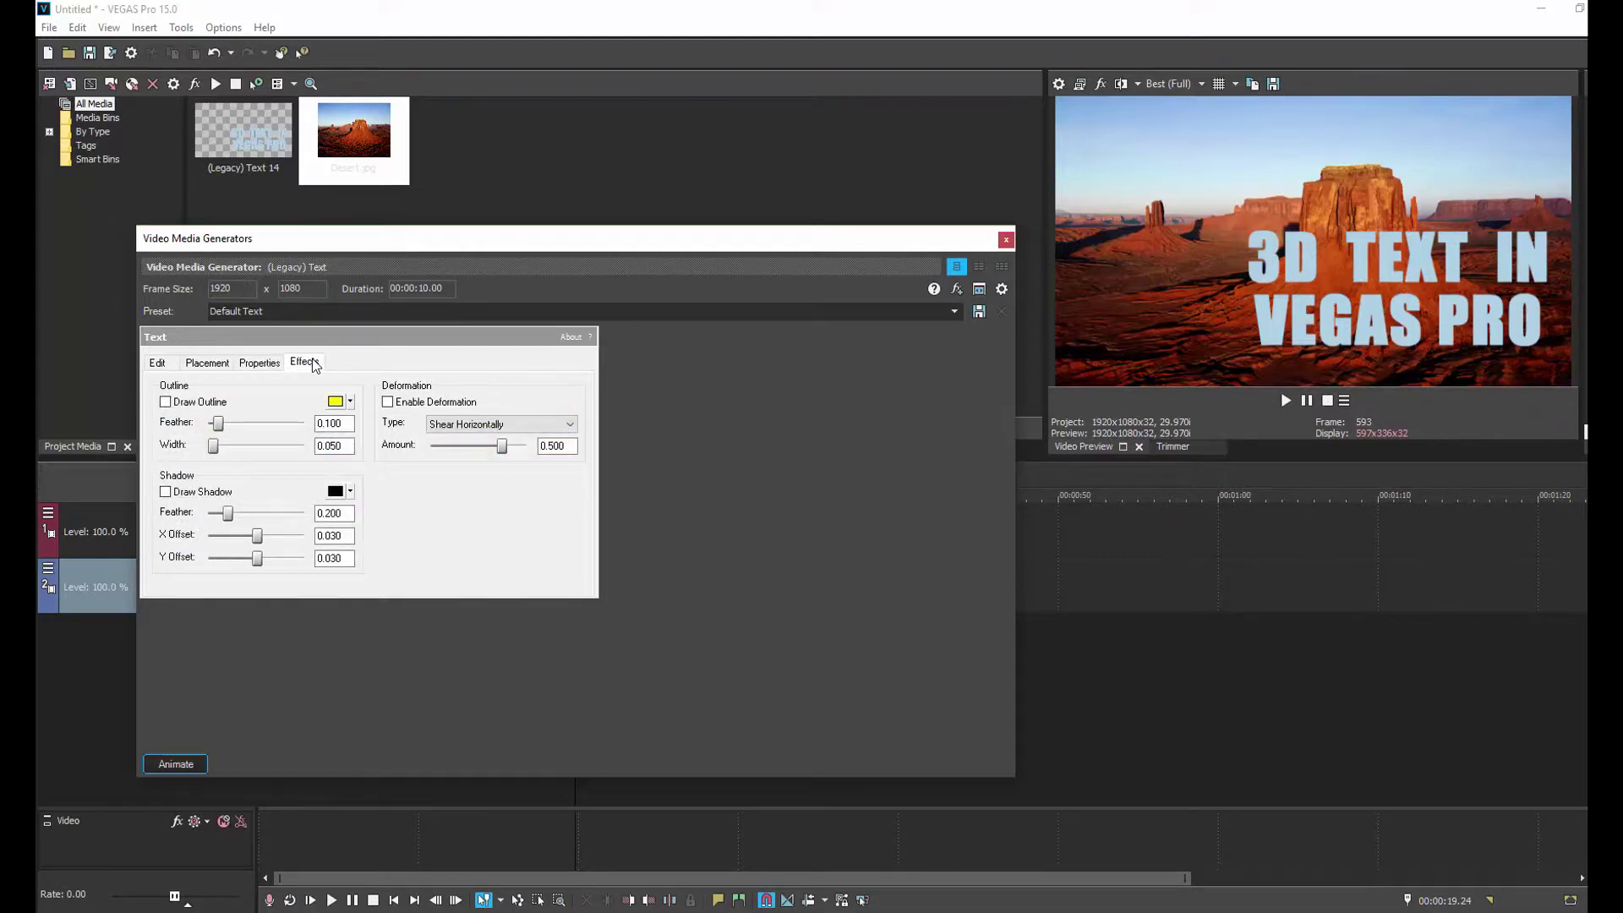
left_click(166, 492)
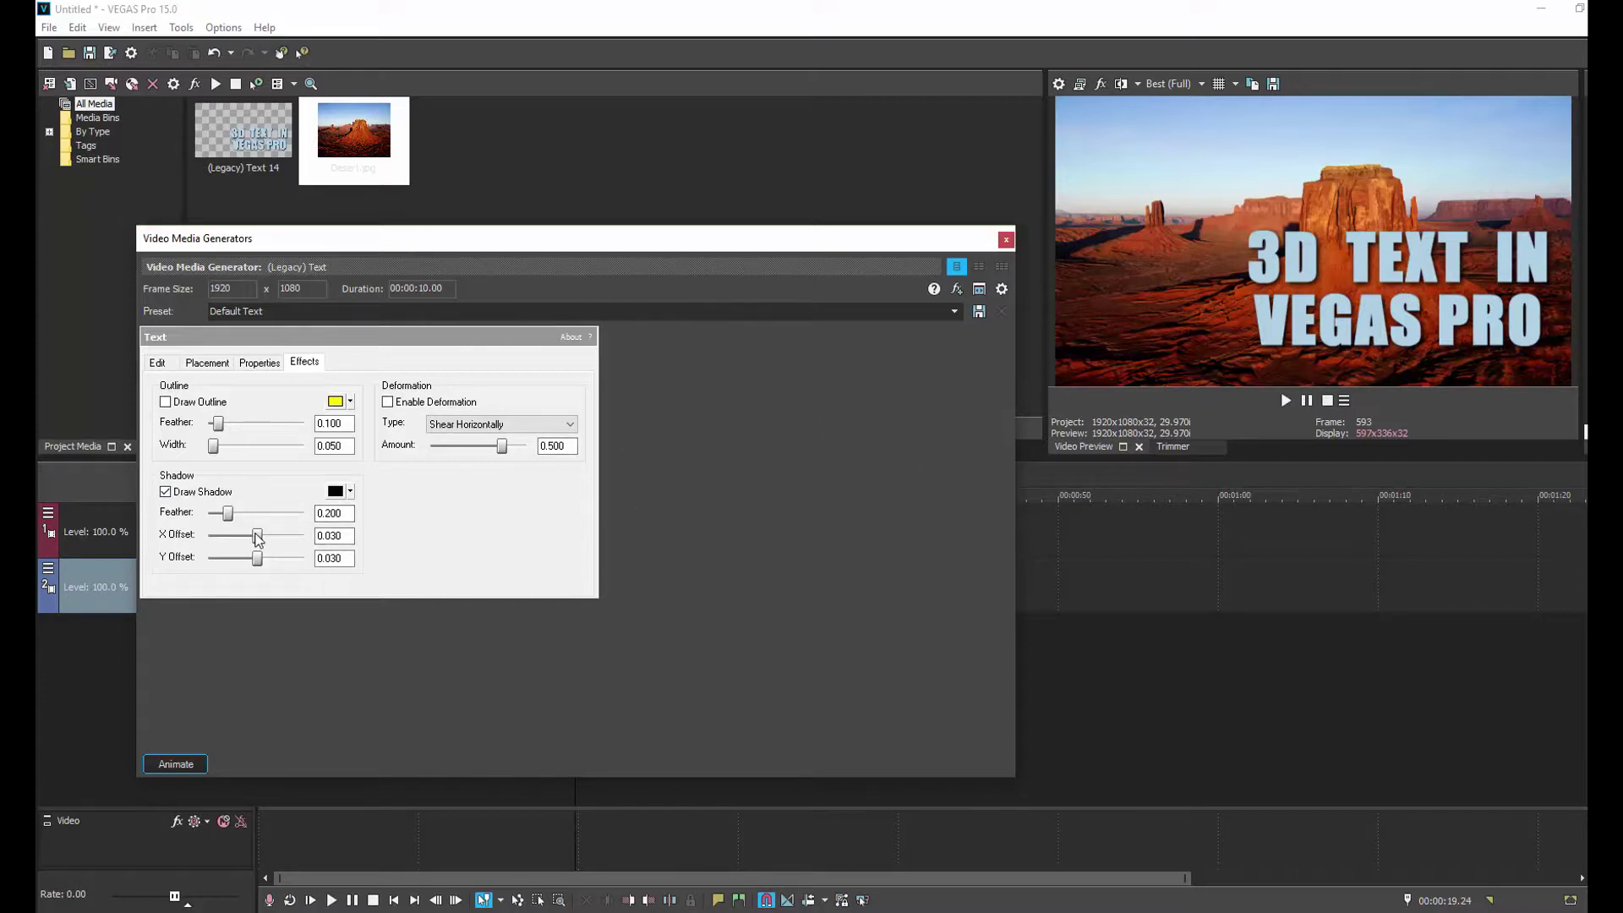
left_click_drag(257, 535, 254, 536)
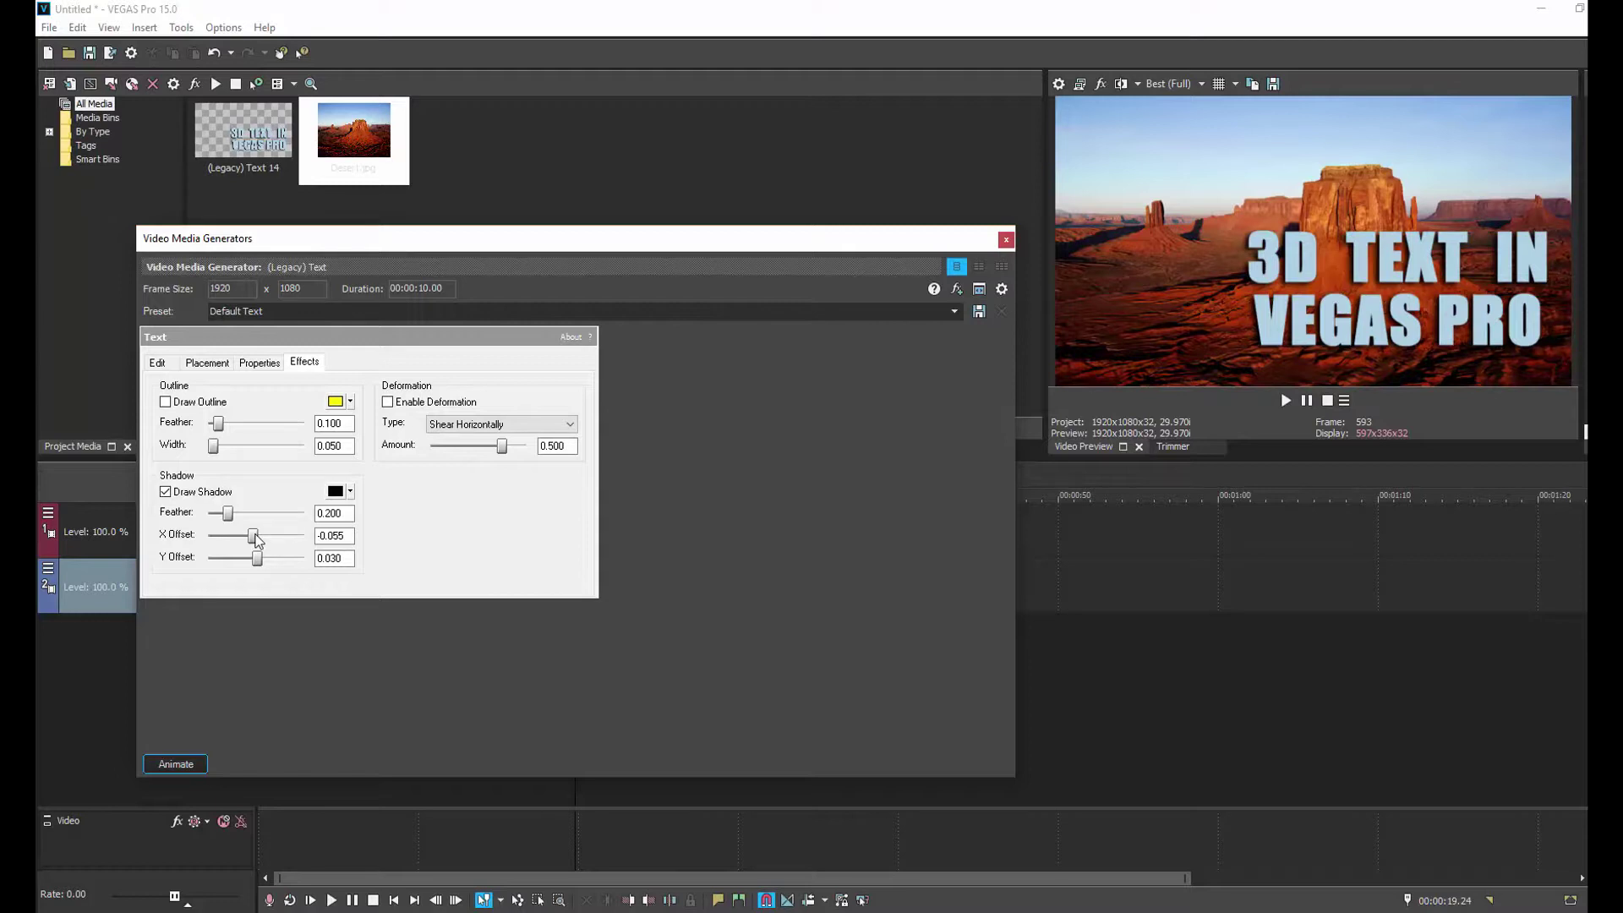
left_click_drag(253, 536, 252, 536)
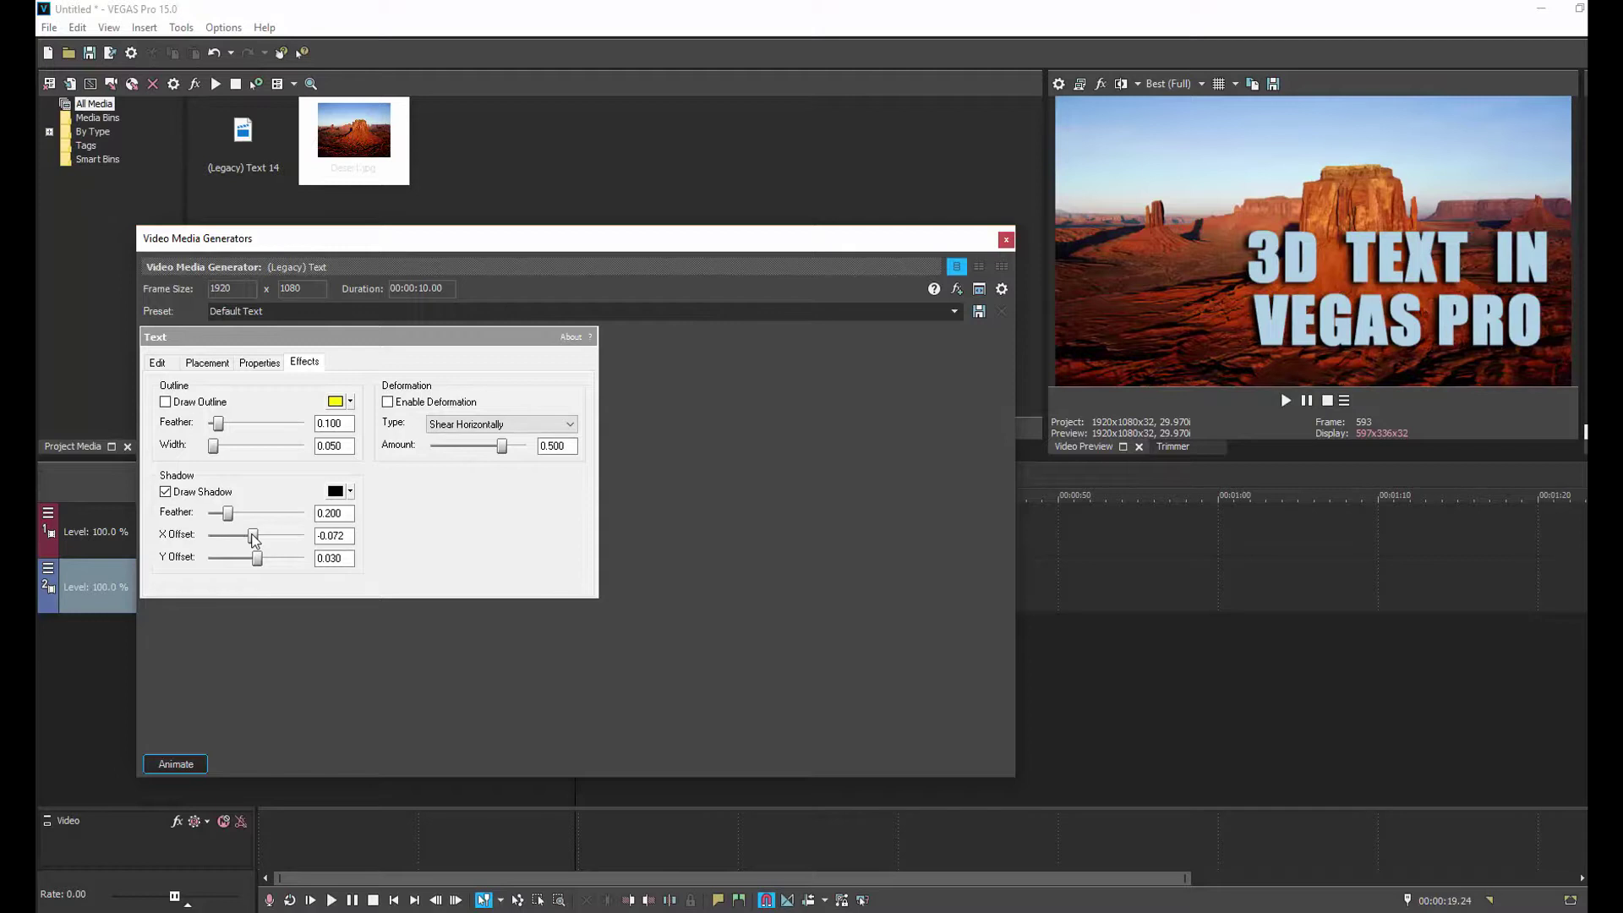
left_click_drag(252, 537, 254, 539)
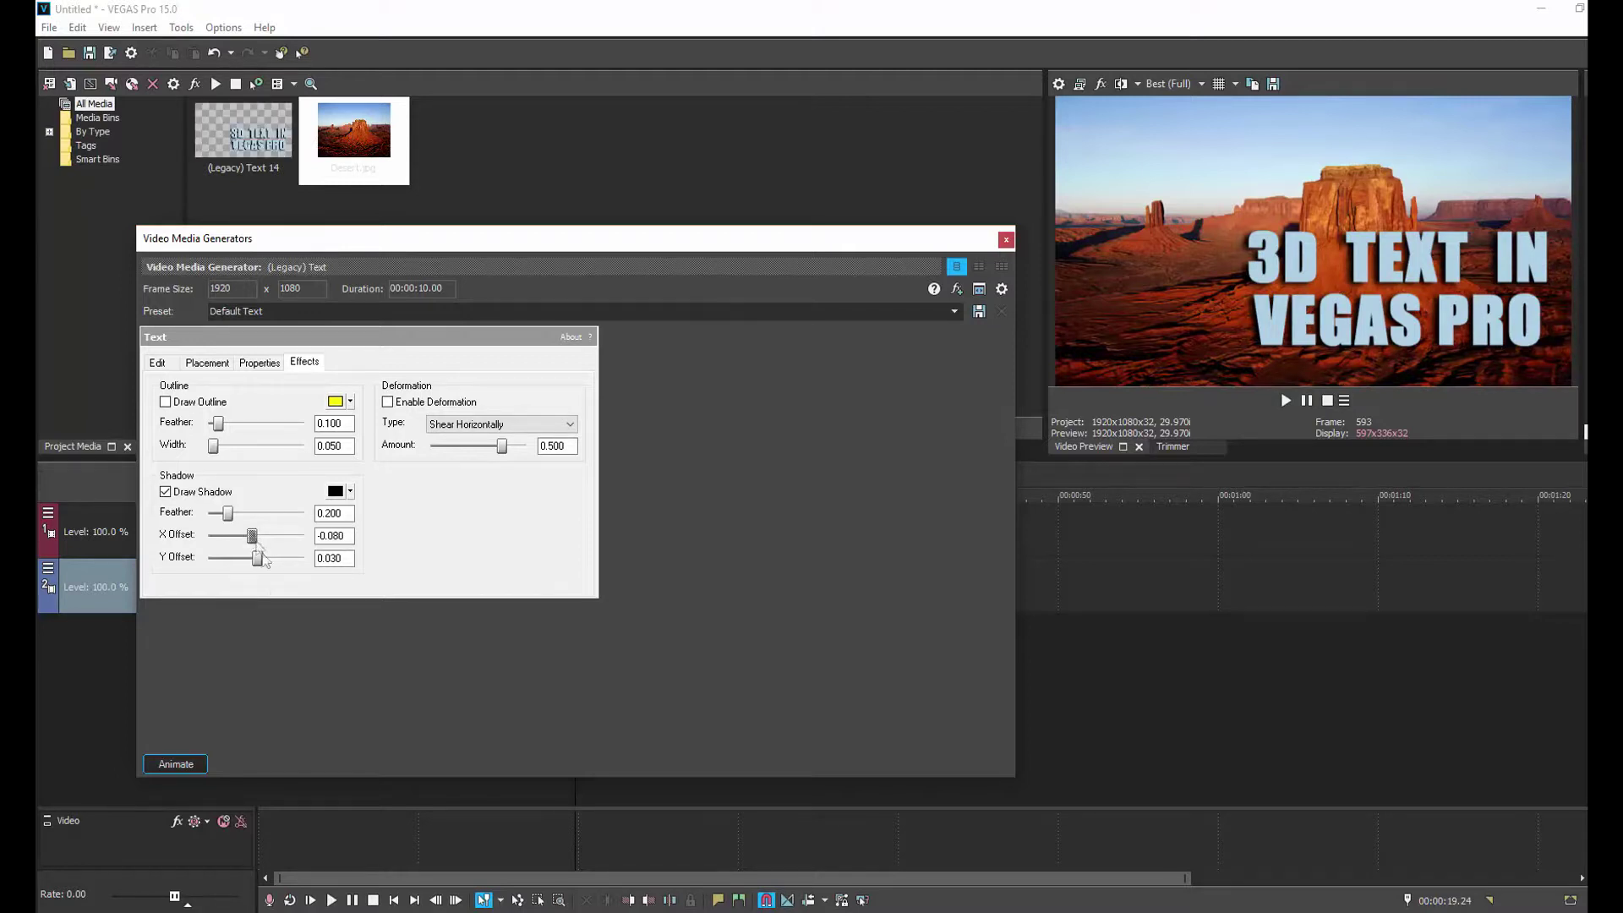
left_click_drag(260, 562, 265, 567)
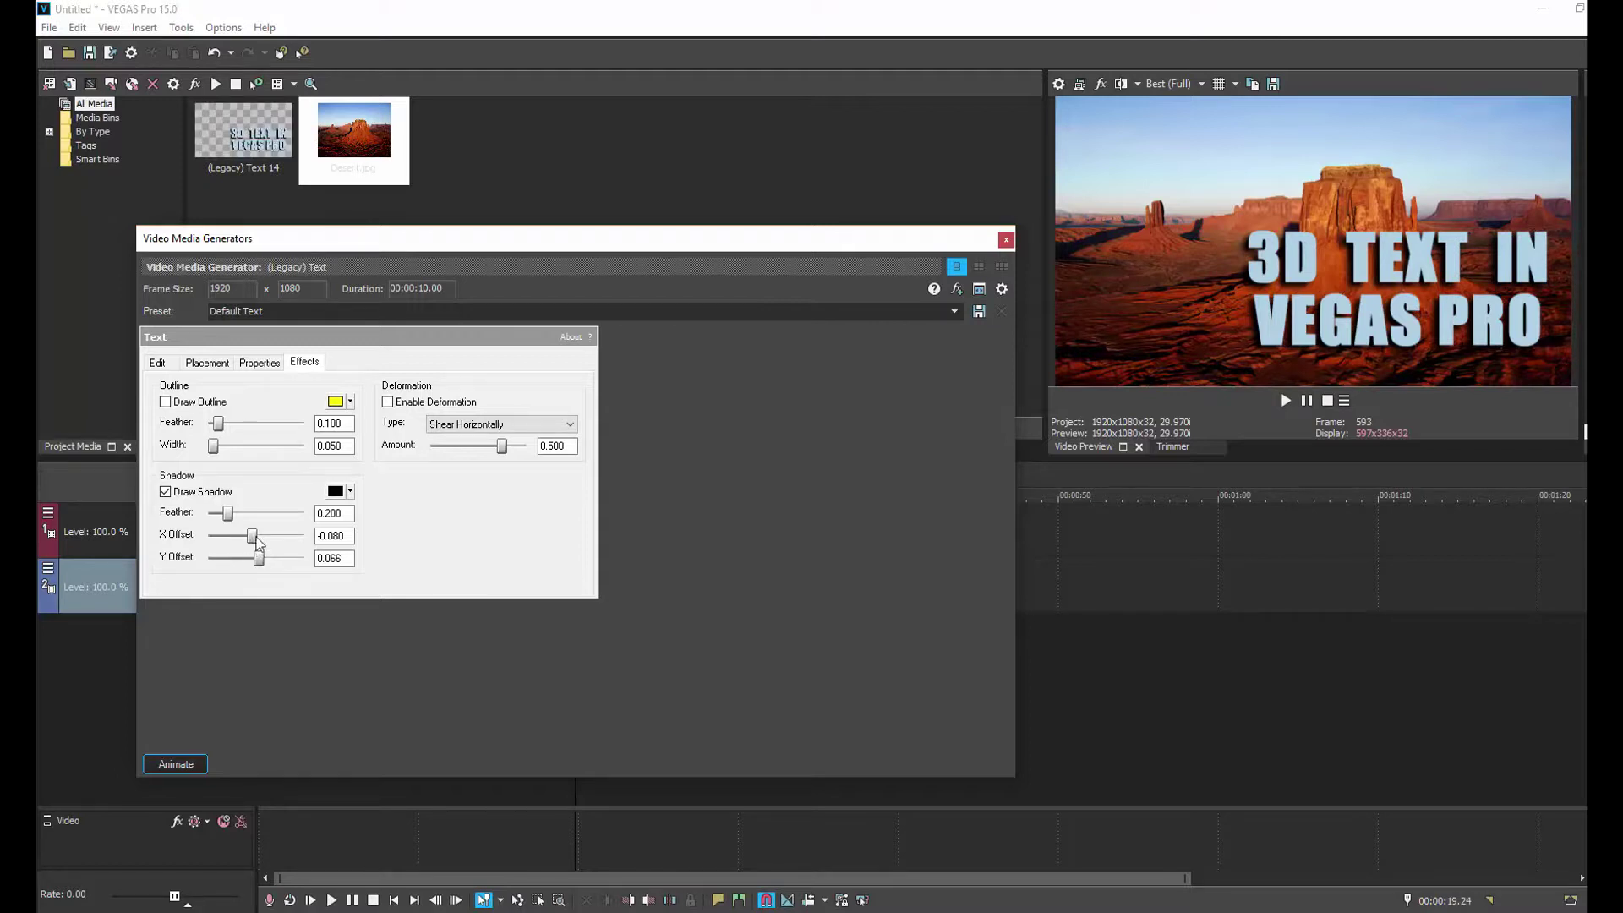
left_click_drag(252, 536, 251, 536)
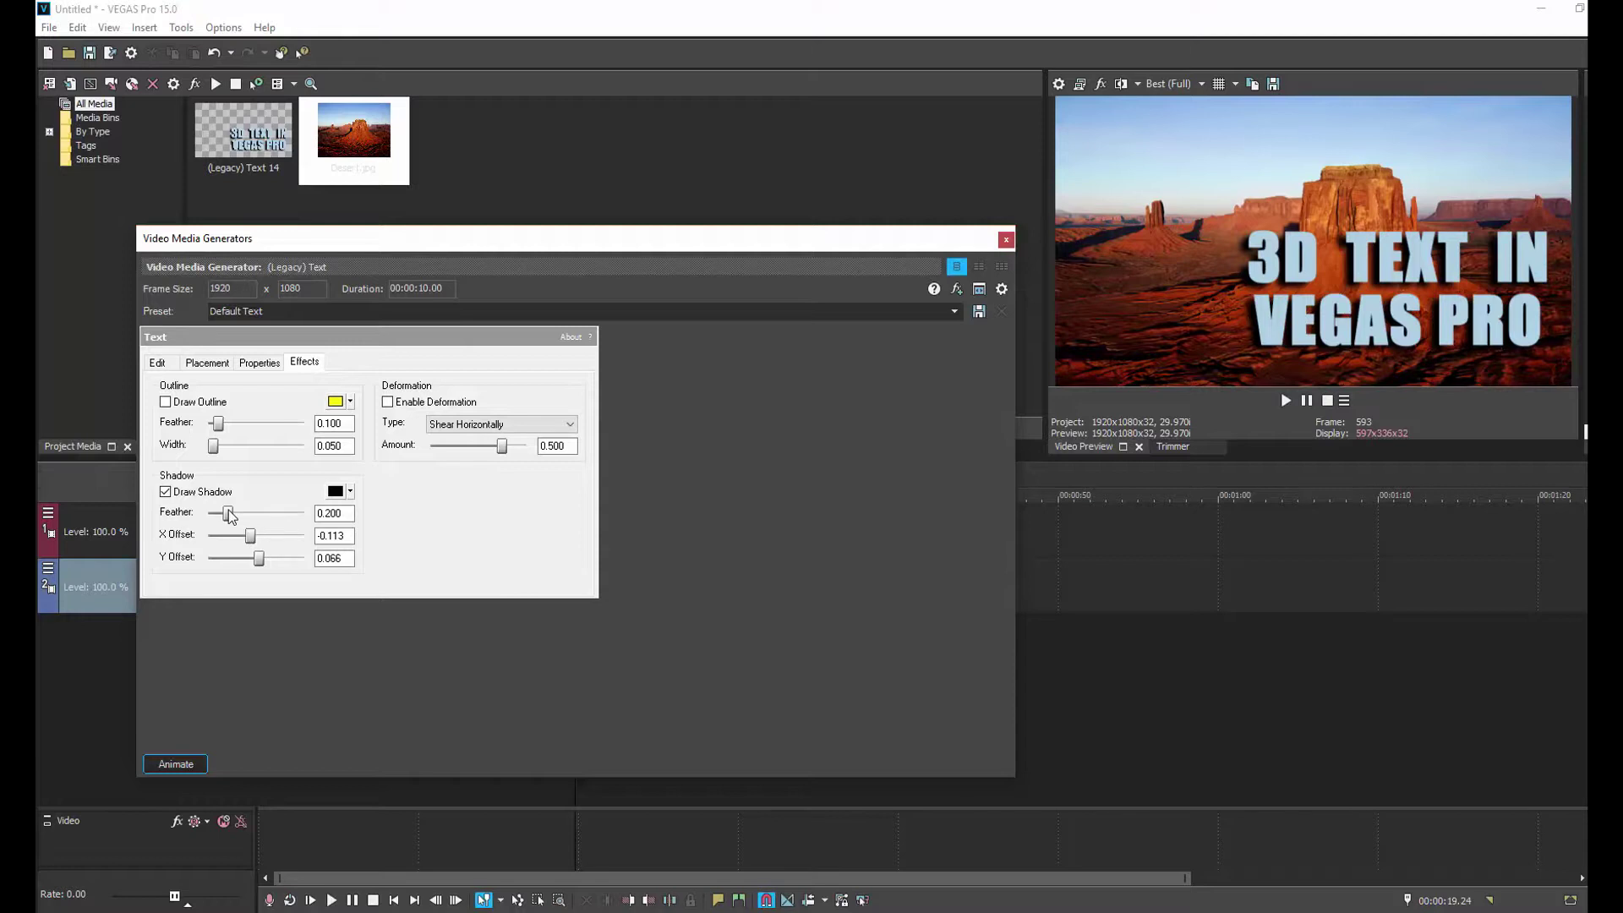
left_click_drag(228, 511, 213, 515)
- Lower the title shadow colour's alpha to about 195 and close the text generator settings
left_click(339, 493)
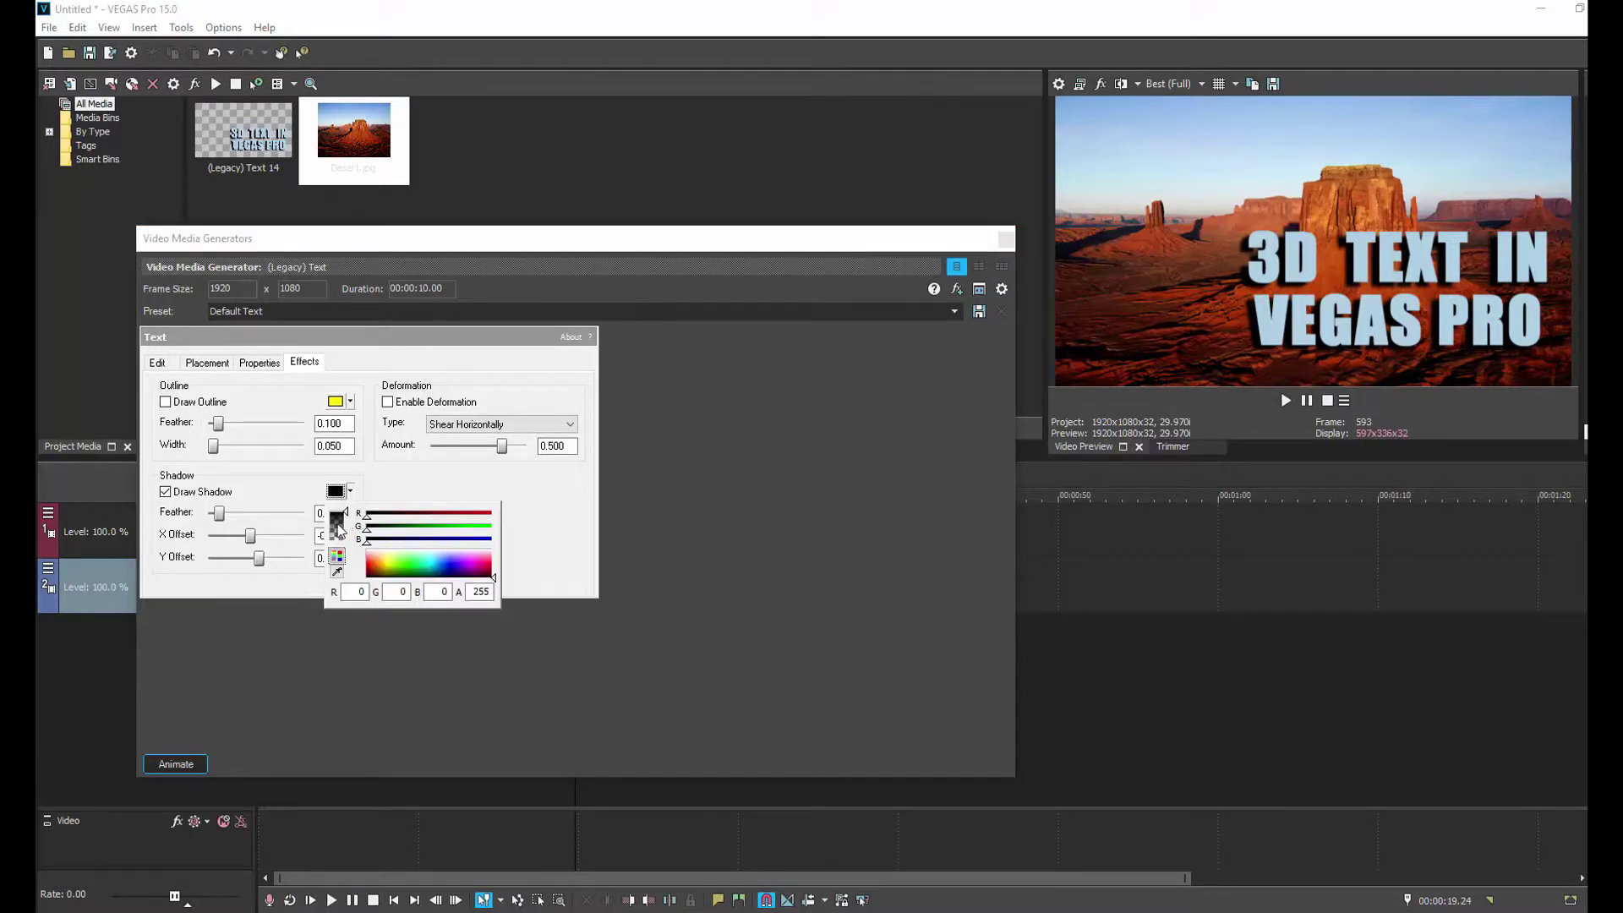
left_click(345, 518)
left_click_drag(349, 523, 351, 531)
left_click(1006, 239)
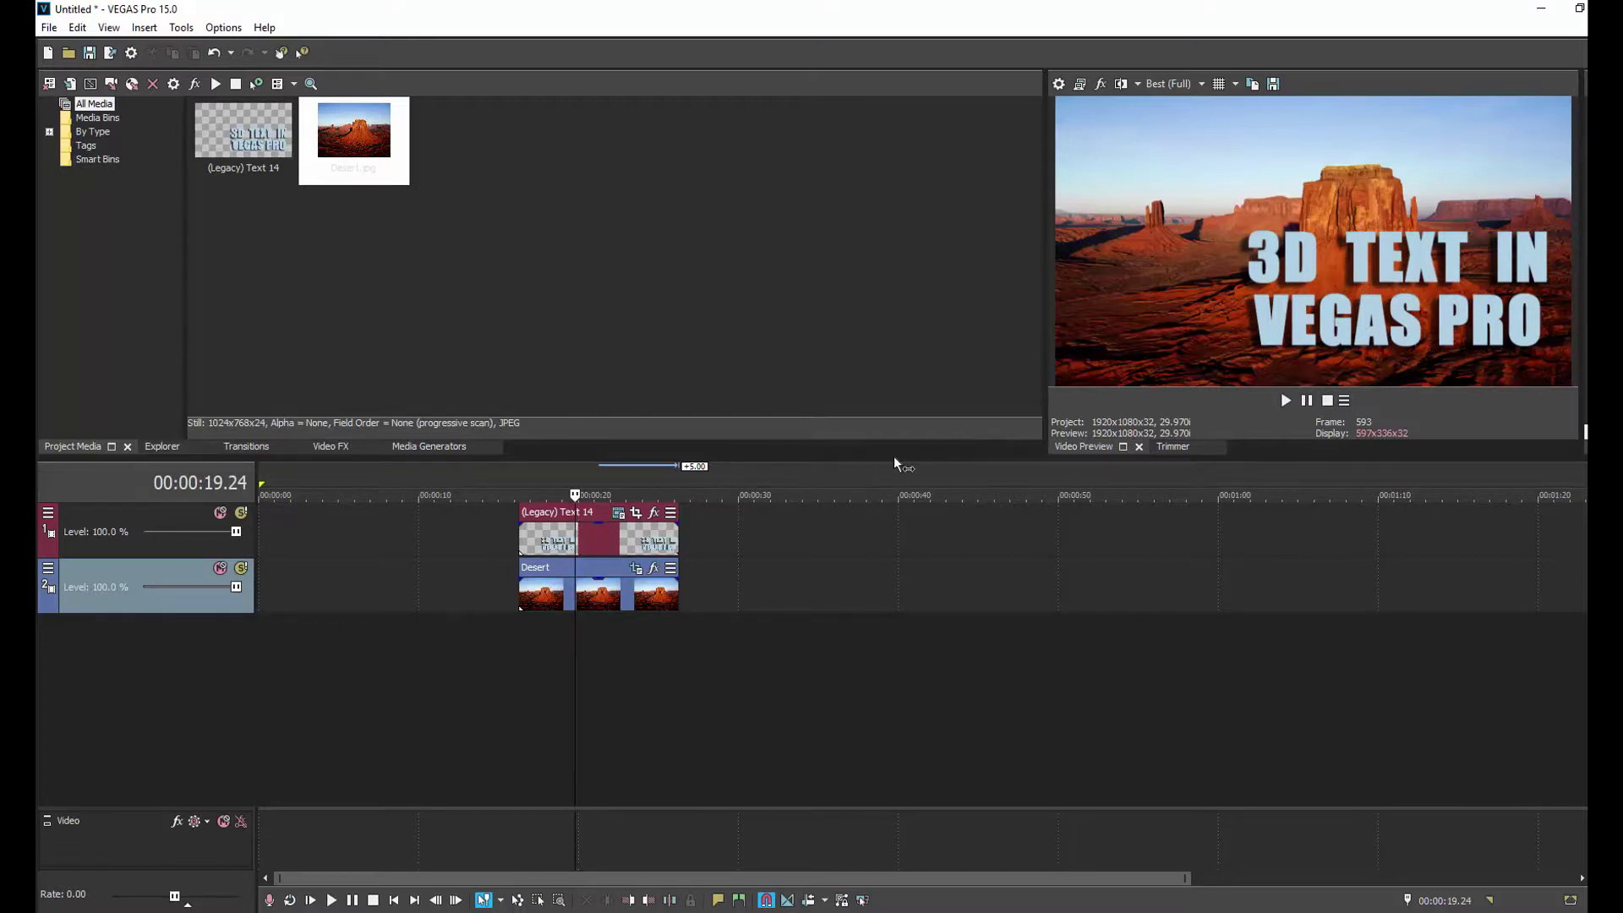
- Reopen the title's generated media to recheck the shadow colour, then close the settings again
left_click(618, 513)
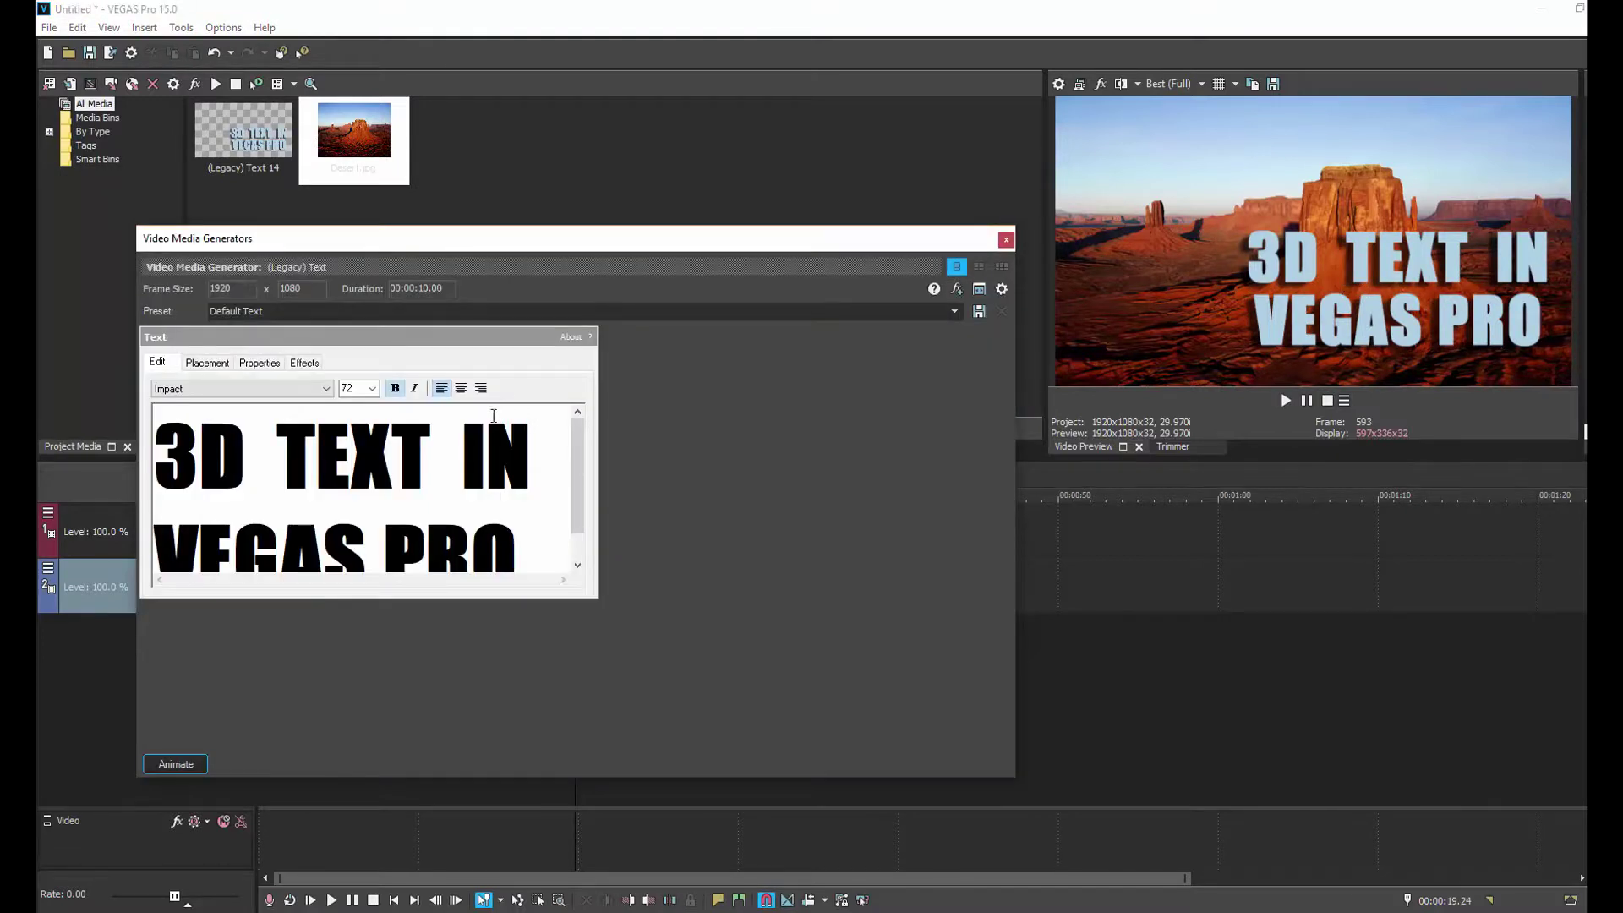
left_click(303, 361)
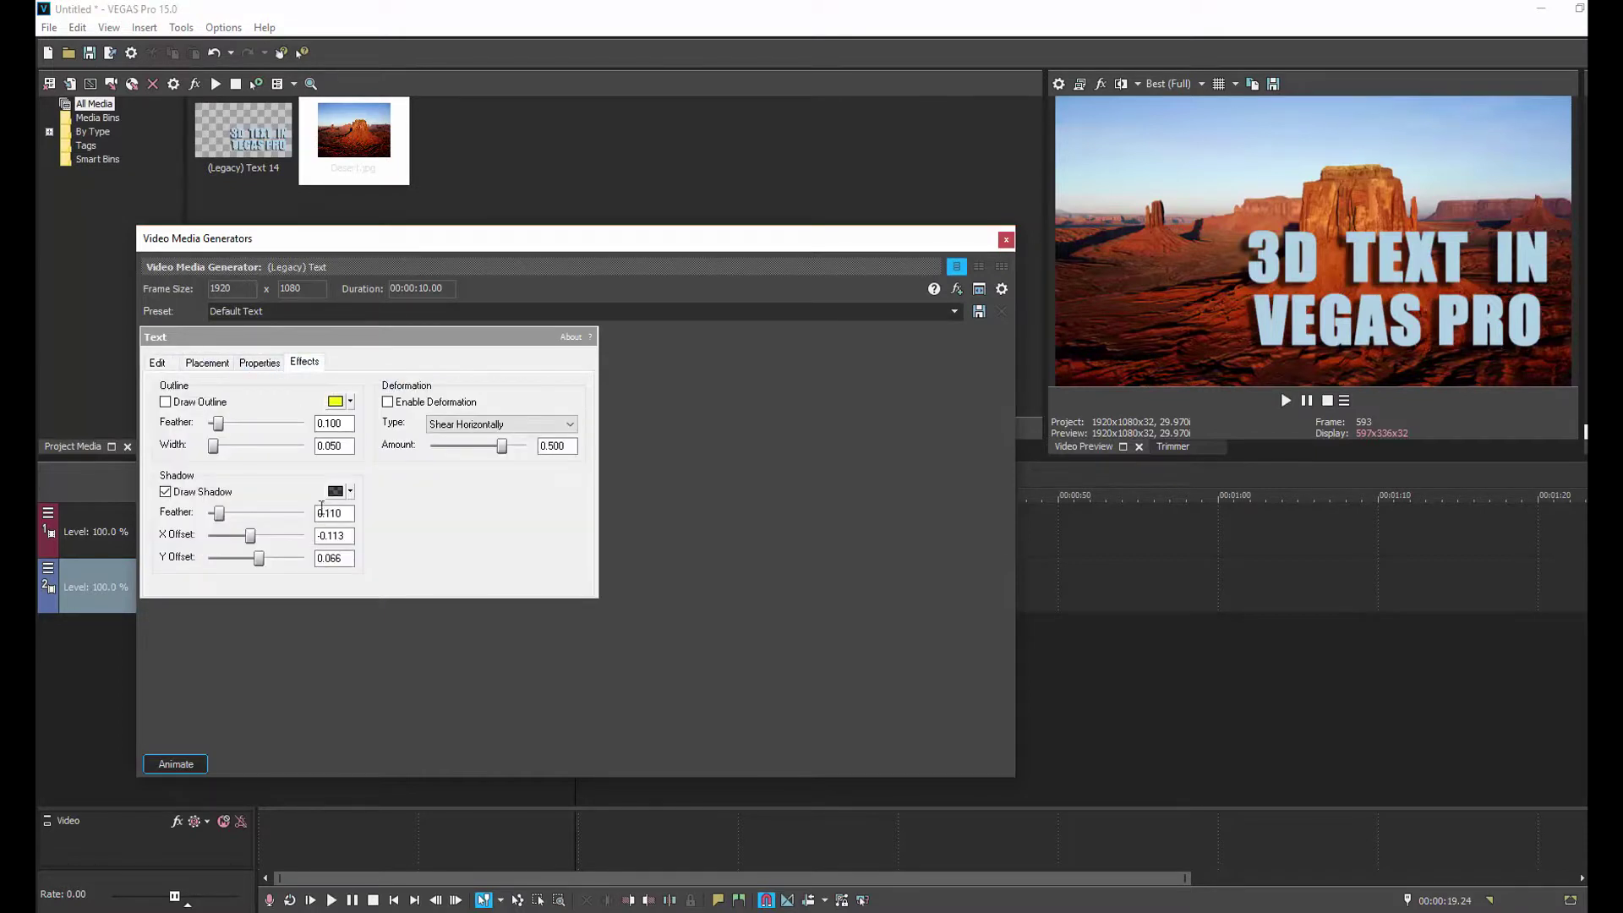
left_click(336, 491)
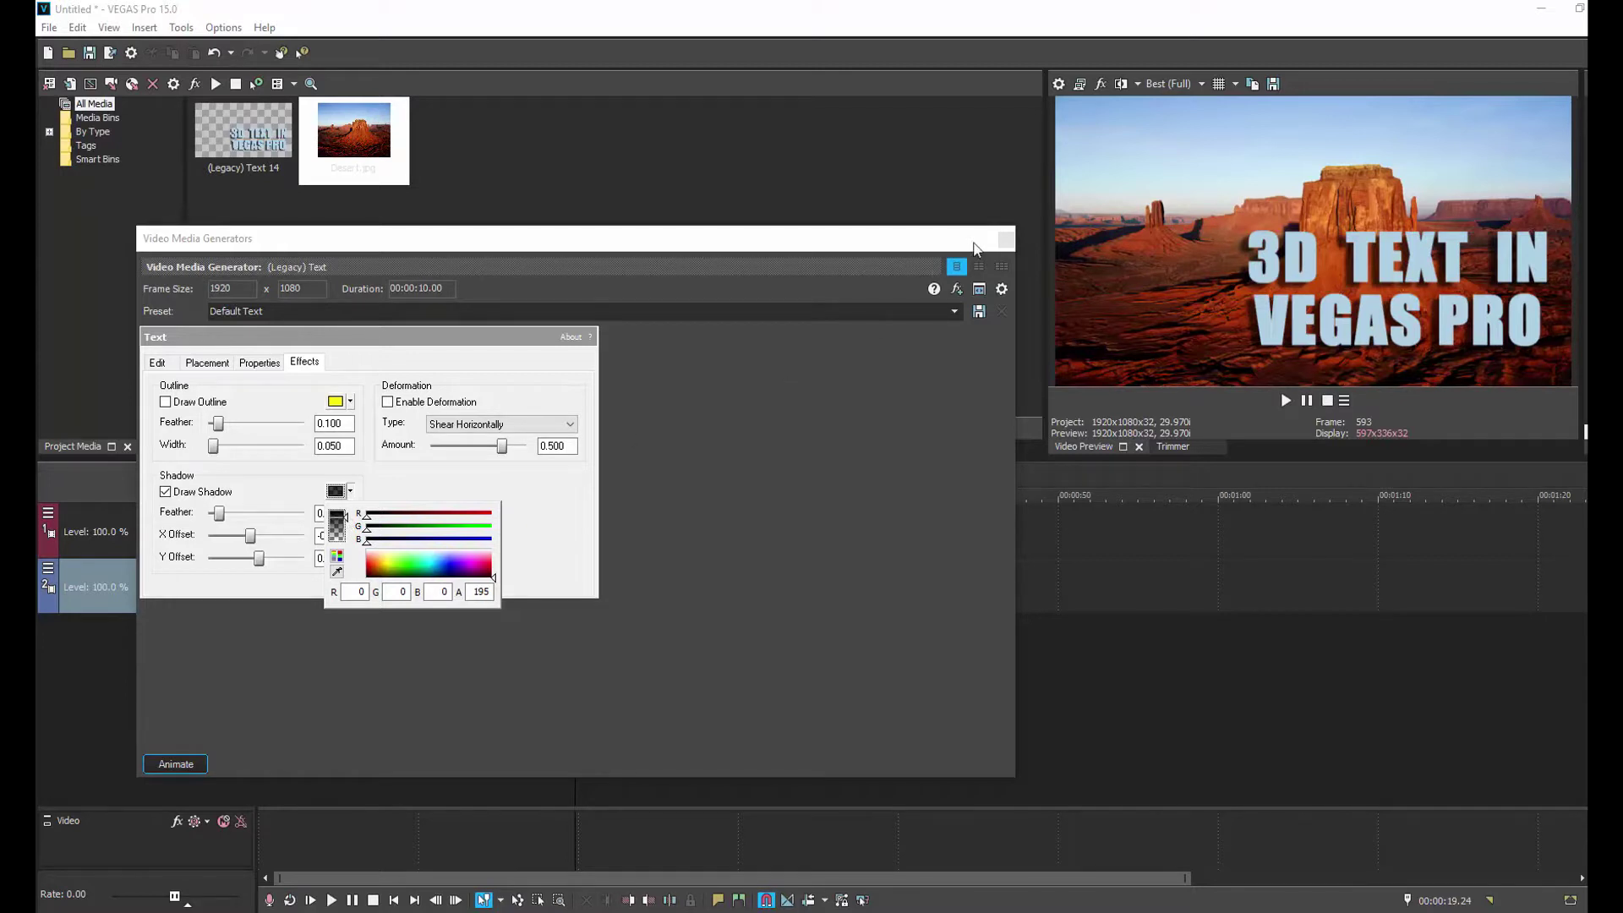
left_click(1005, 239)
left_click(1005, 239)
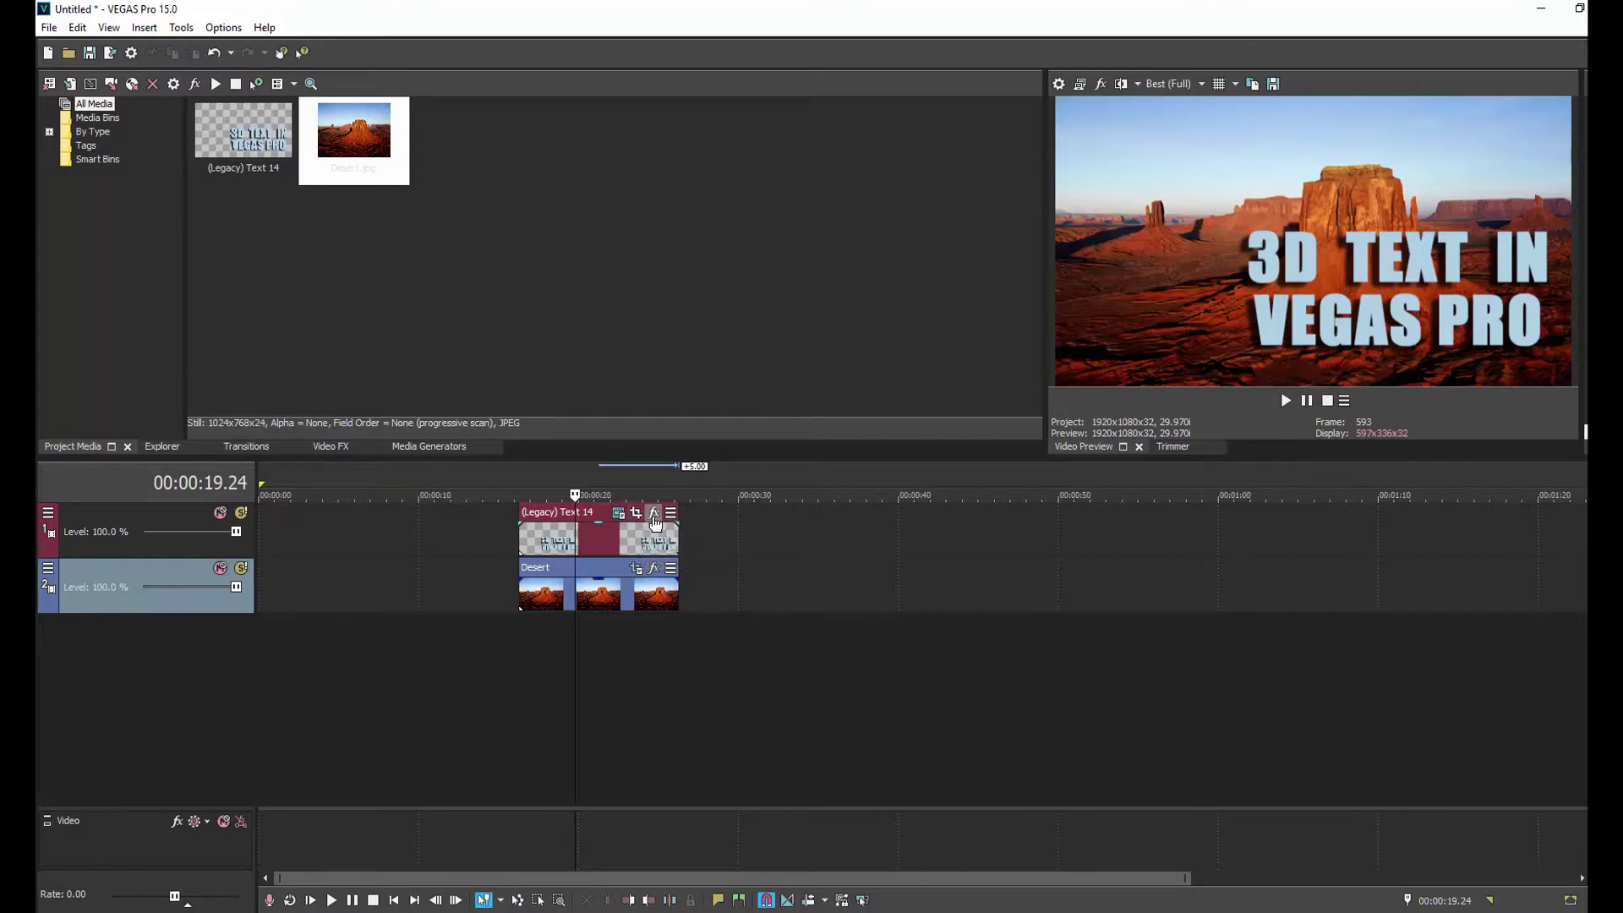
- Add the VEGAS Light Rays effect to the title text event
left_click(653, 513)
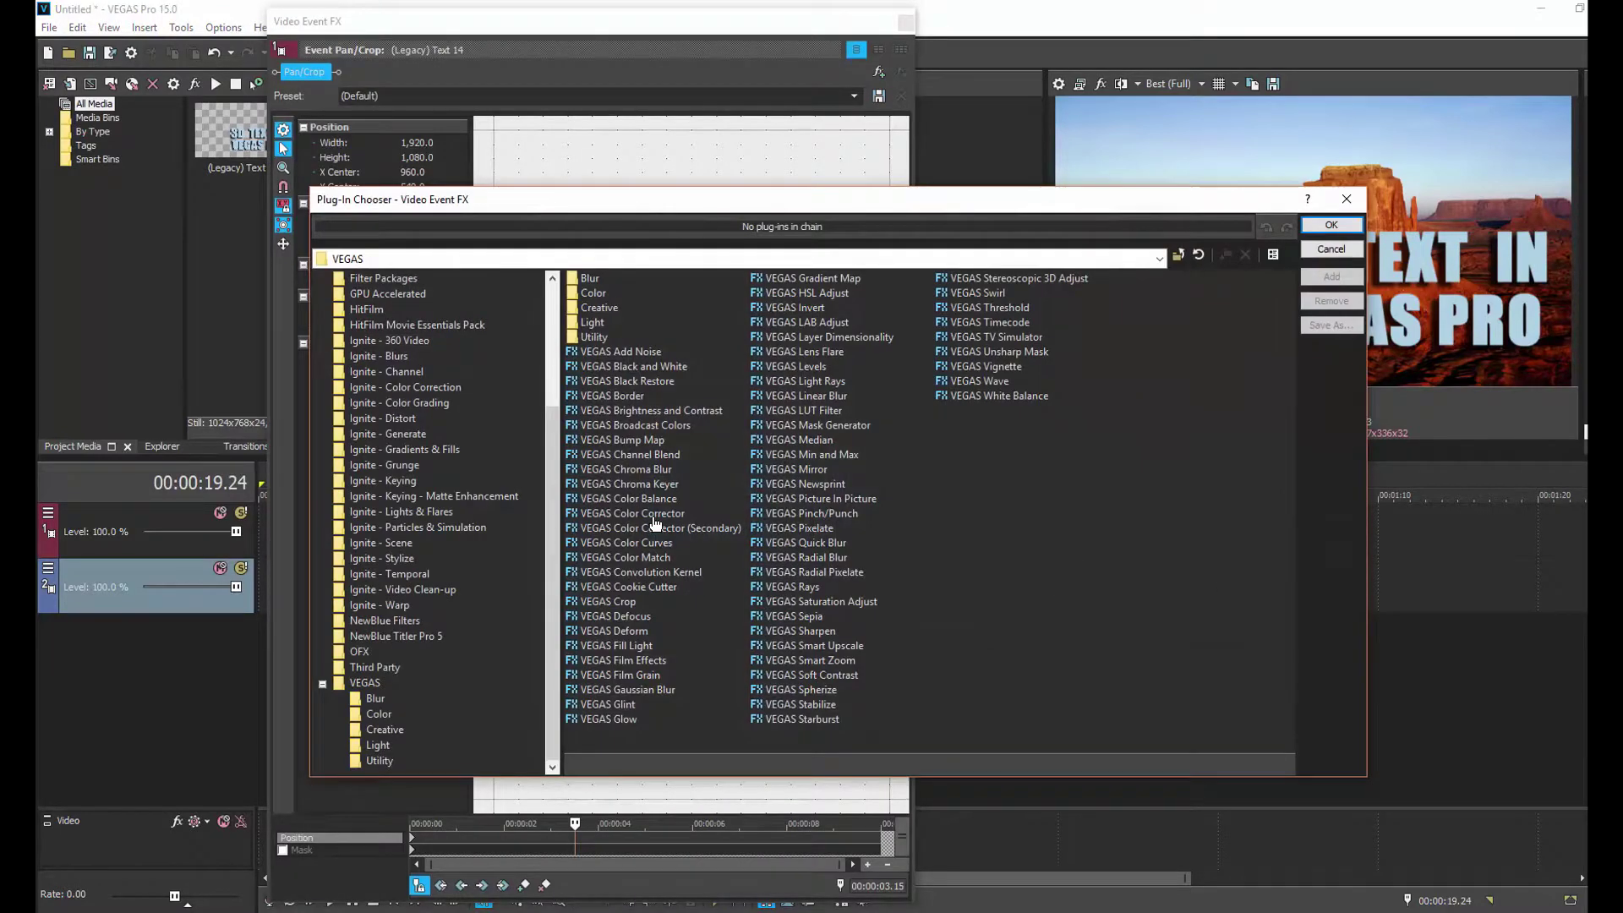
left_click(832, 382)
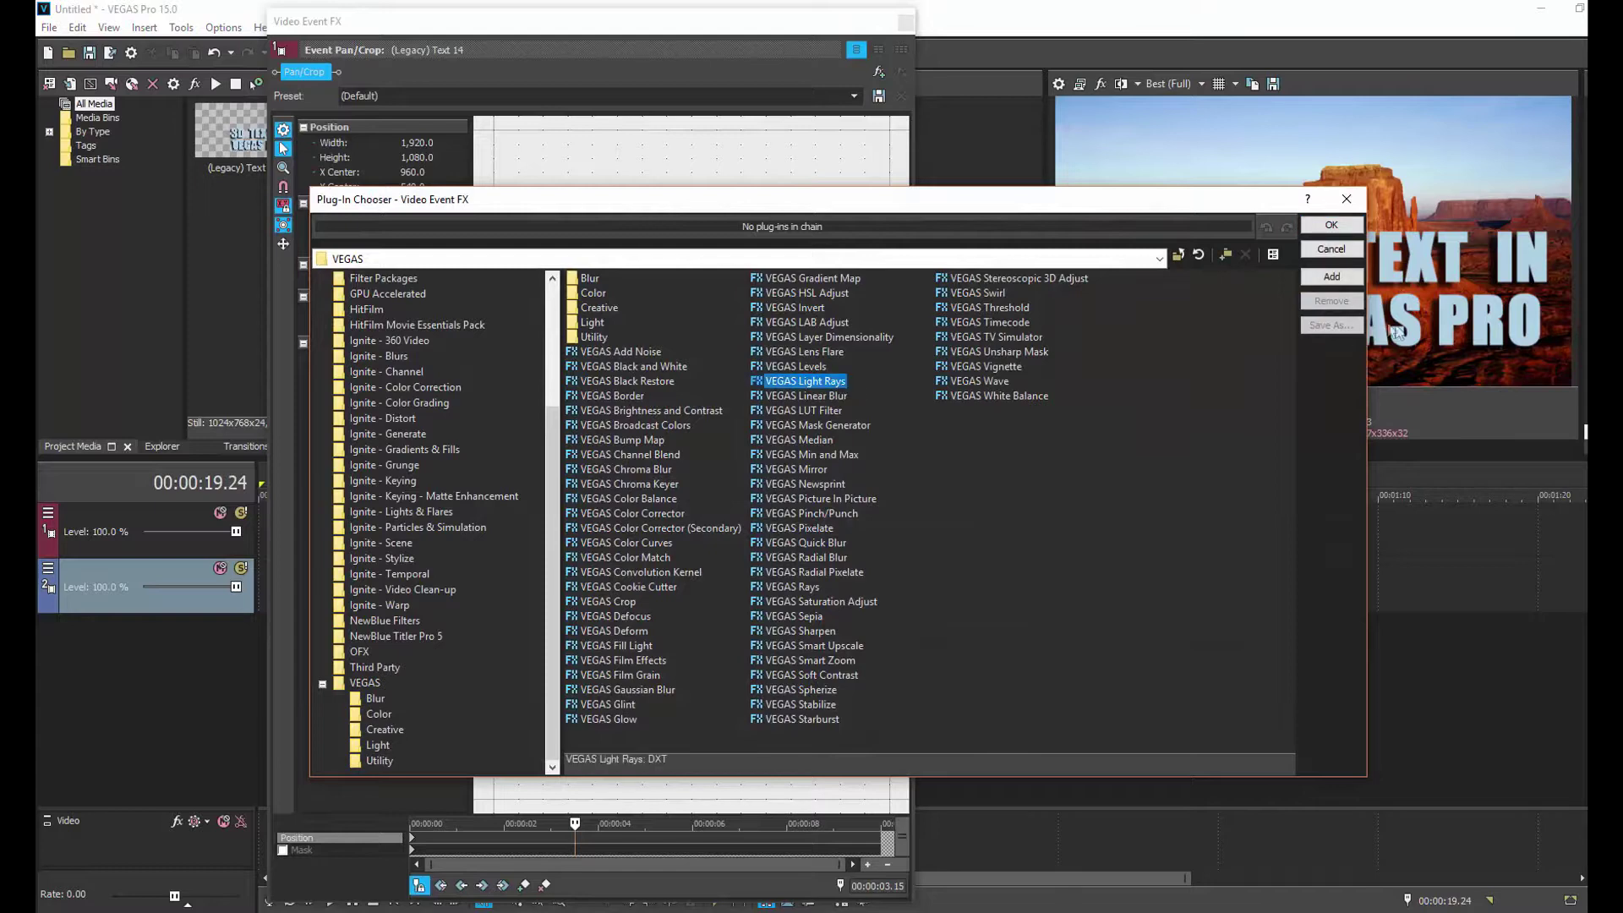
left_click(1332, 276)
left_click(1334, 226)
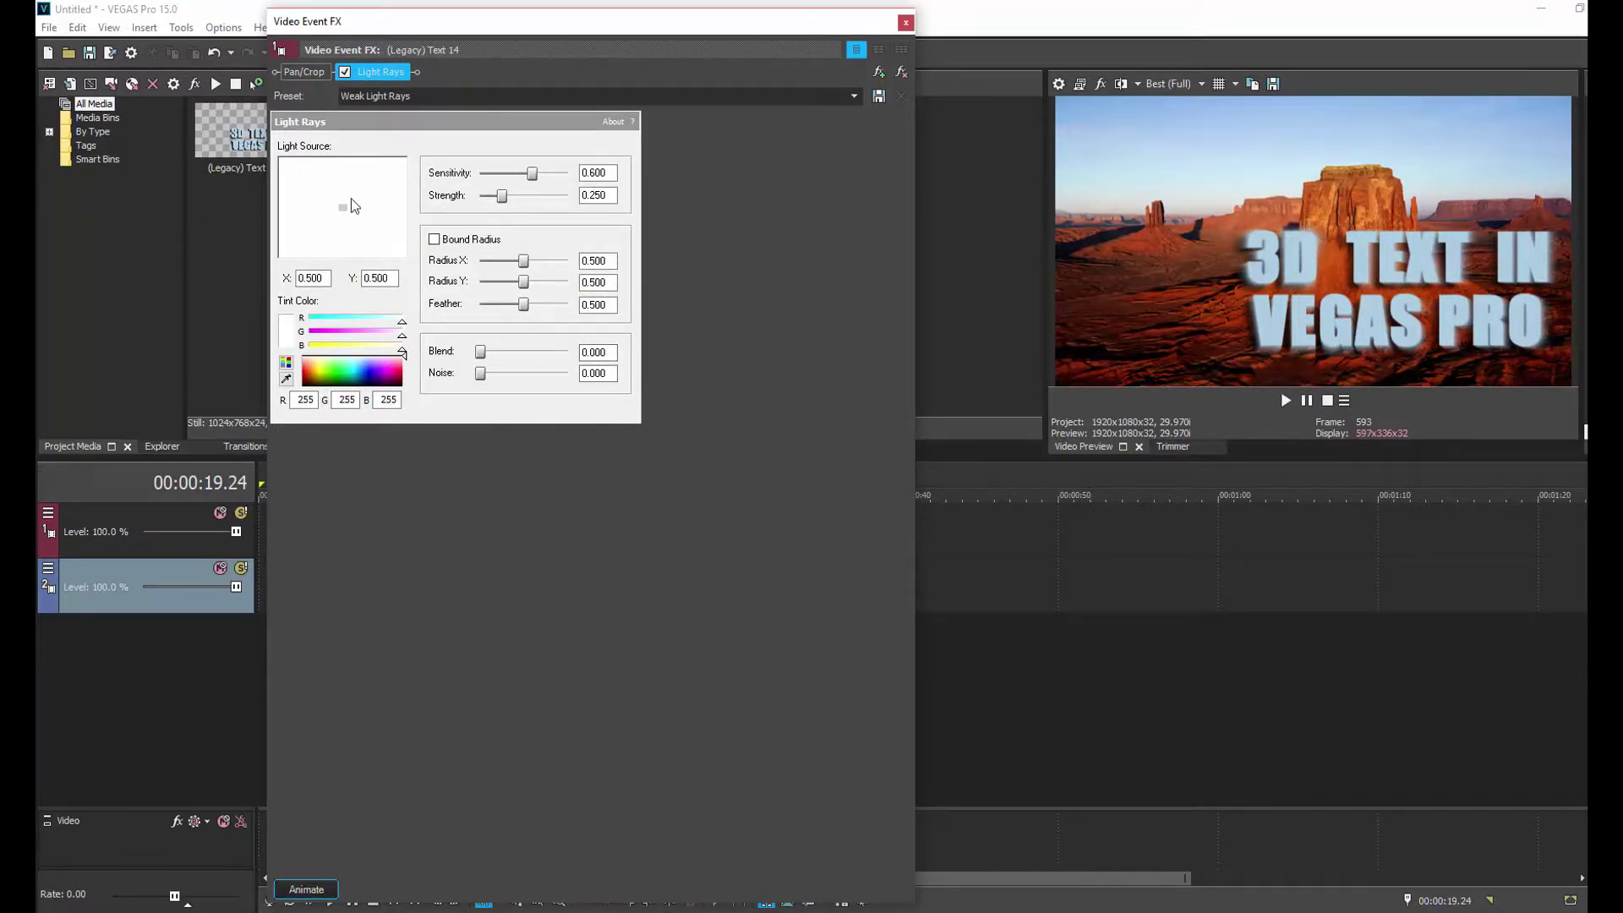
- Weaken Light Rays strength to 0.029 and move the light source to X 0.914, Y 0.425
left_click_drag(502, 196, 484, 197)
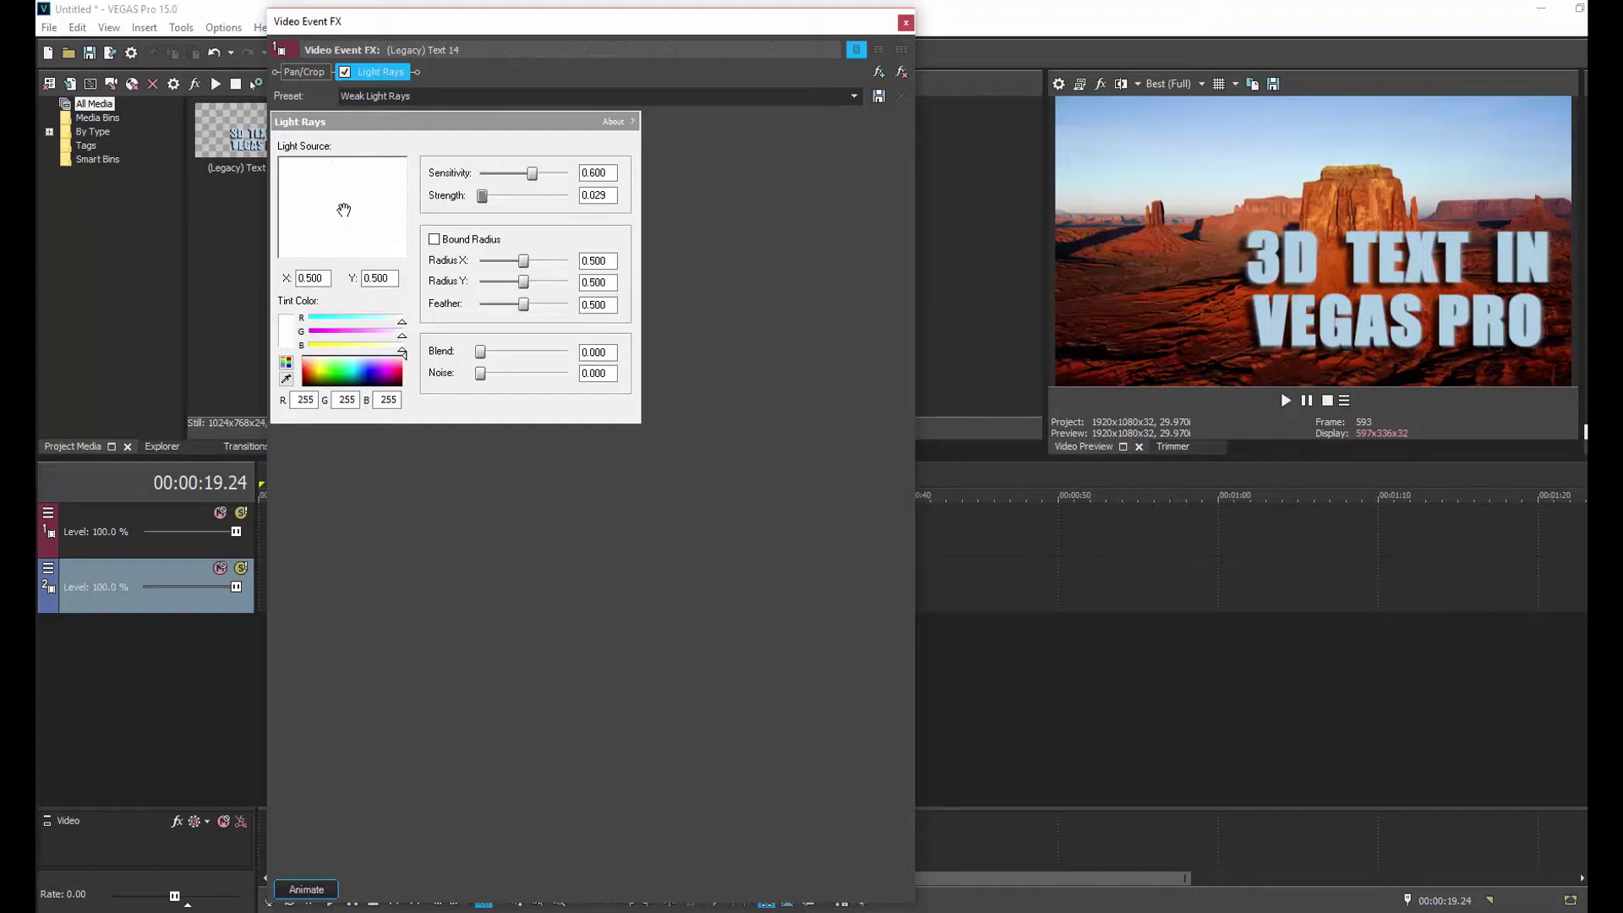
left_click_drag(342, 207, 402, 204)
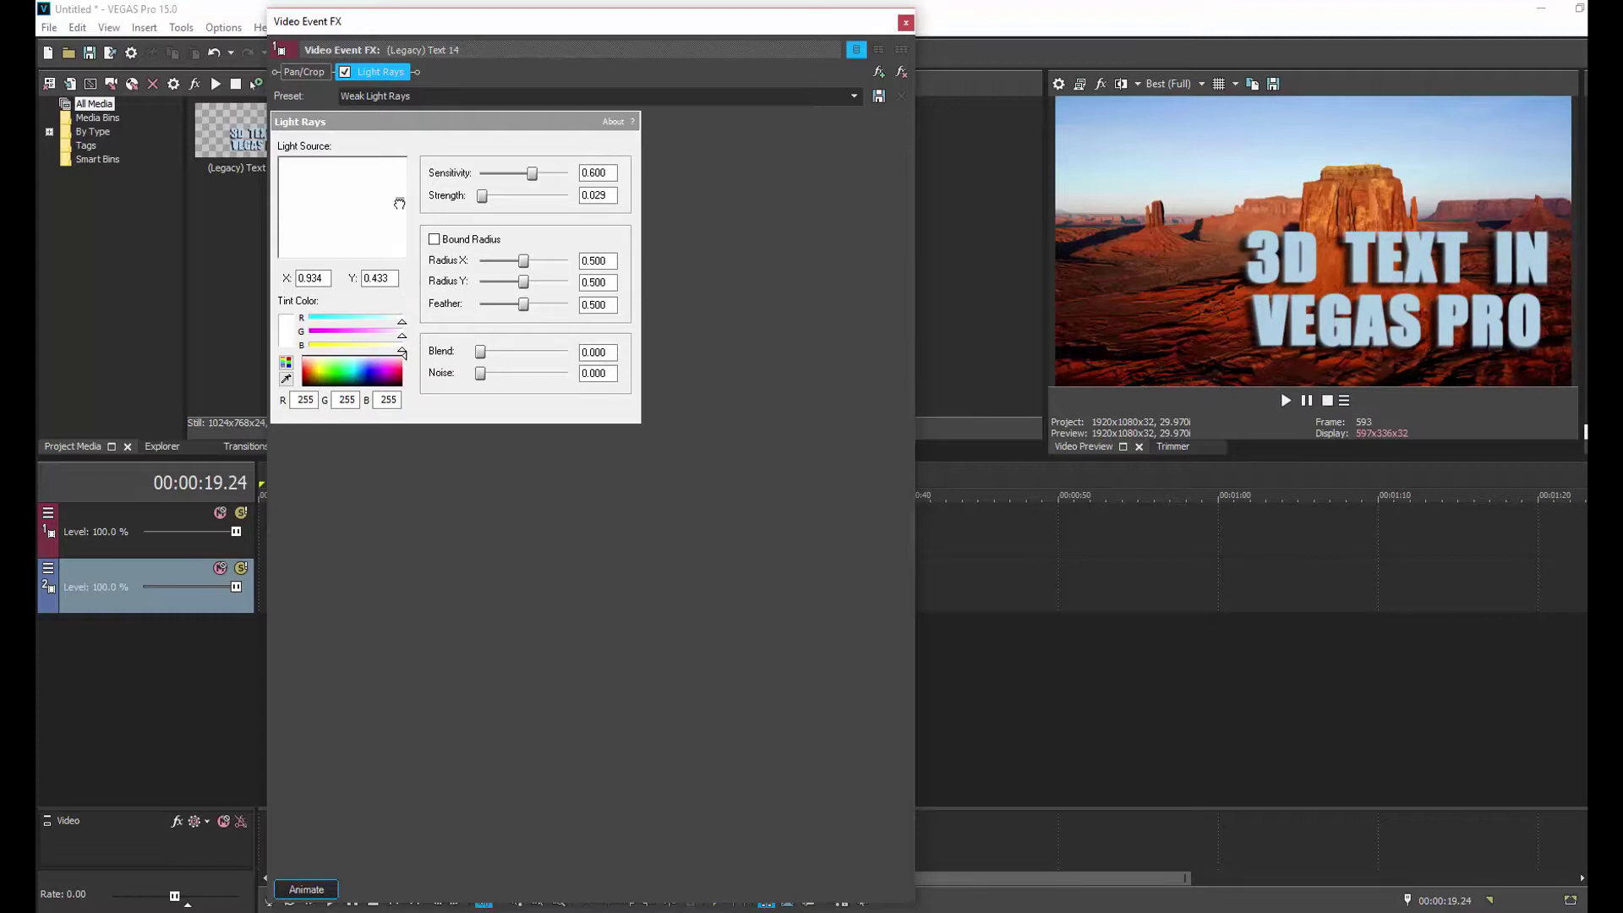
left_click_drag(399, 204, 397, 203)
- Tint the light rays with a pale desert-sky colour (RGB 207, 223, 222) and raise sensitivity
left_click(288, 378)
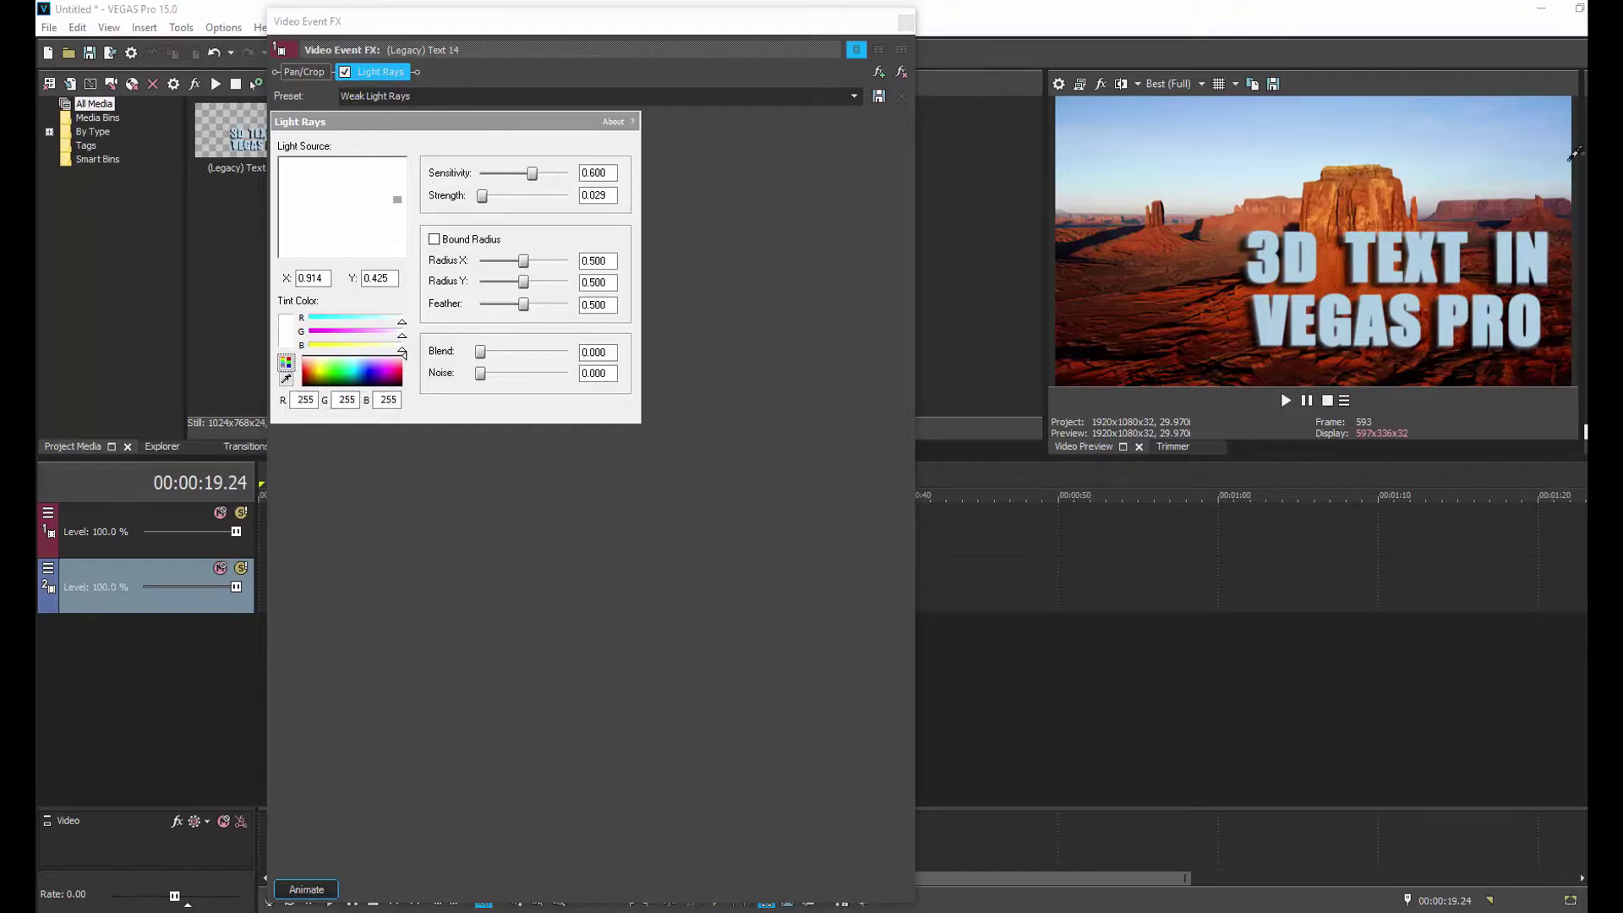
left_click(1223, 195)
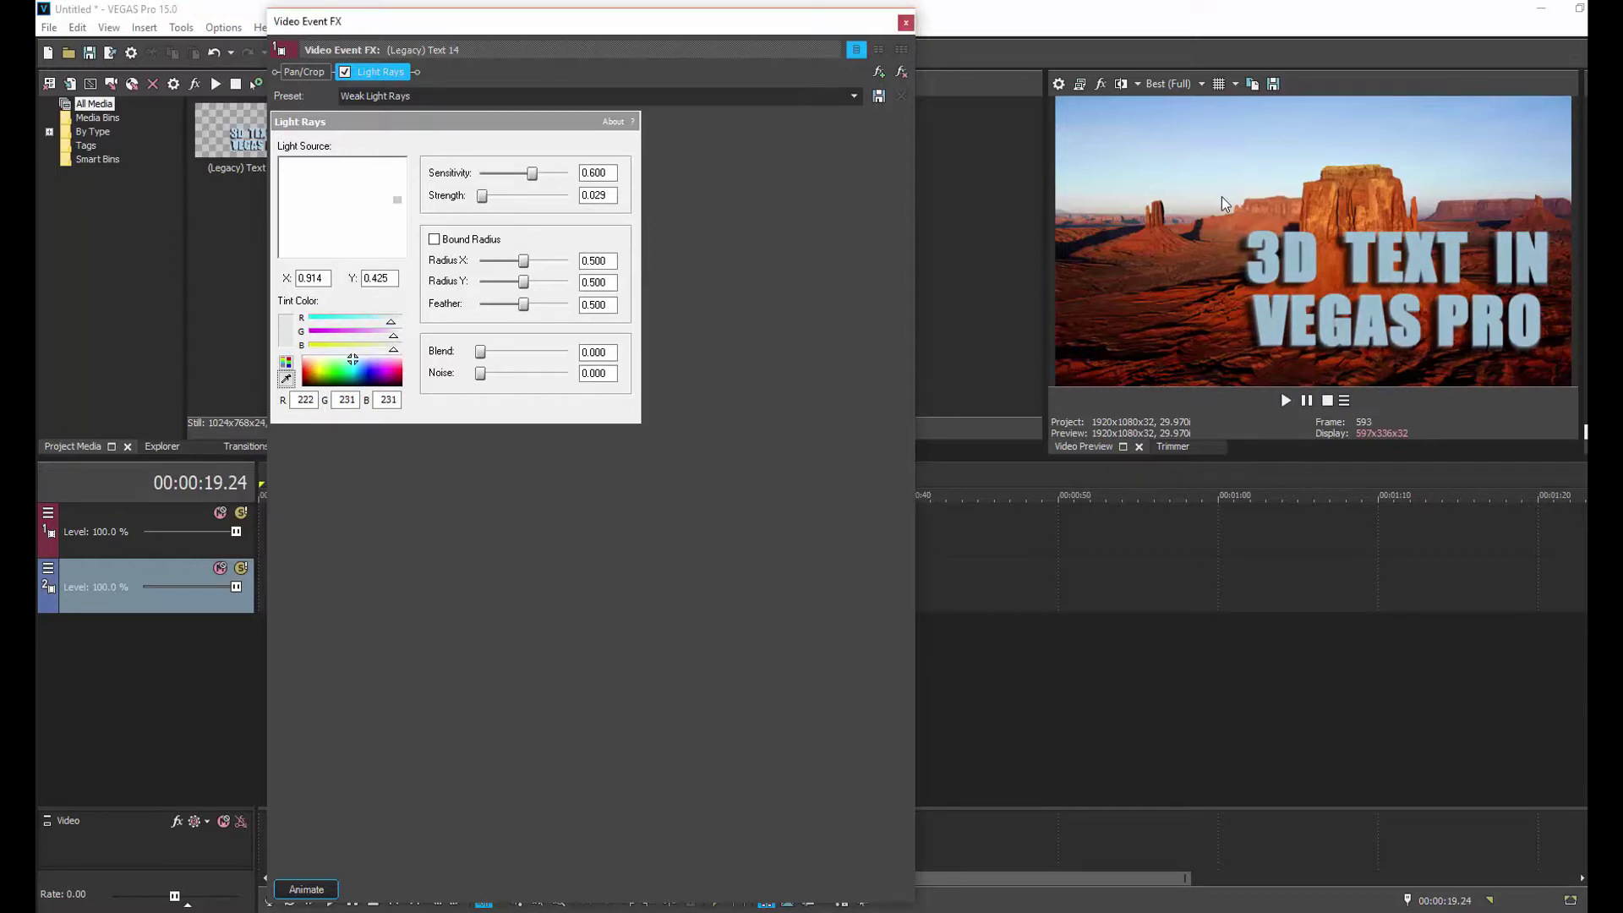
left_click(286, 379)
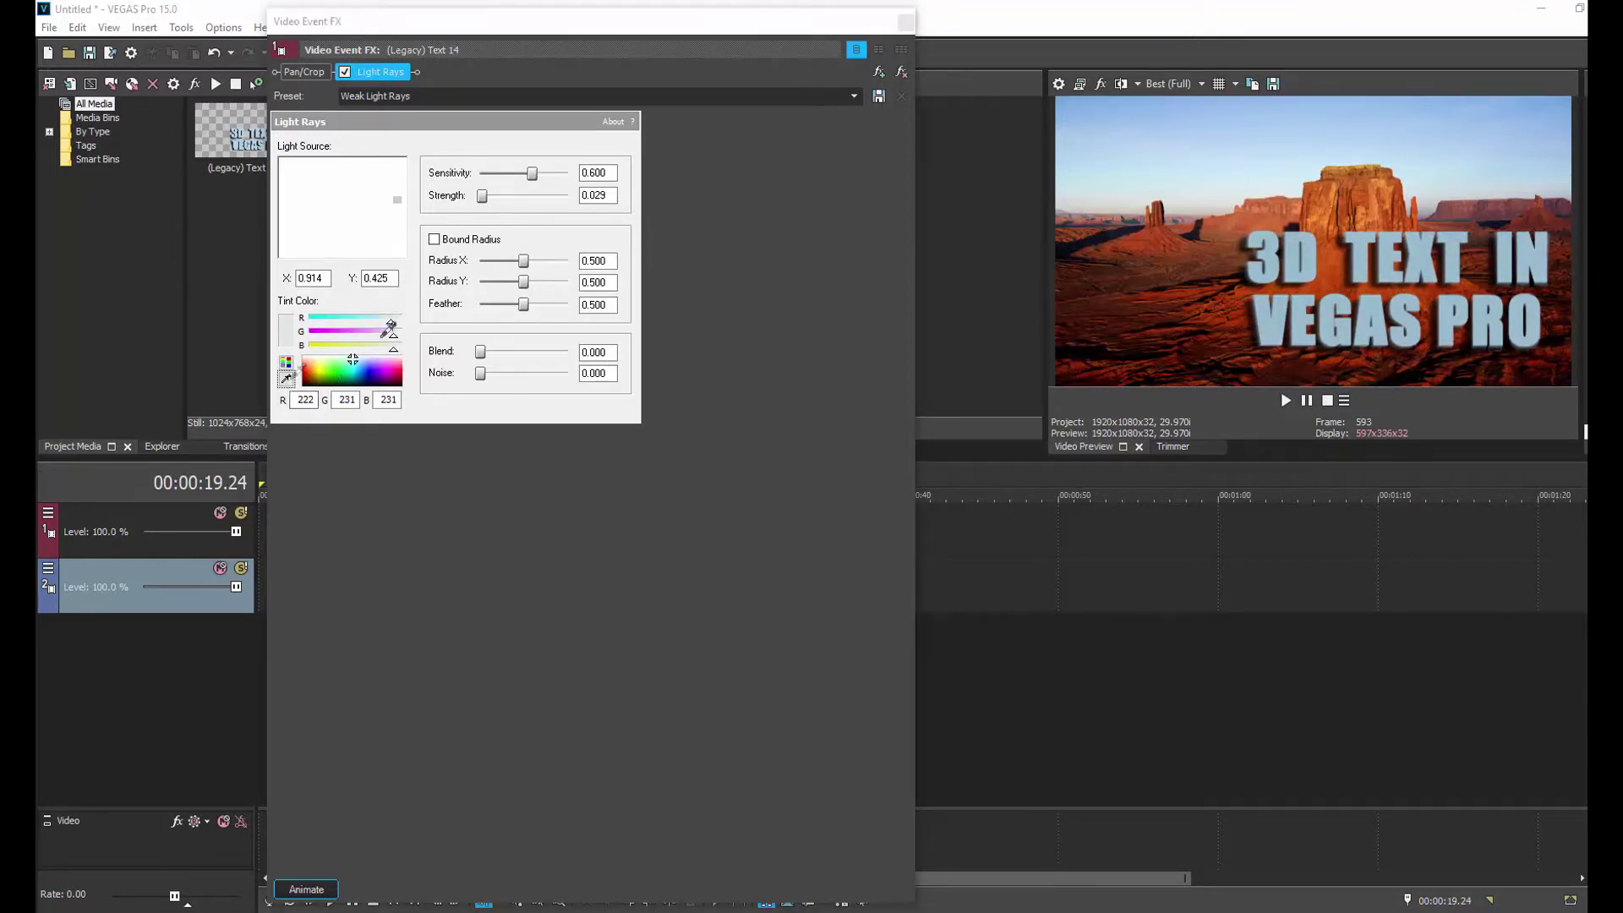
left_click(1297, 129)
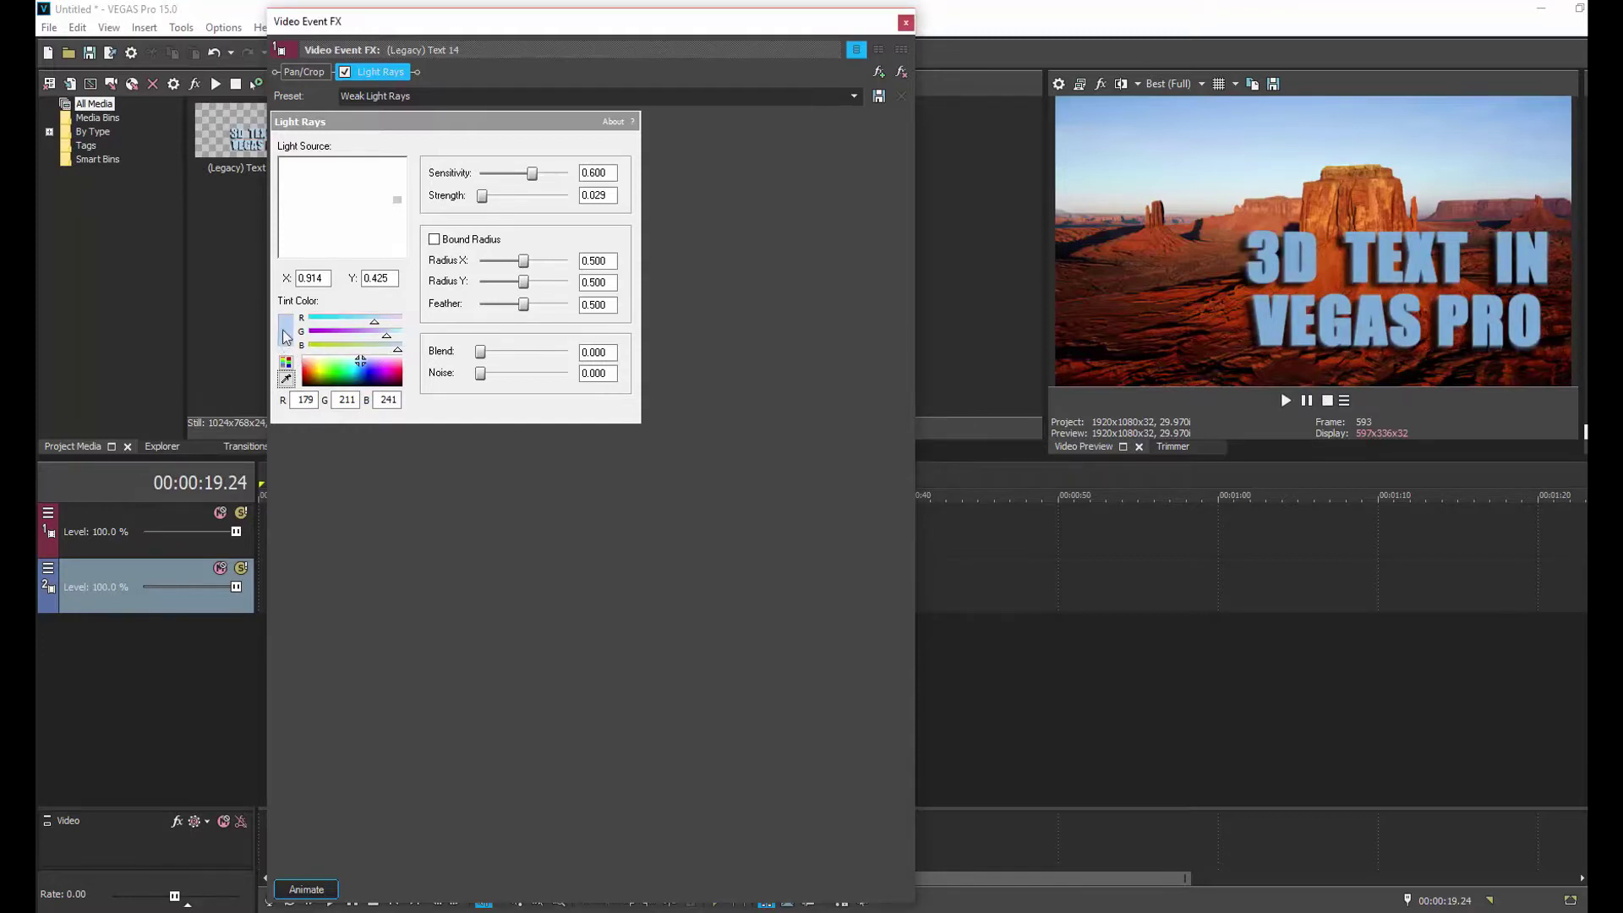
left_click(286, 379)
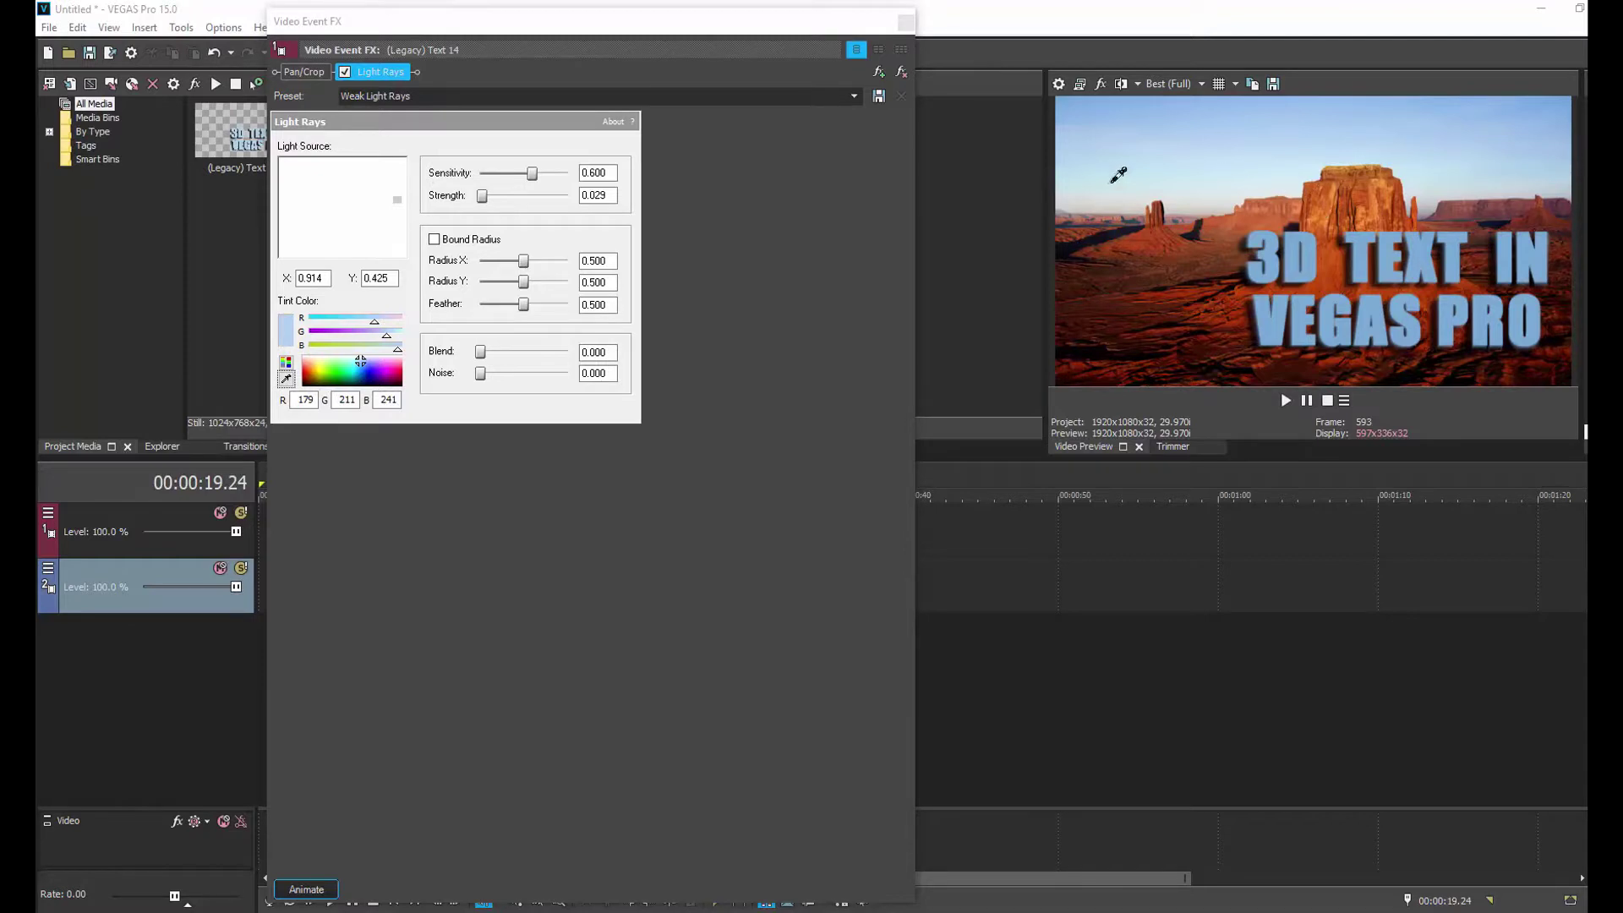
left_click(1062, 192)
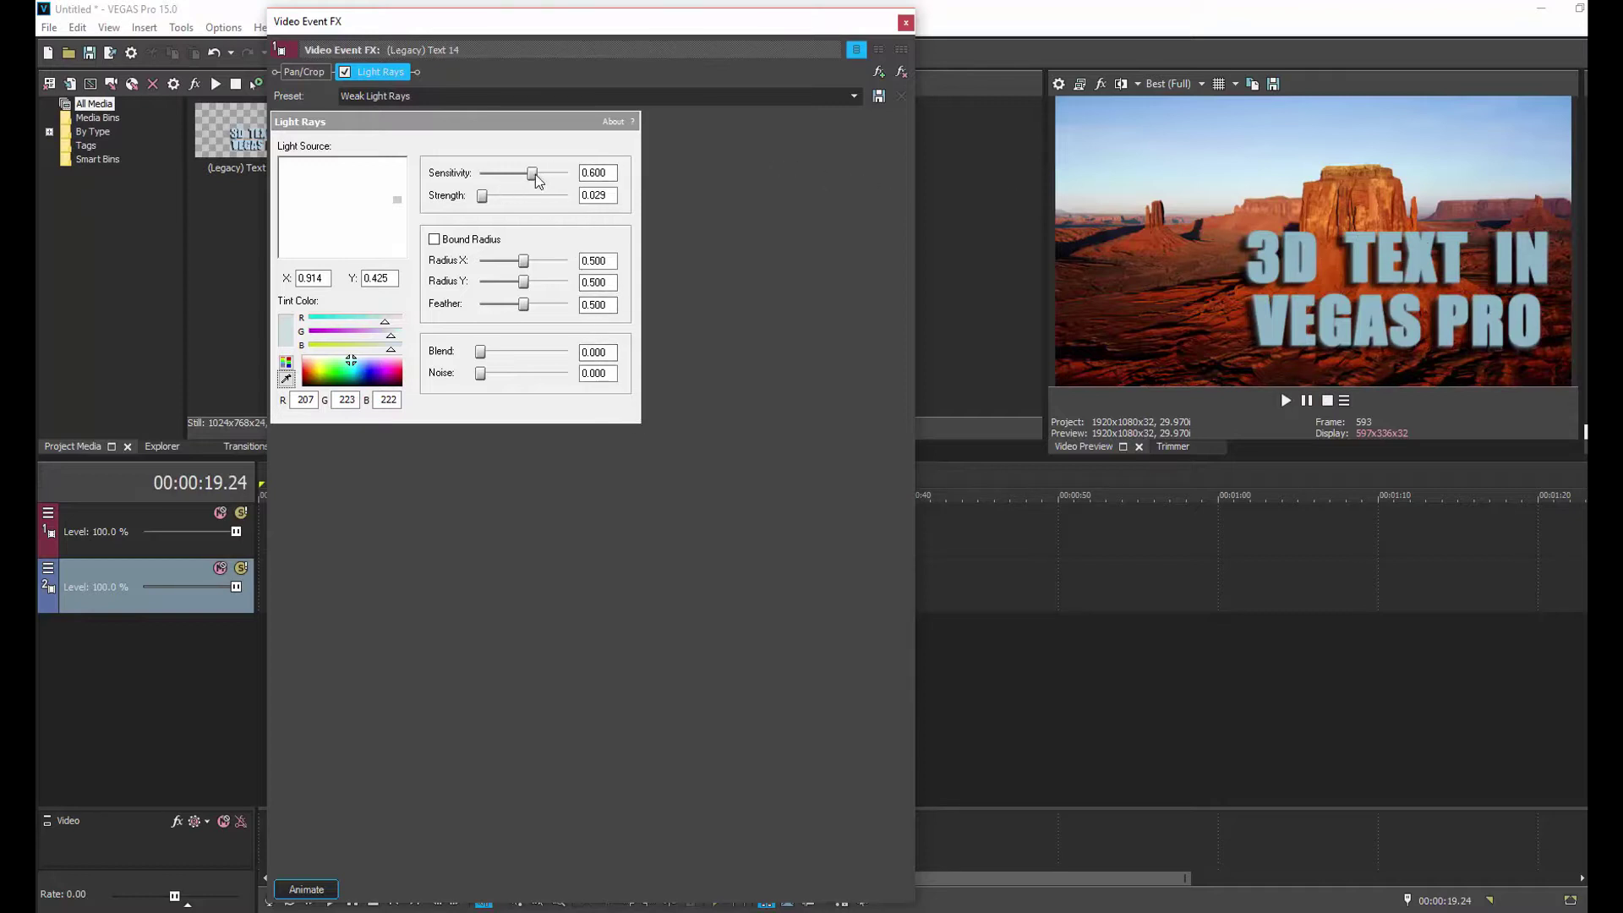
left_click_drag(535, 180, 585, 179)
- Set the light rays' sensitivity to 1.000 and strength to 0.099
left_click_drag(568, 173, 453, 177)
left_click_drag(481, 173, 598, 184)
mouse_move(484, 199)
left_mouse_down()
mouse_move(585, 204)
mouse_move(490, 201)
left_mouse_up()
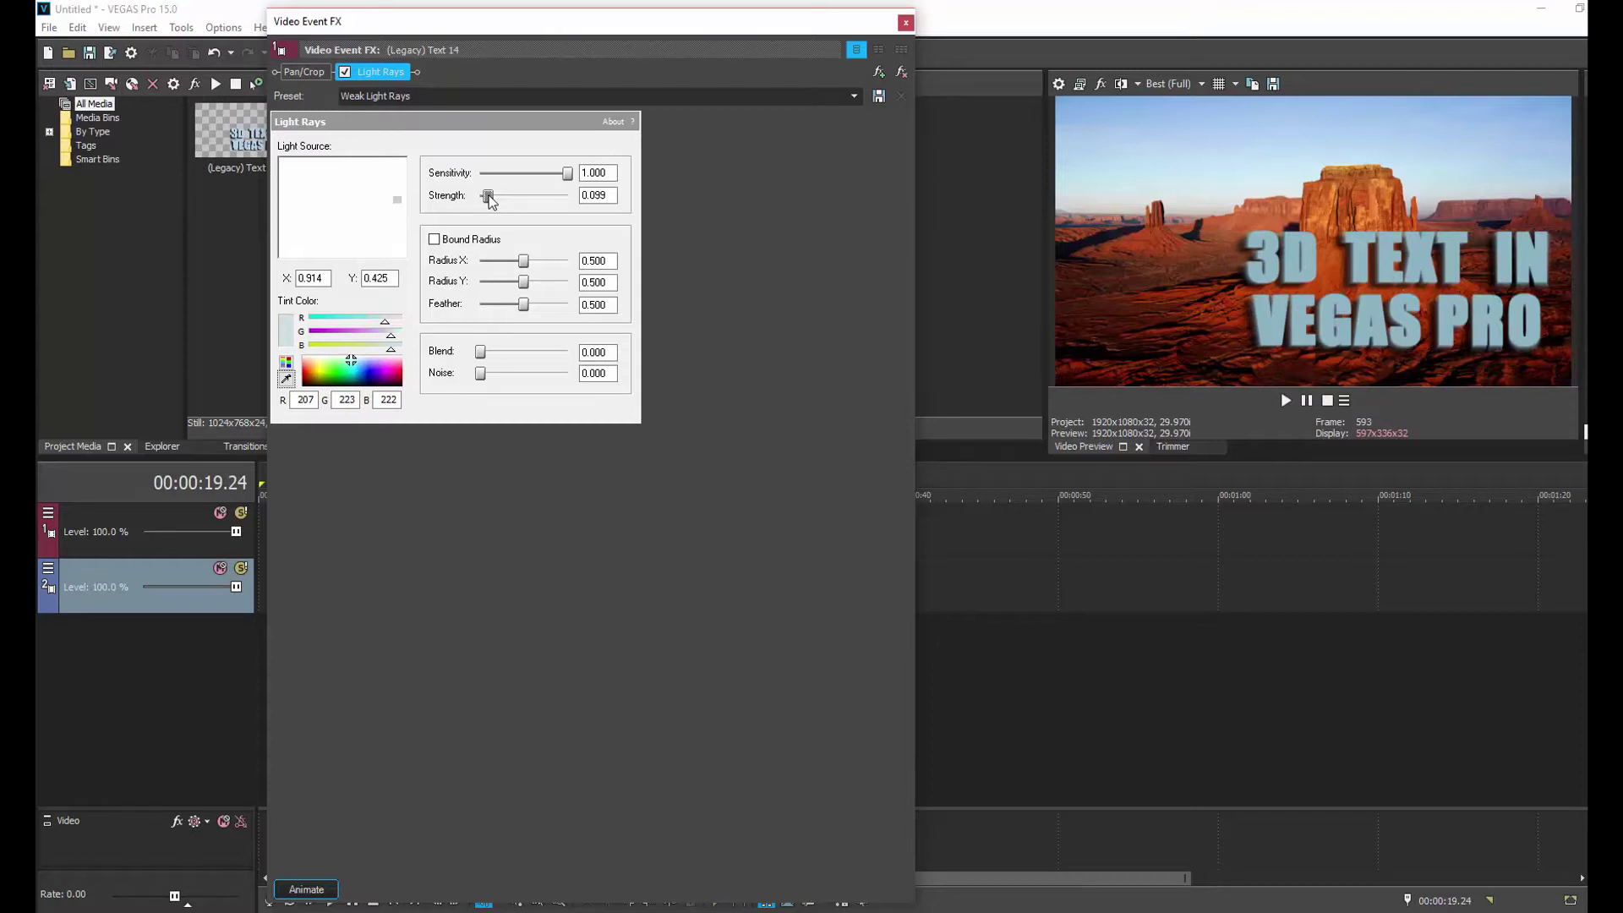
- Enable Bound Radius for the light rays and adjust Radius X, Radius Y 0.653 and feather 0.396
left_click(434, 240)
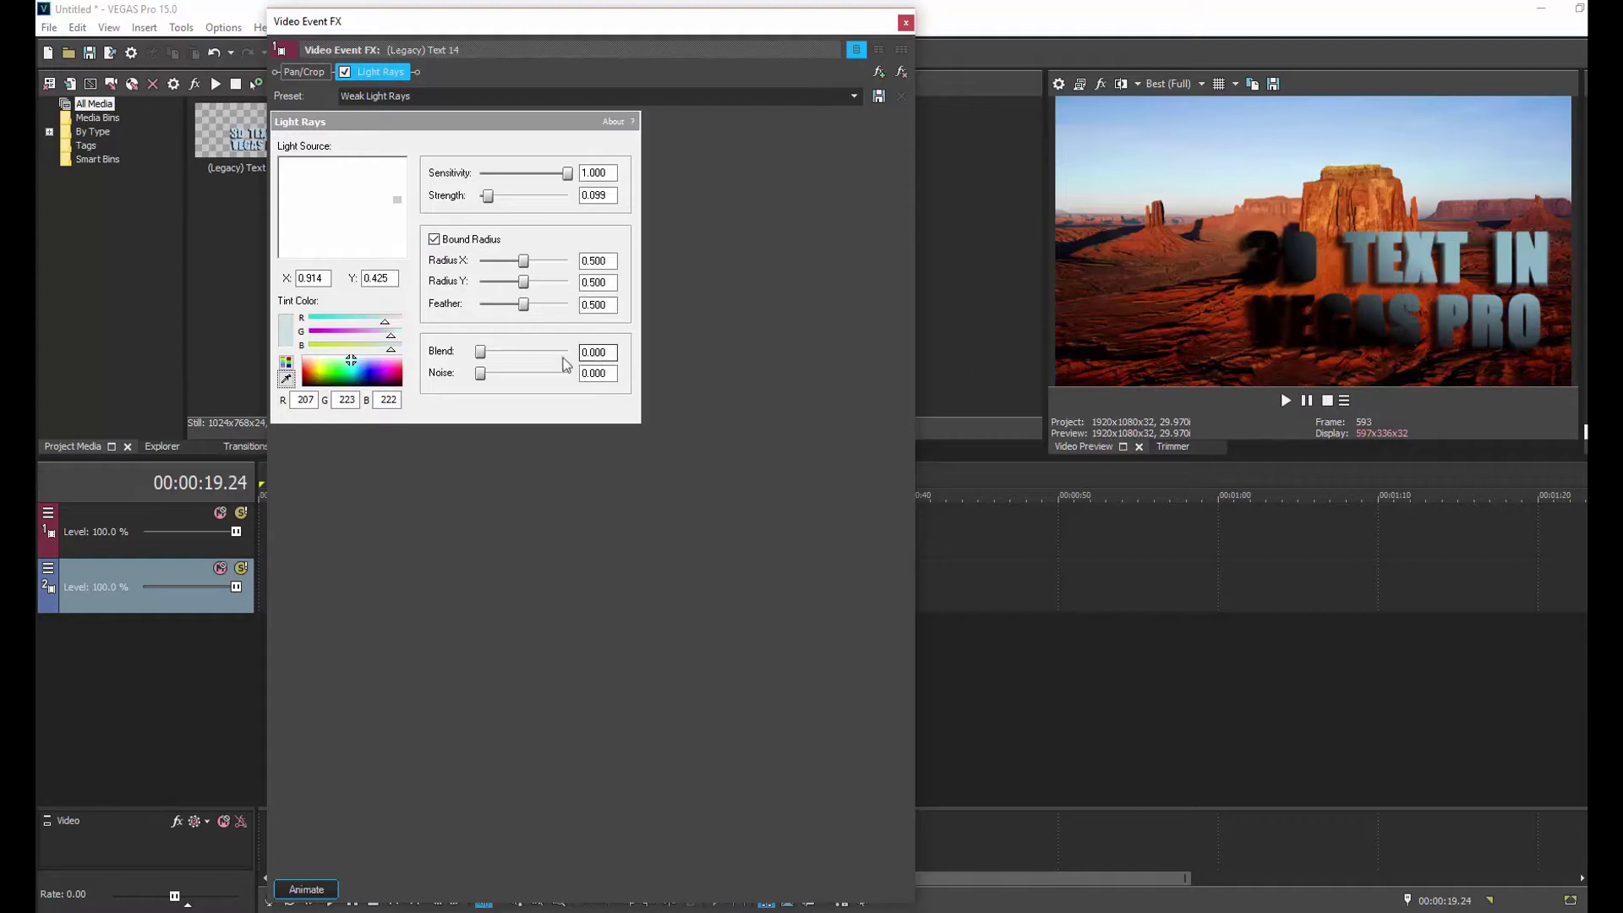
left_click_drag(523, 264, 561, 262)
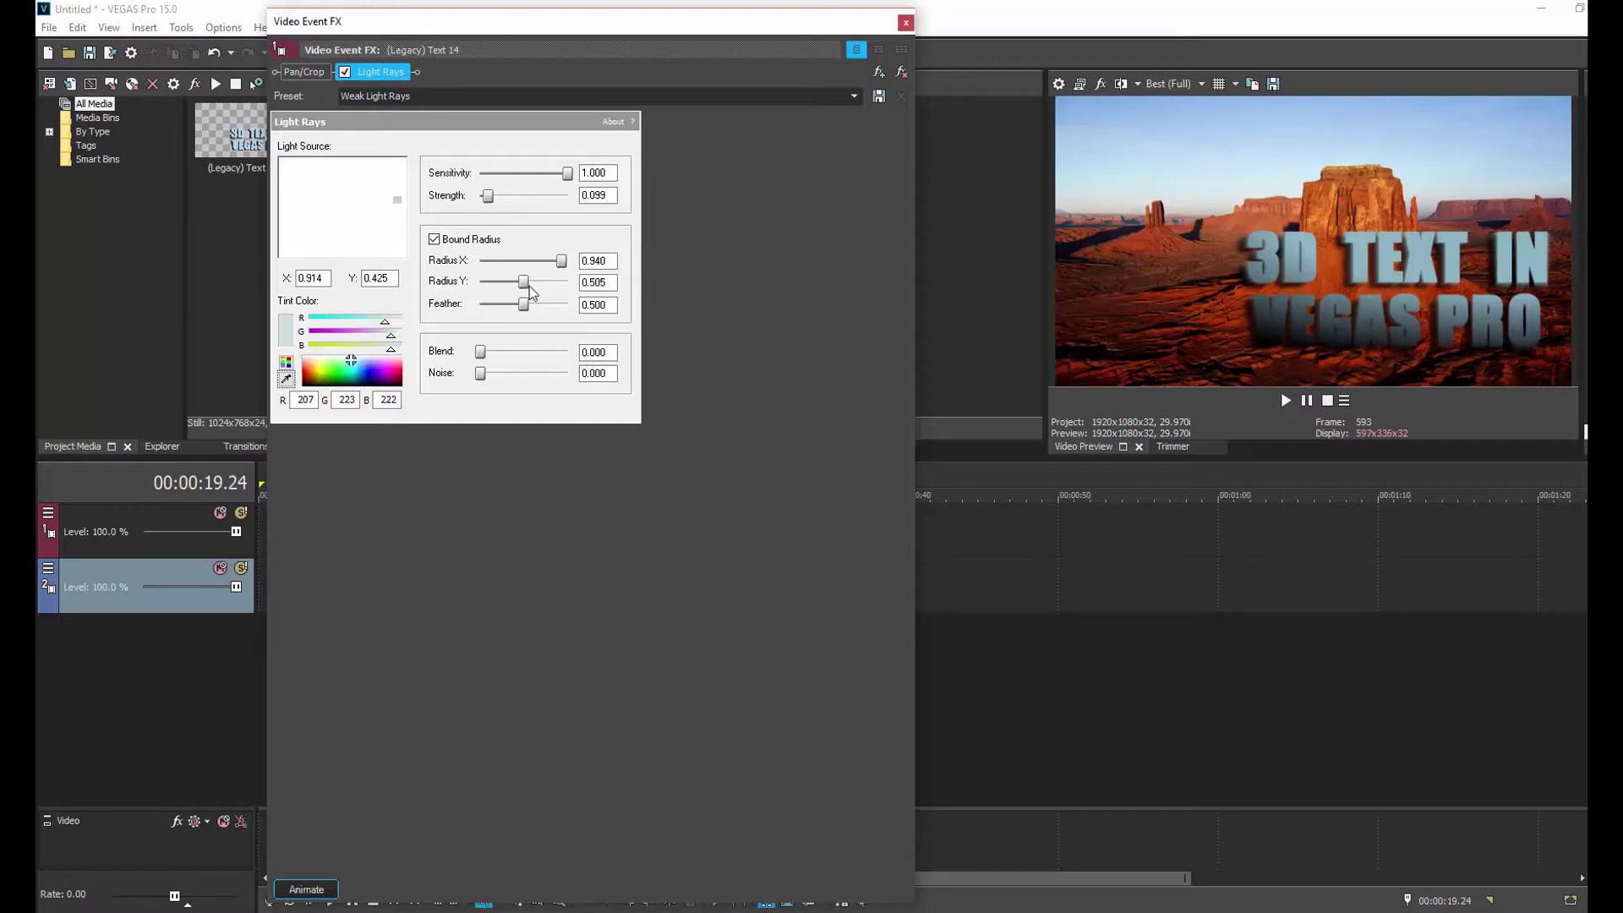
left_click_drag(530, 287, 534, 288)
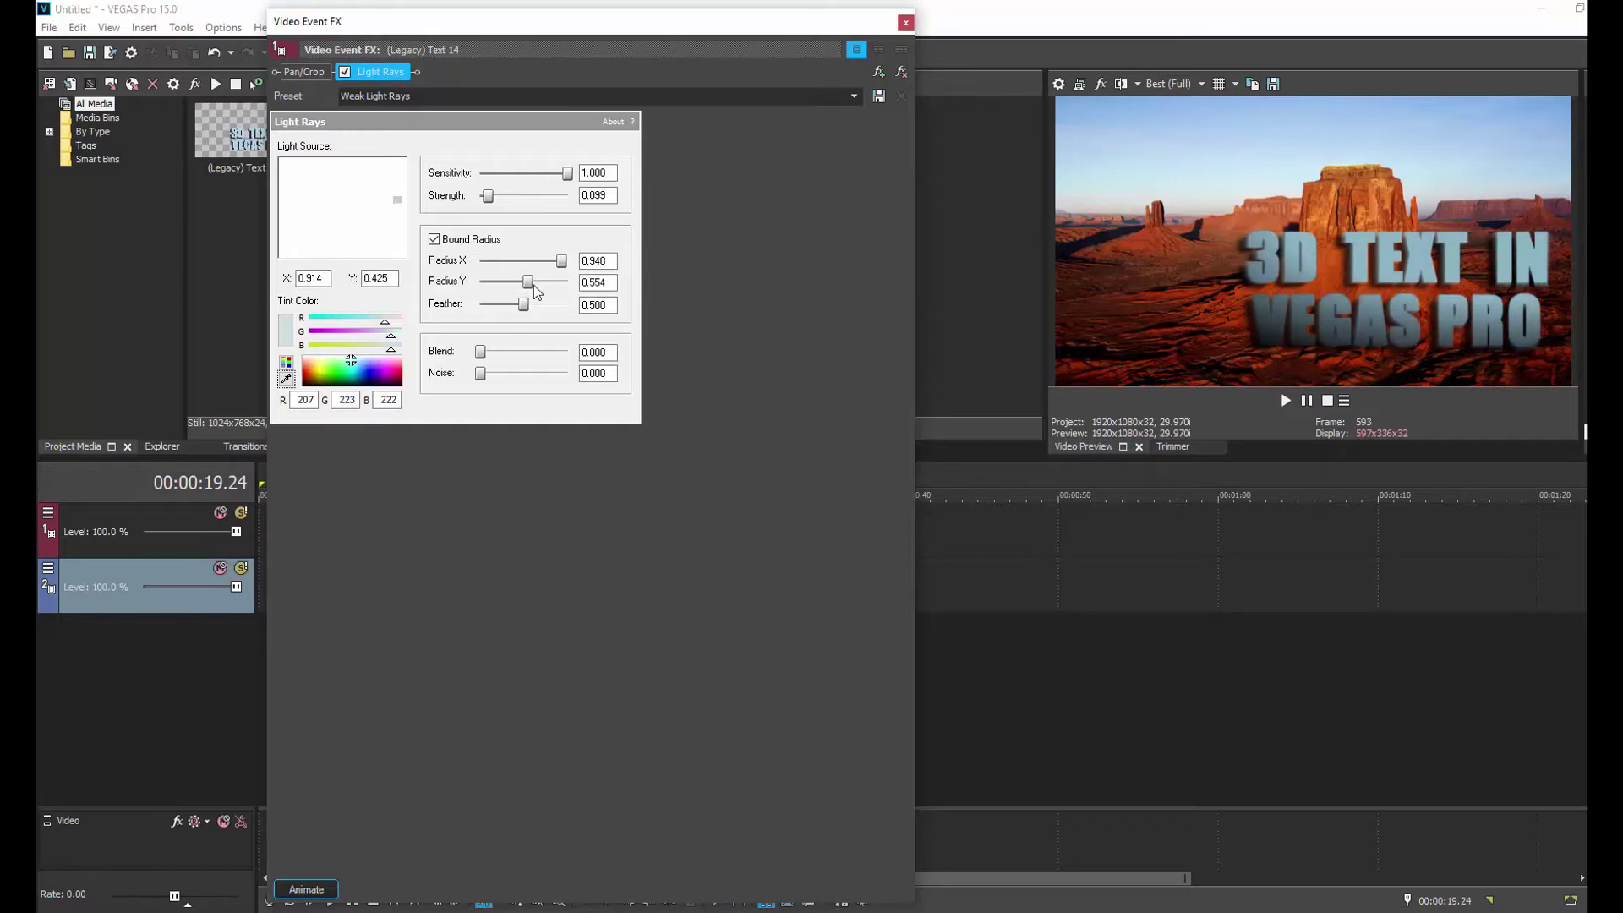
left_click_drag(534, 292, 543, 293)
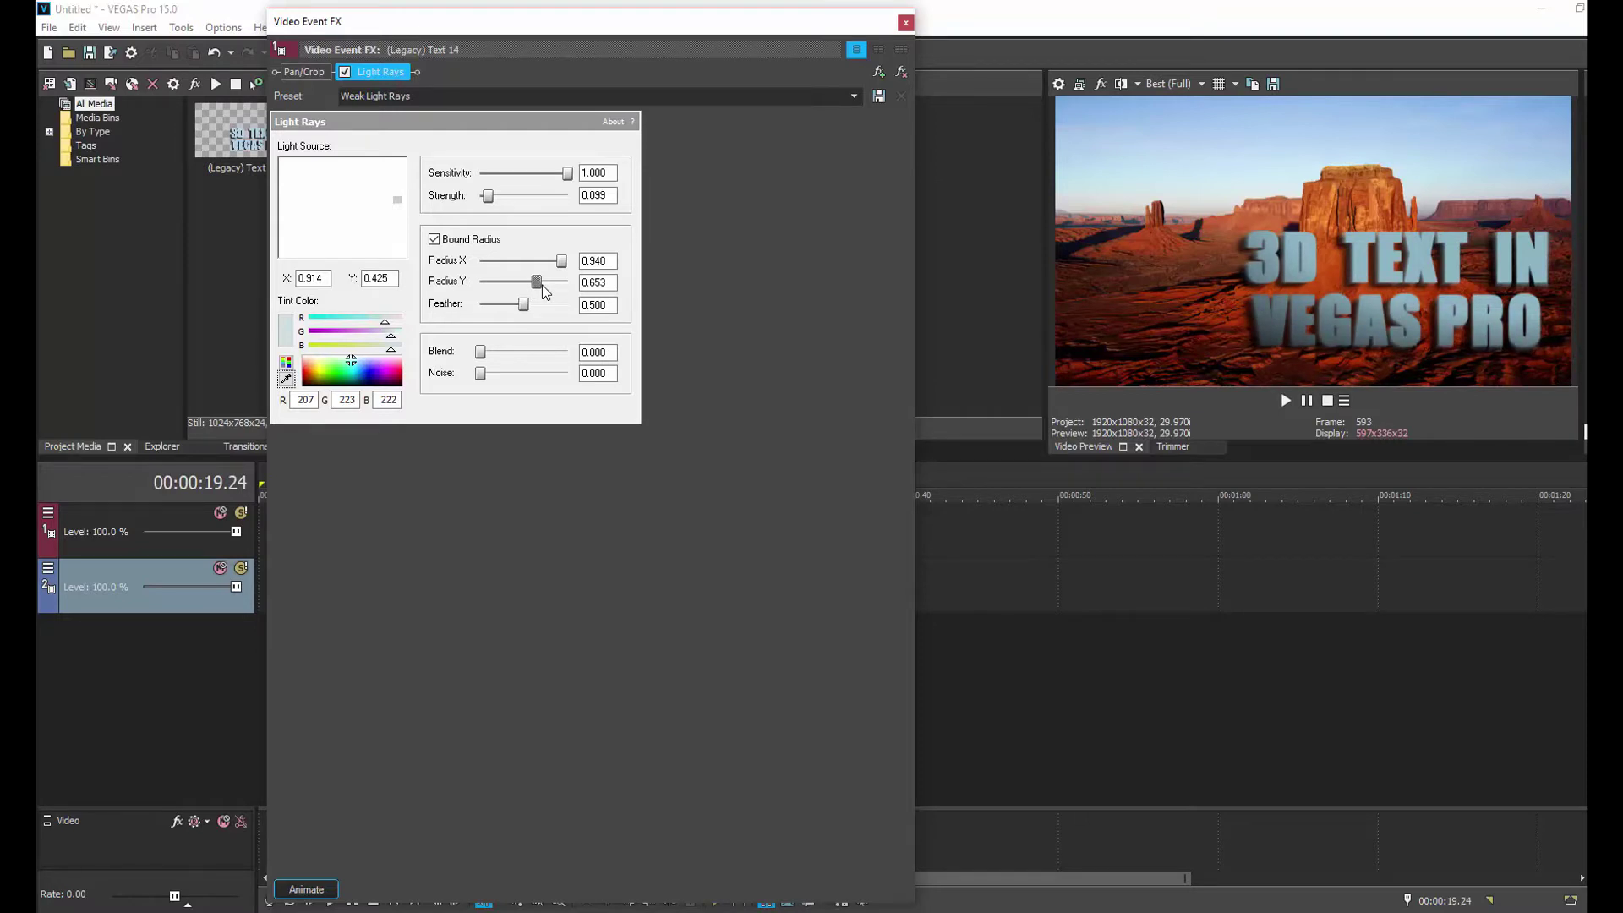
mouse_move(524, 305)
left_mouse_down()
mouse_move(507, 305)
mouse_move(523, 310)
left_mouse_up()
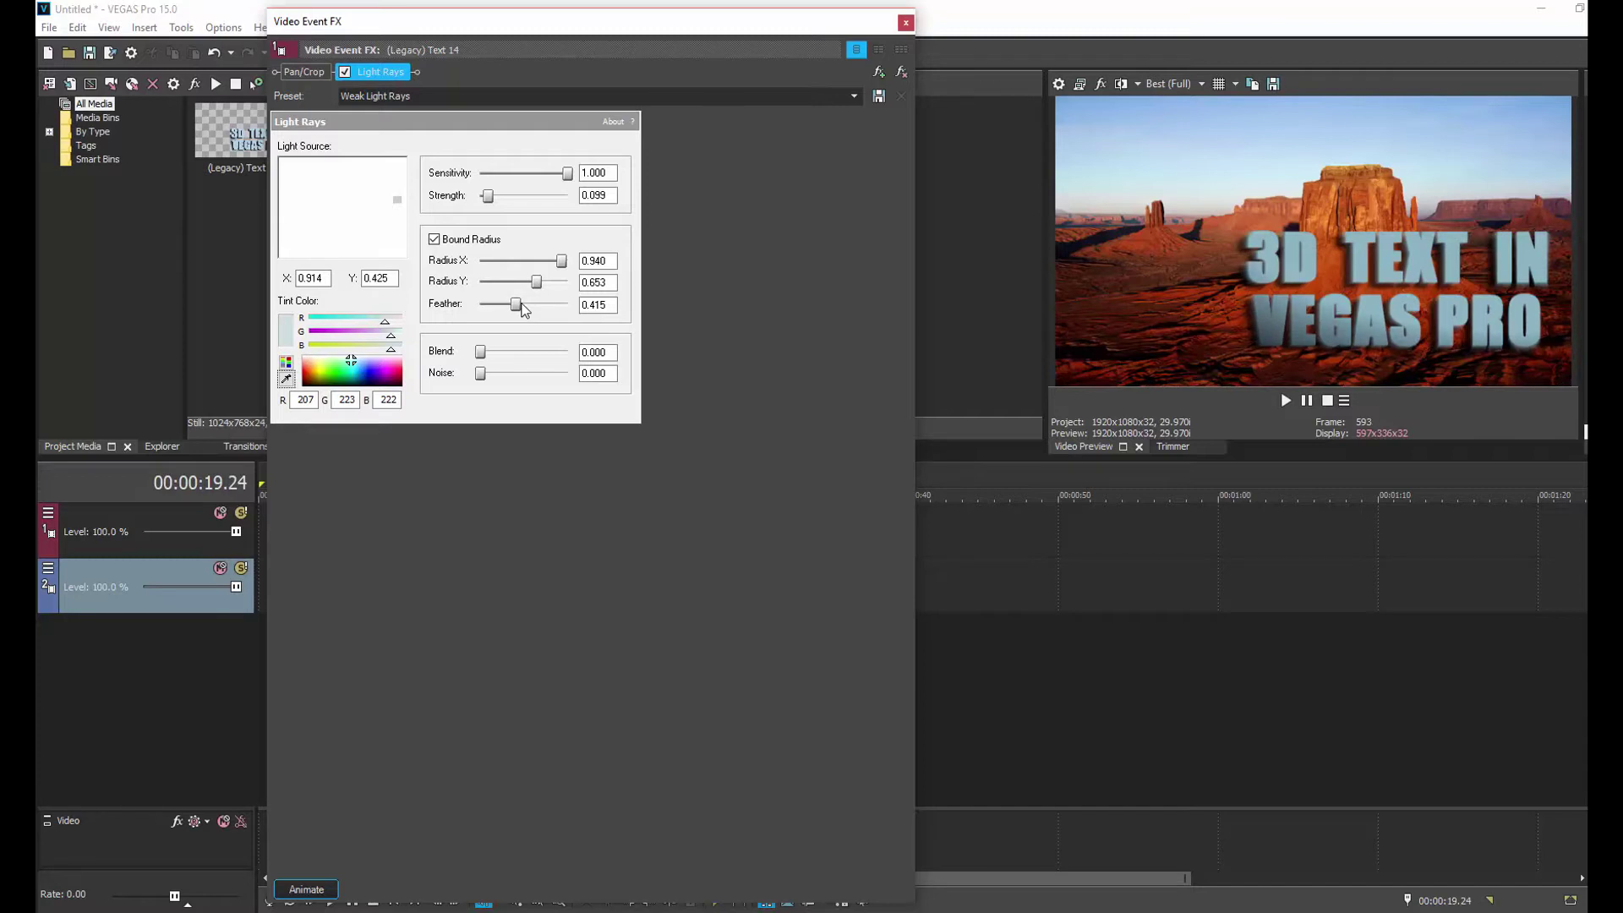
left_click_drag(524, 310, 522, 311)
- Set blend to 0.158, trim Radius X to 0.910, keep noise at zero, and close the effect window
mouse_move(481, 352)
left_mouse_down()
mouse_move(518, 355)
mouse_move(499, 354)
left_mouse_up()
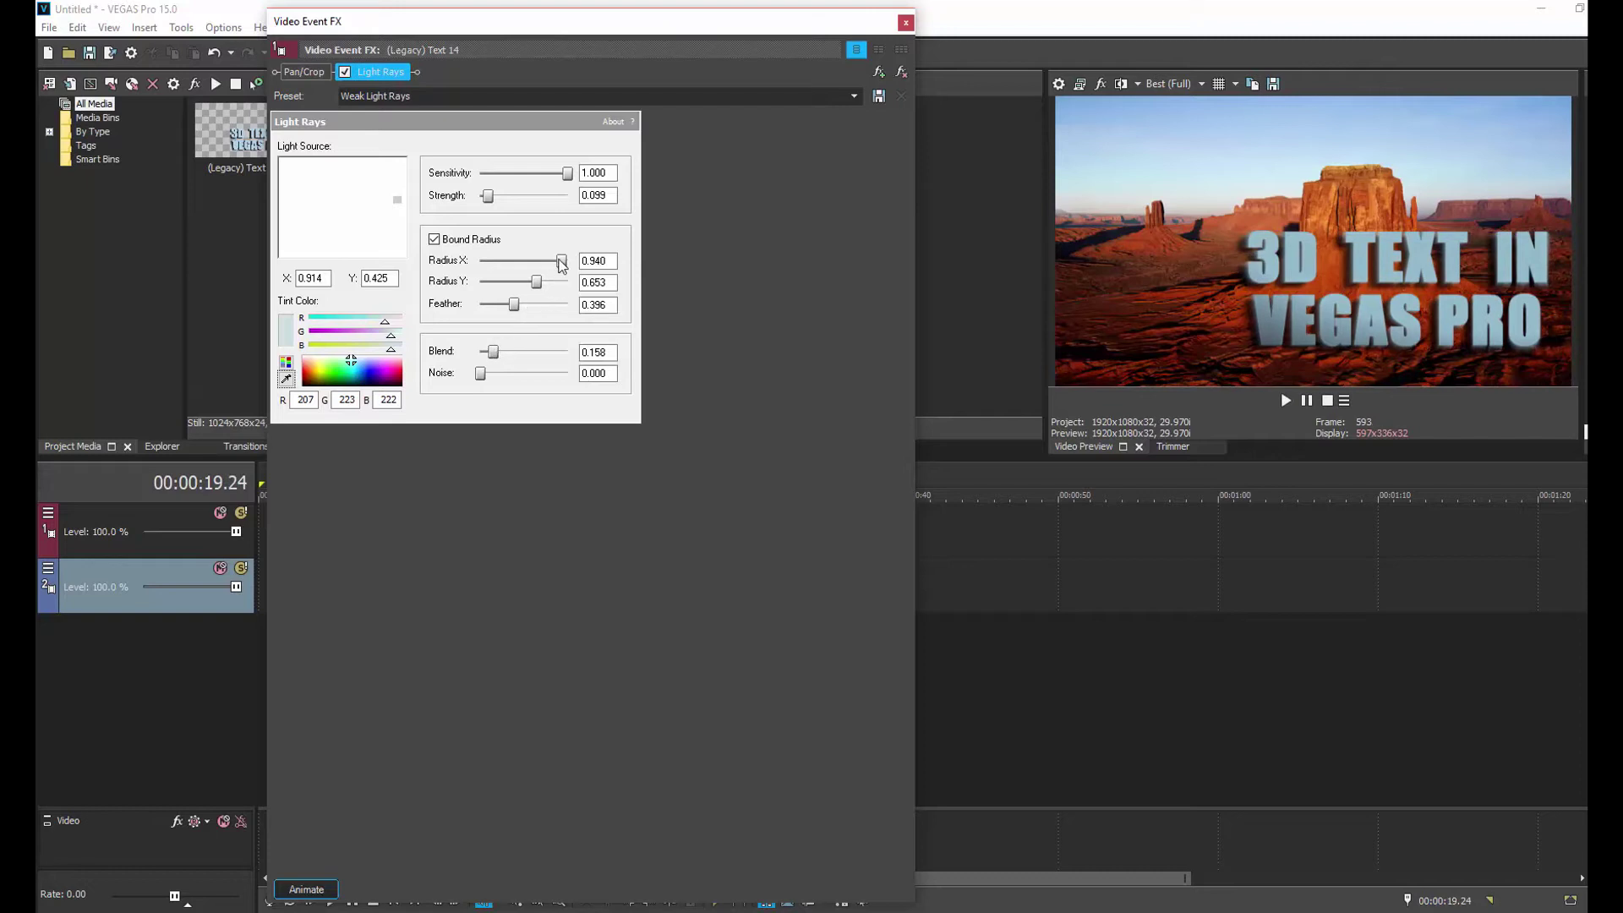
left_click_drag(561, 261, 560, 266)
left_click_drag(480, 373, 556, 373)
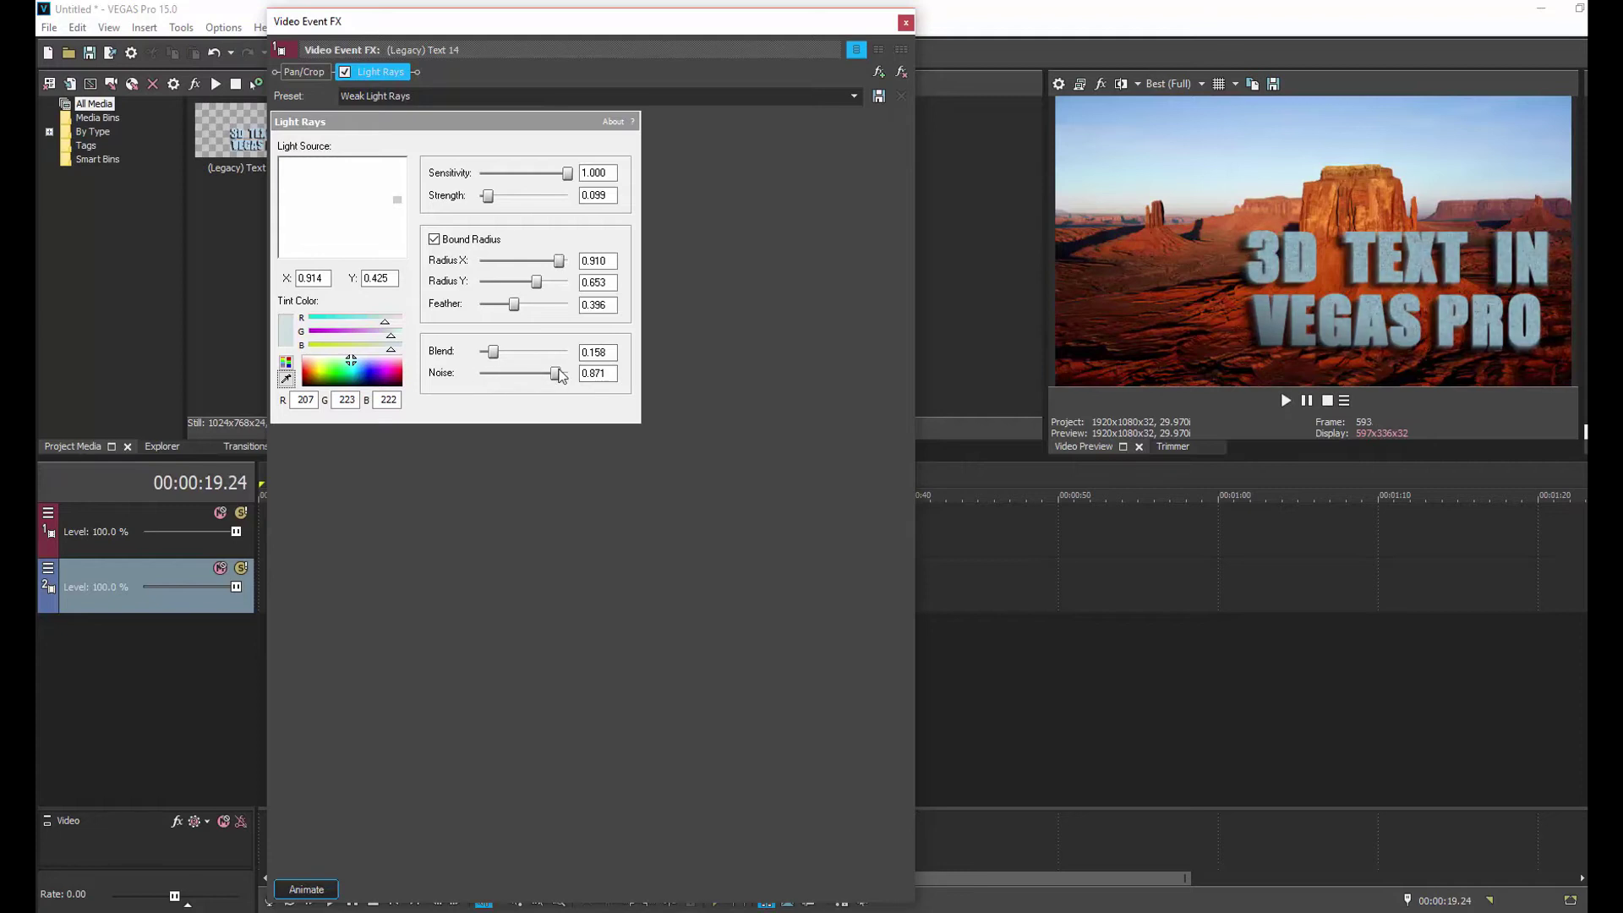
double_click(558, 374)
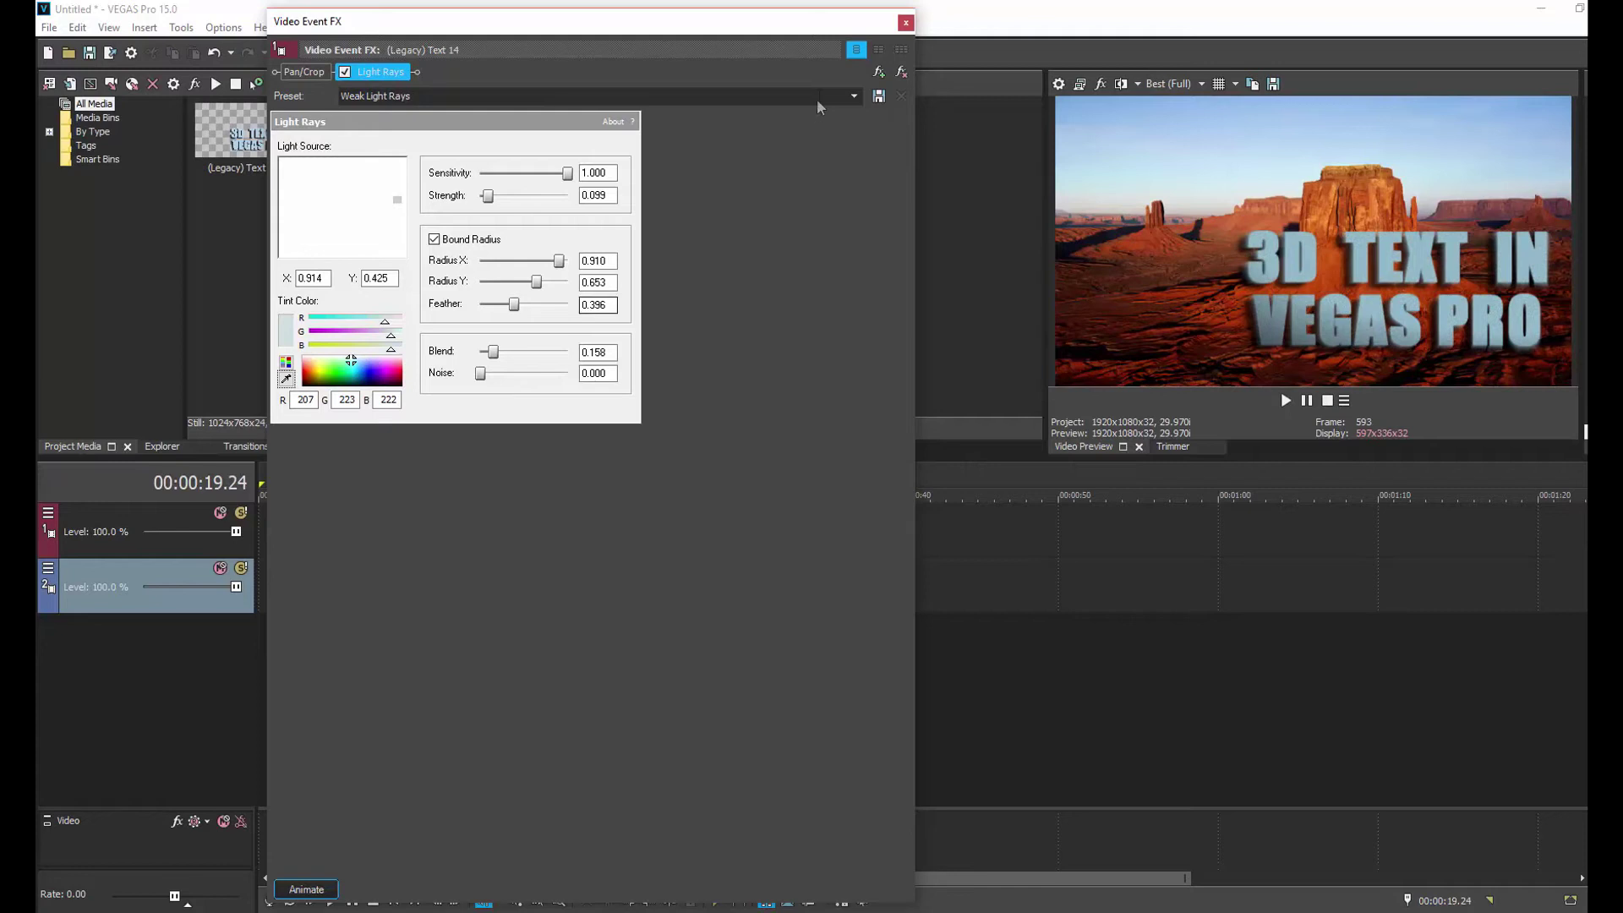
left_click(905, 21)
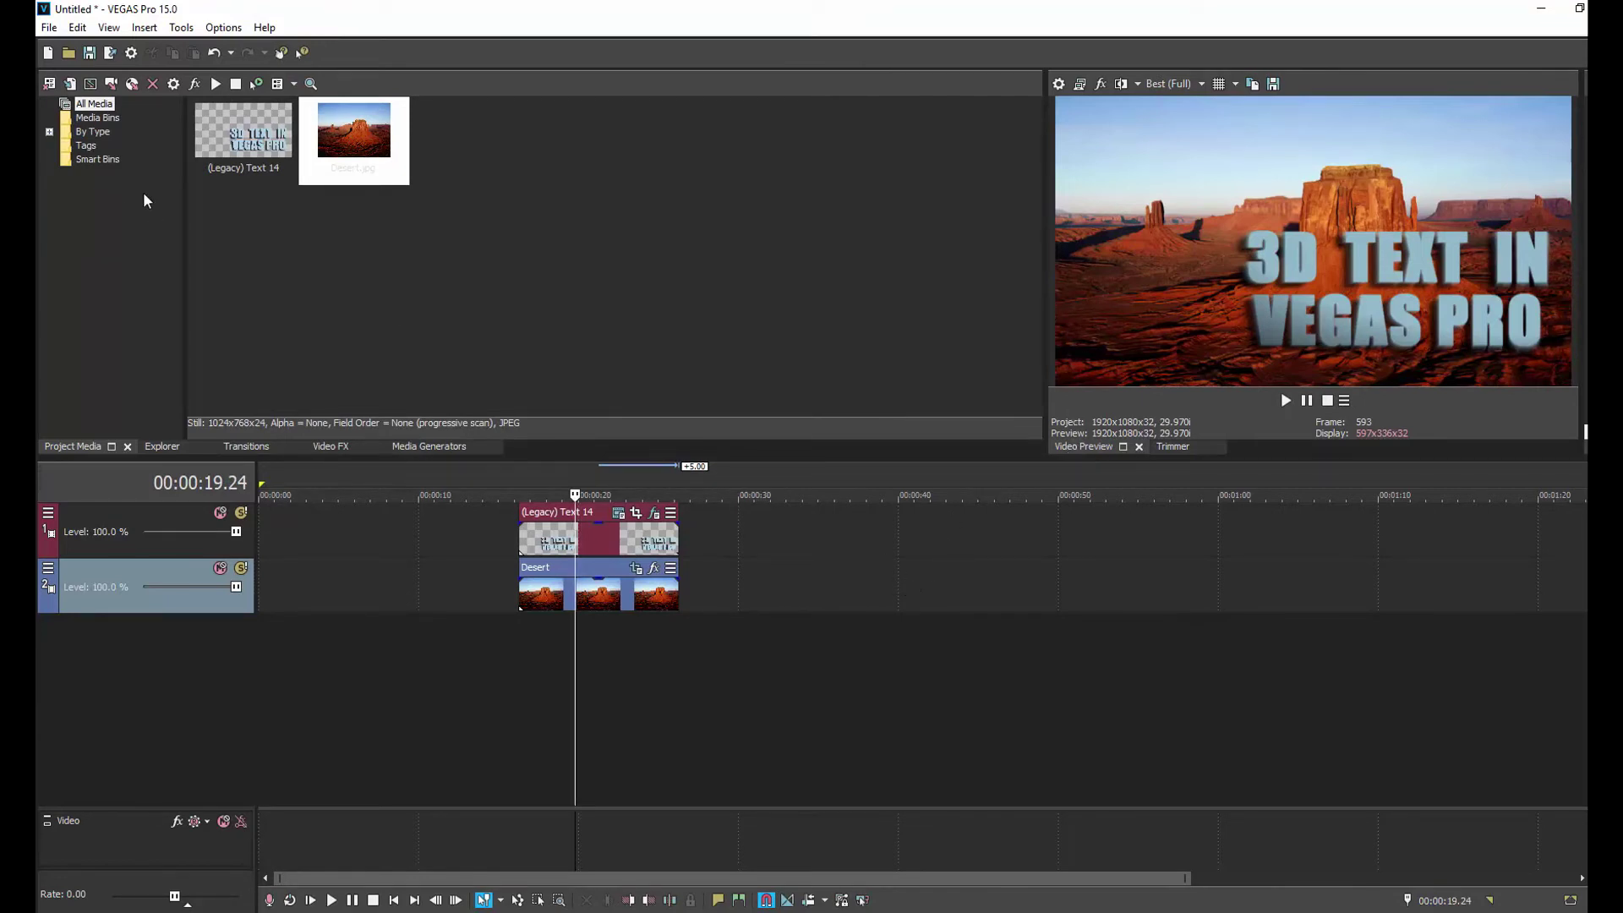
left_click(144, 27)
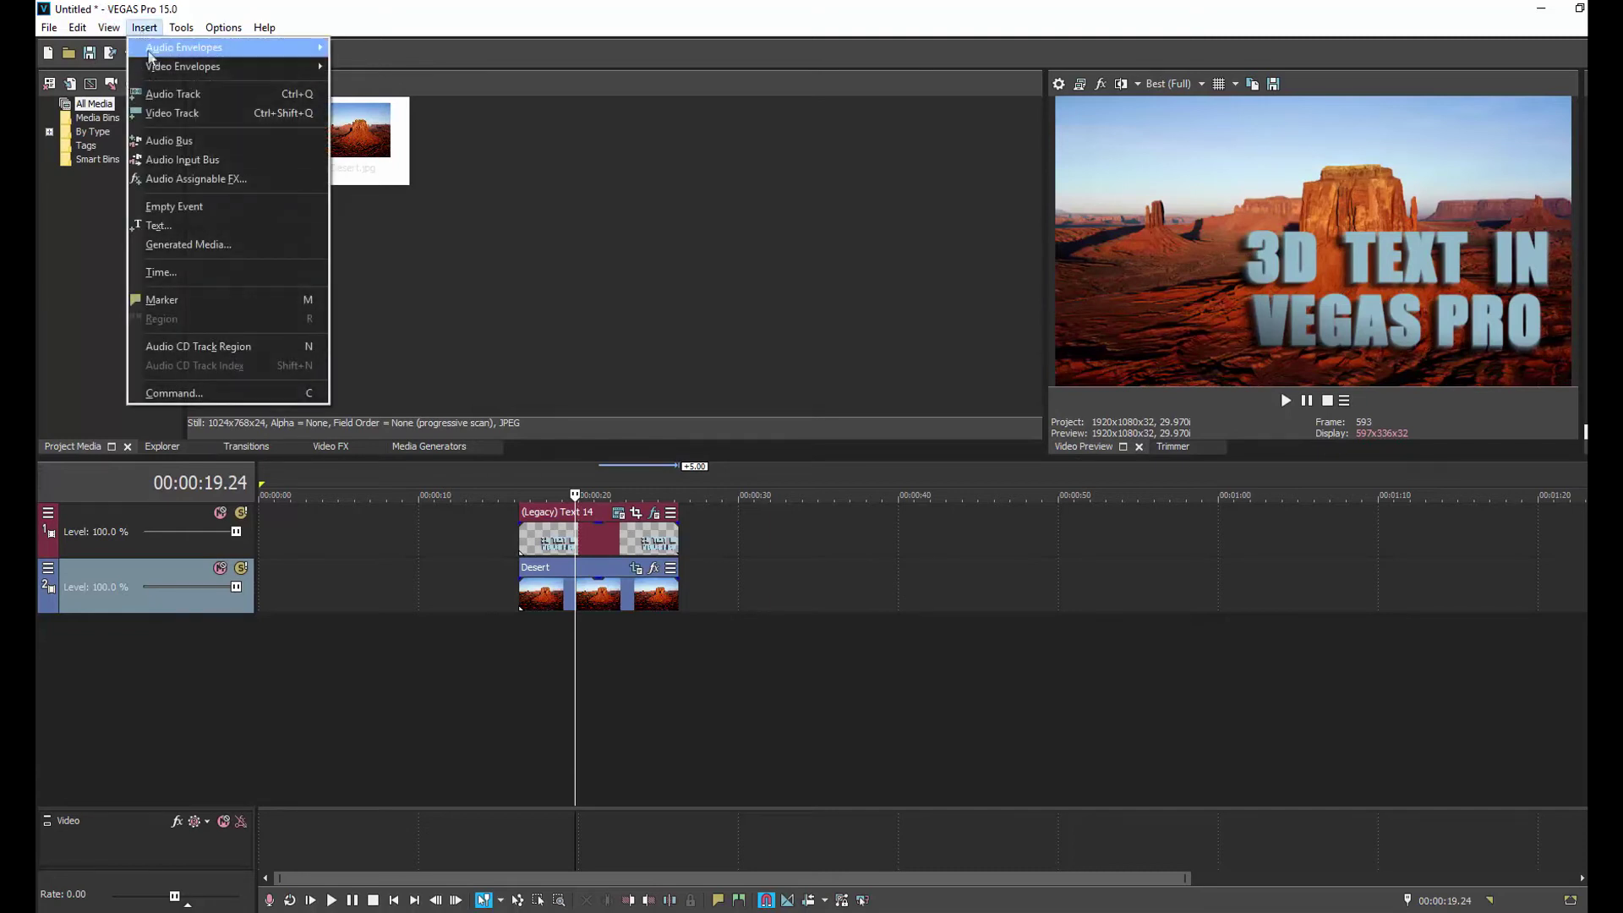
- Add a new top video track and drop a (Legacy) Text default Sample Text title onto it
left_click(177, 113)
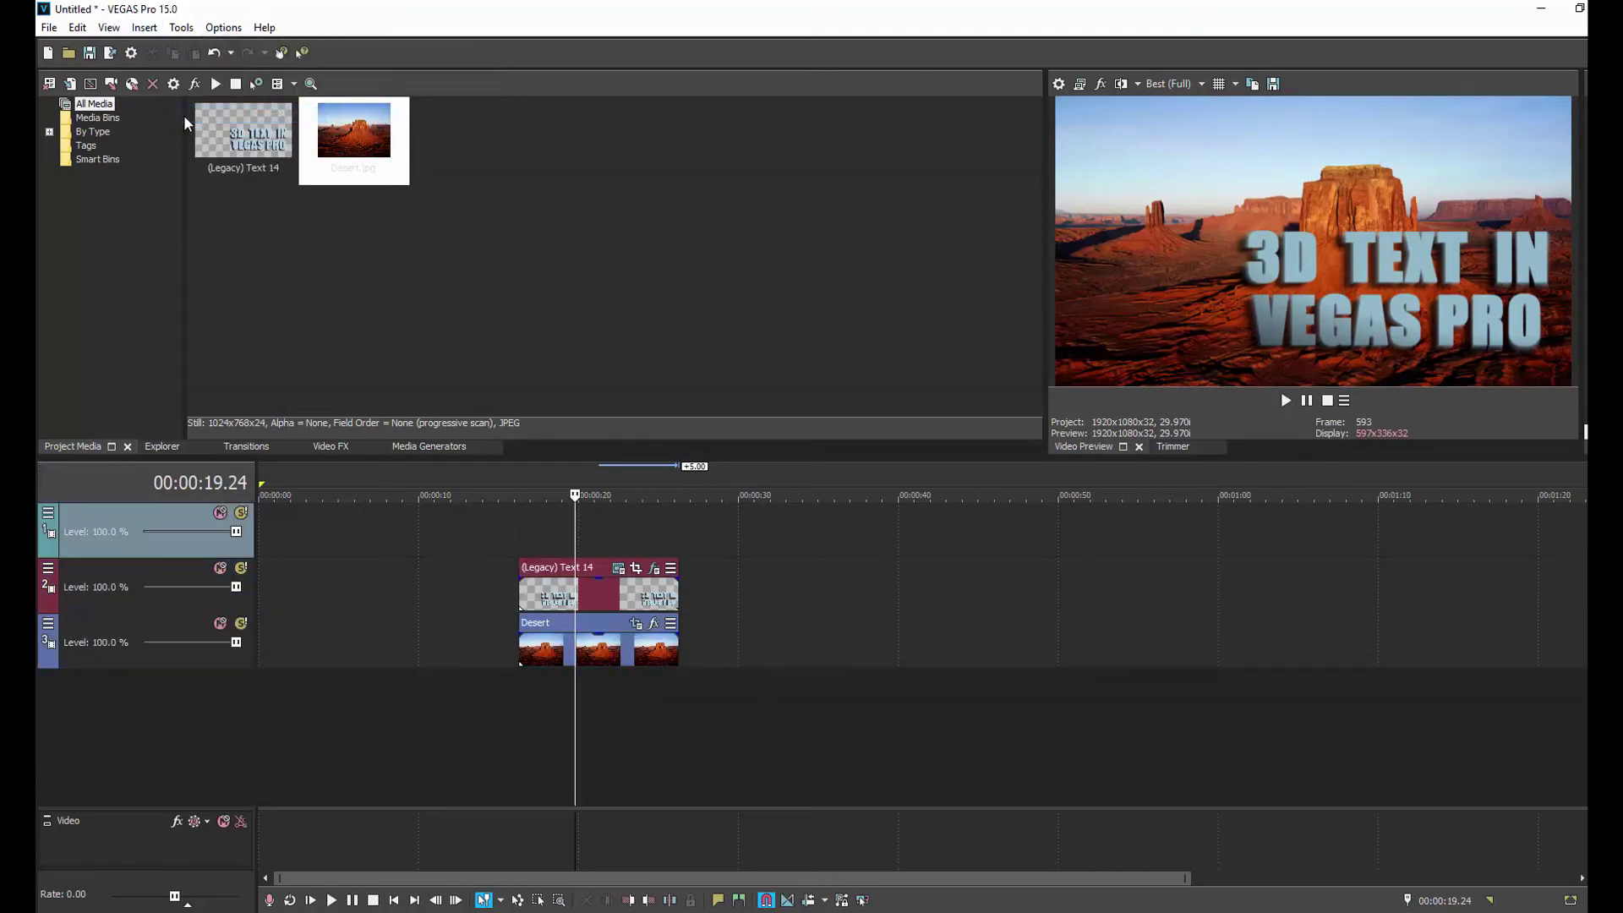
left_click(439, 447)
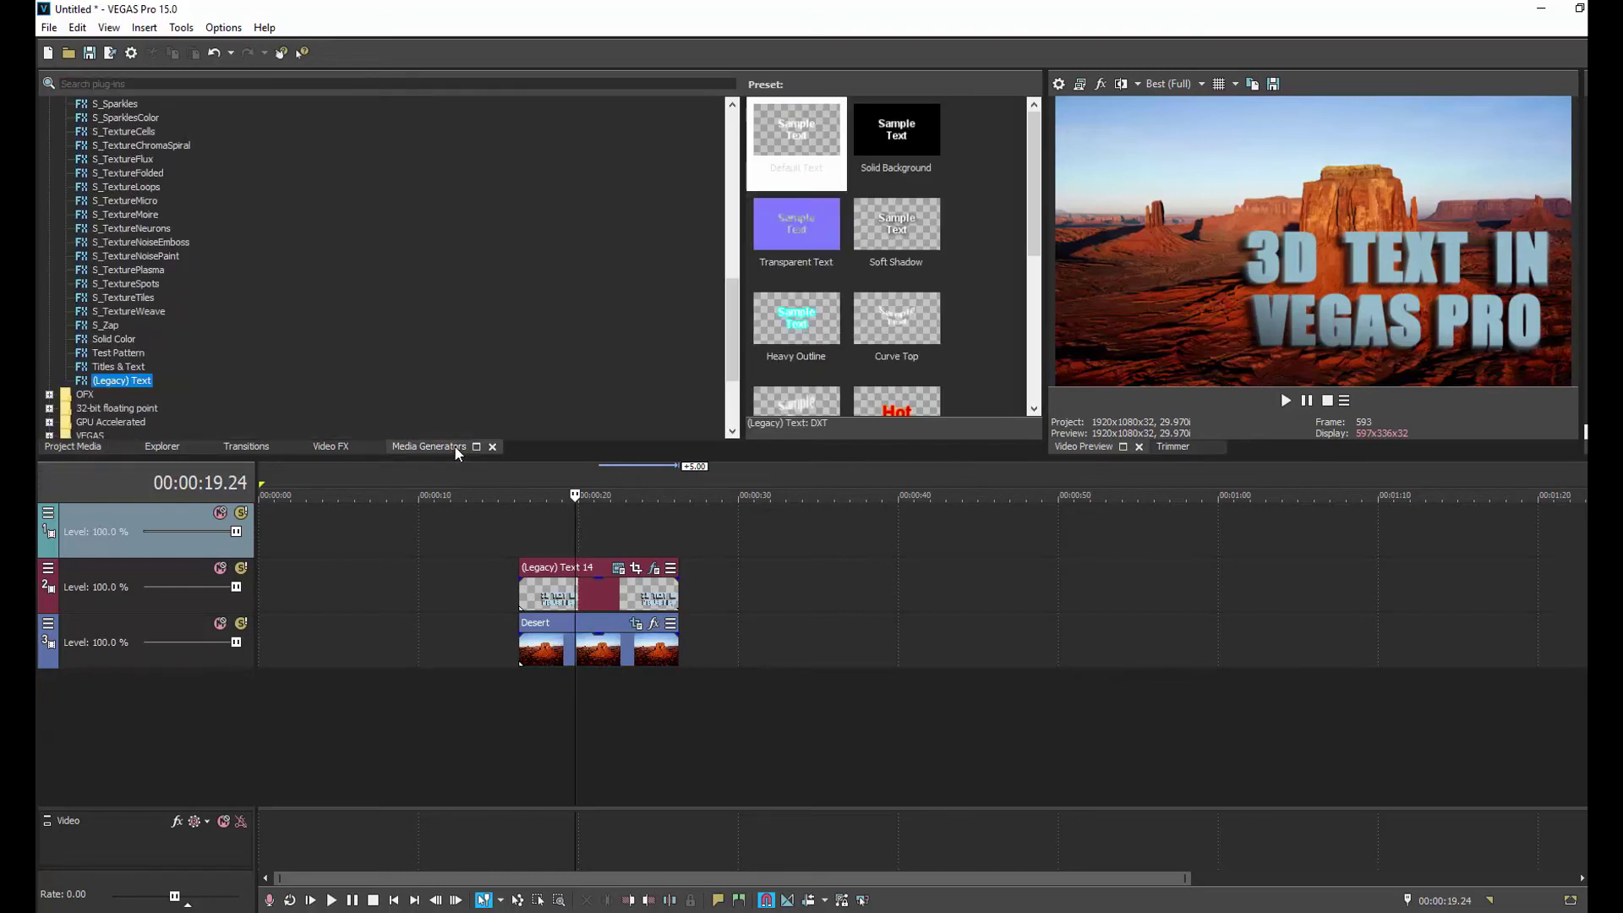
left_click_drag(796, 135, 535, 537)
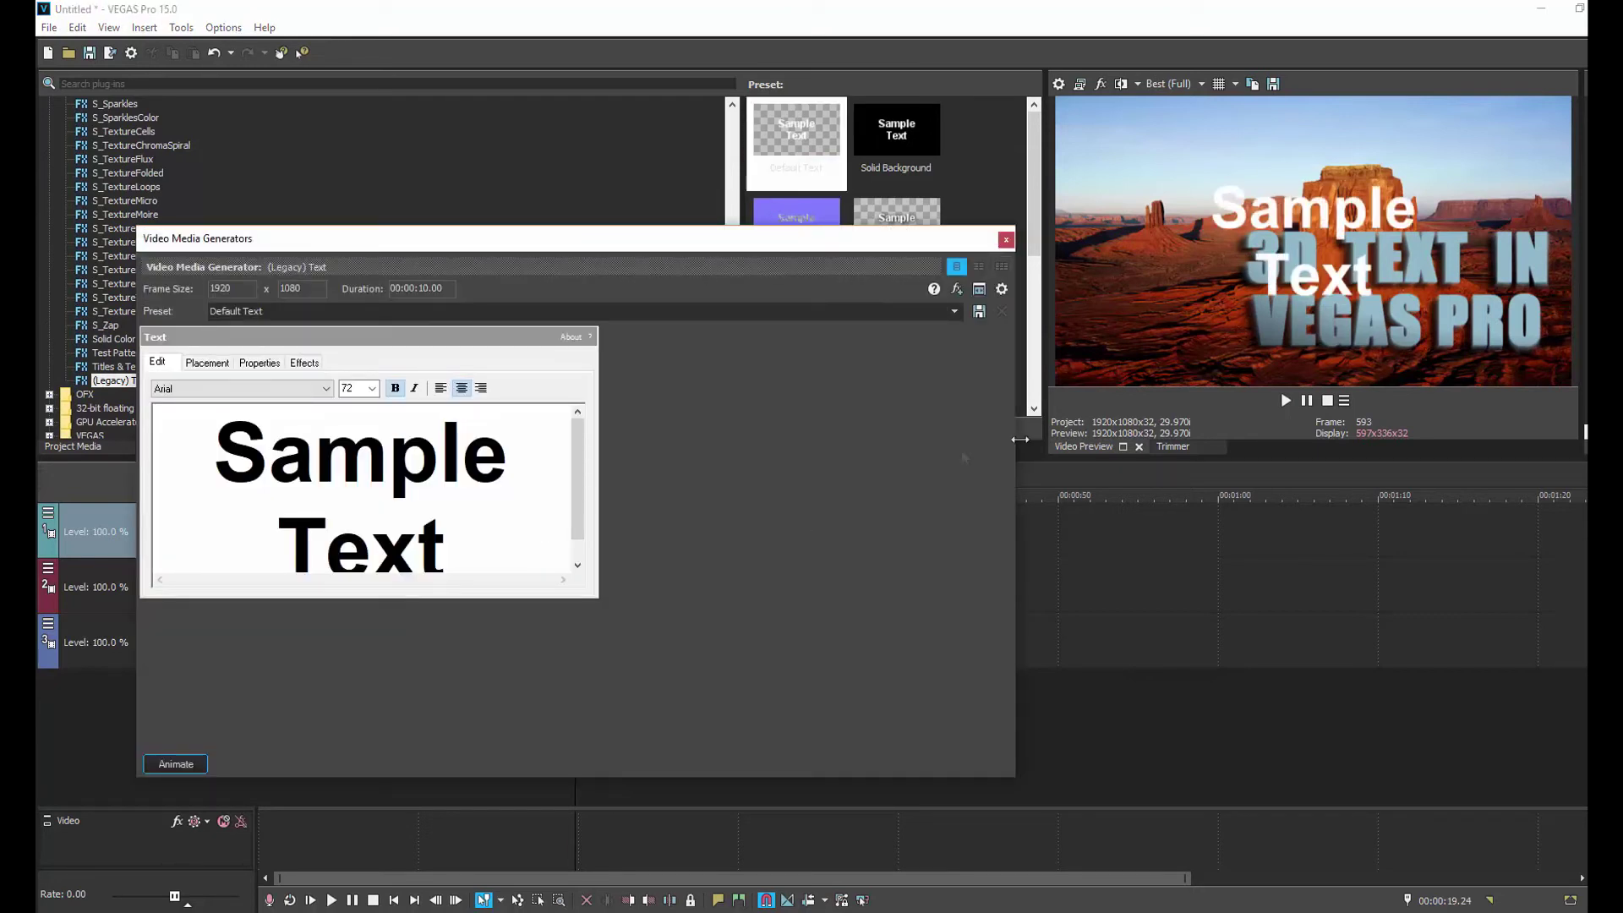
- Place the Sample Text at the left of the frame (X 0.754, Y 0.292) and close the settings
left_click(205, 365)
left_click_drag(267, 499, 236, 522)
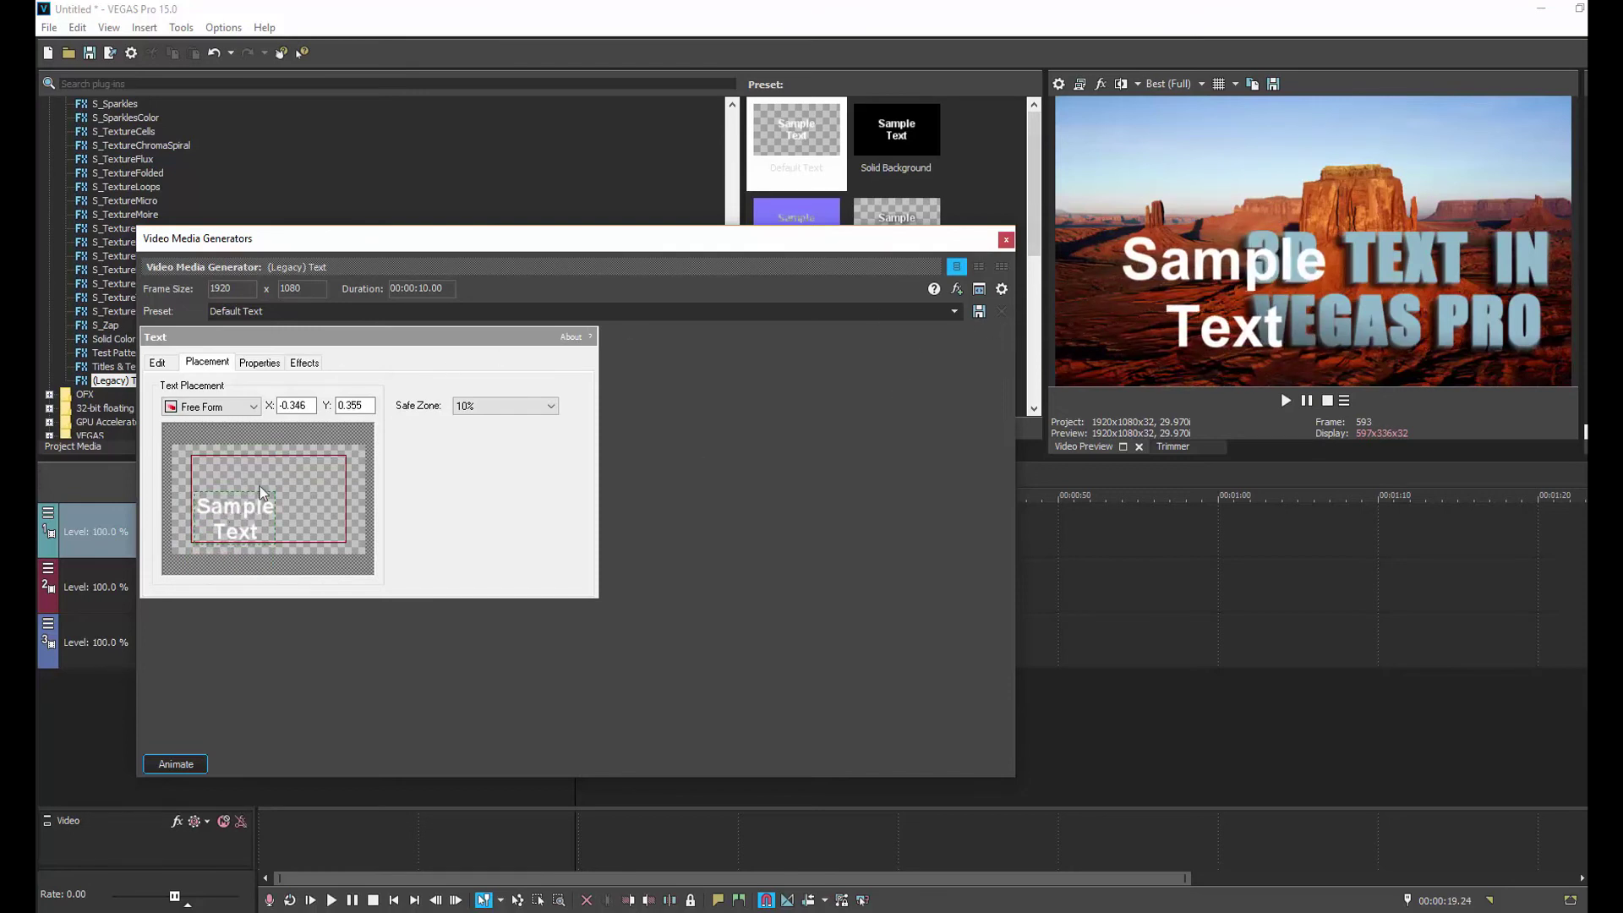
left_click_drag(255, 510, 215, 505)
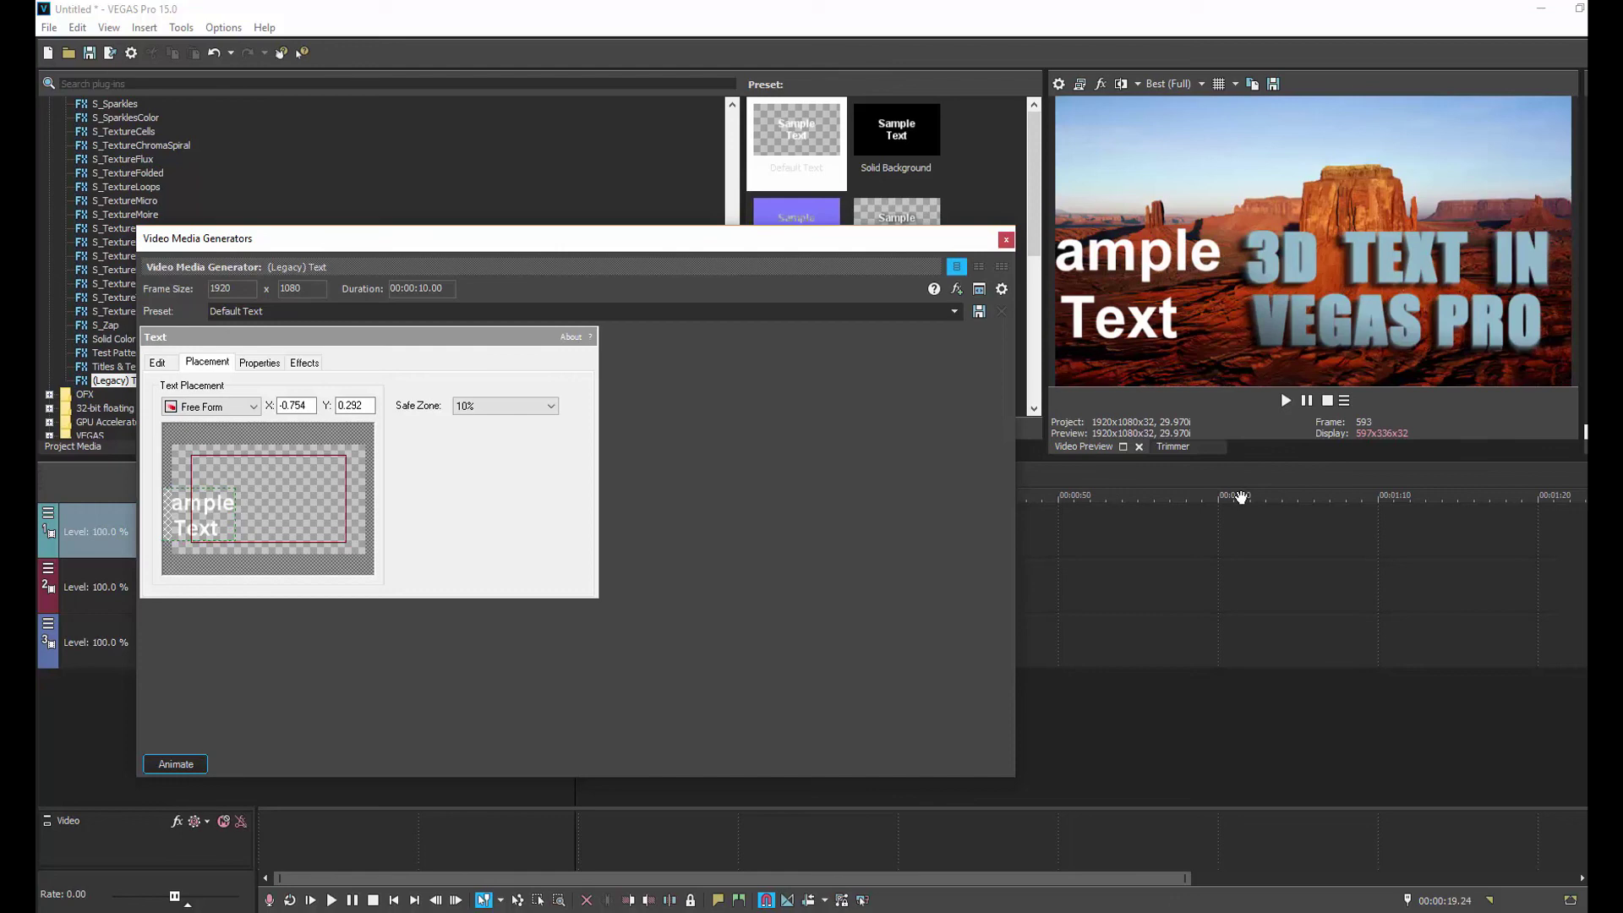
left_click(1005, 241)
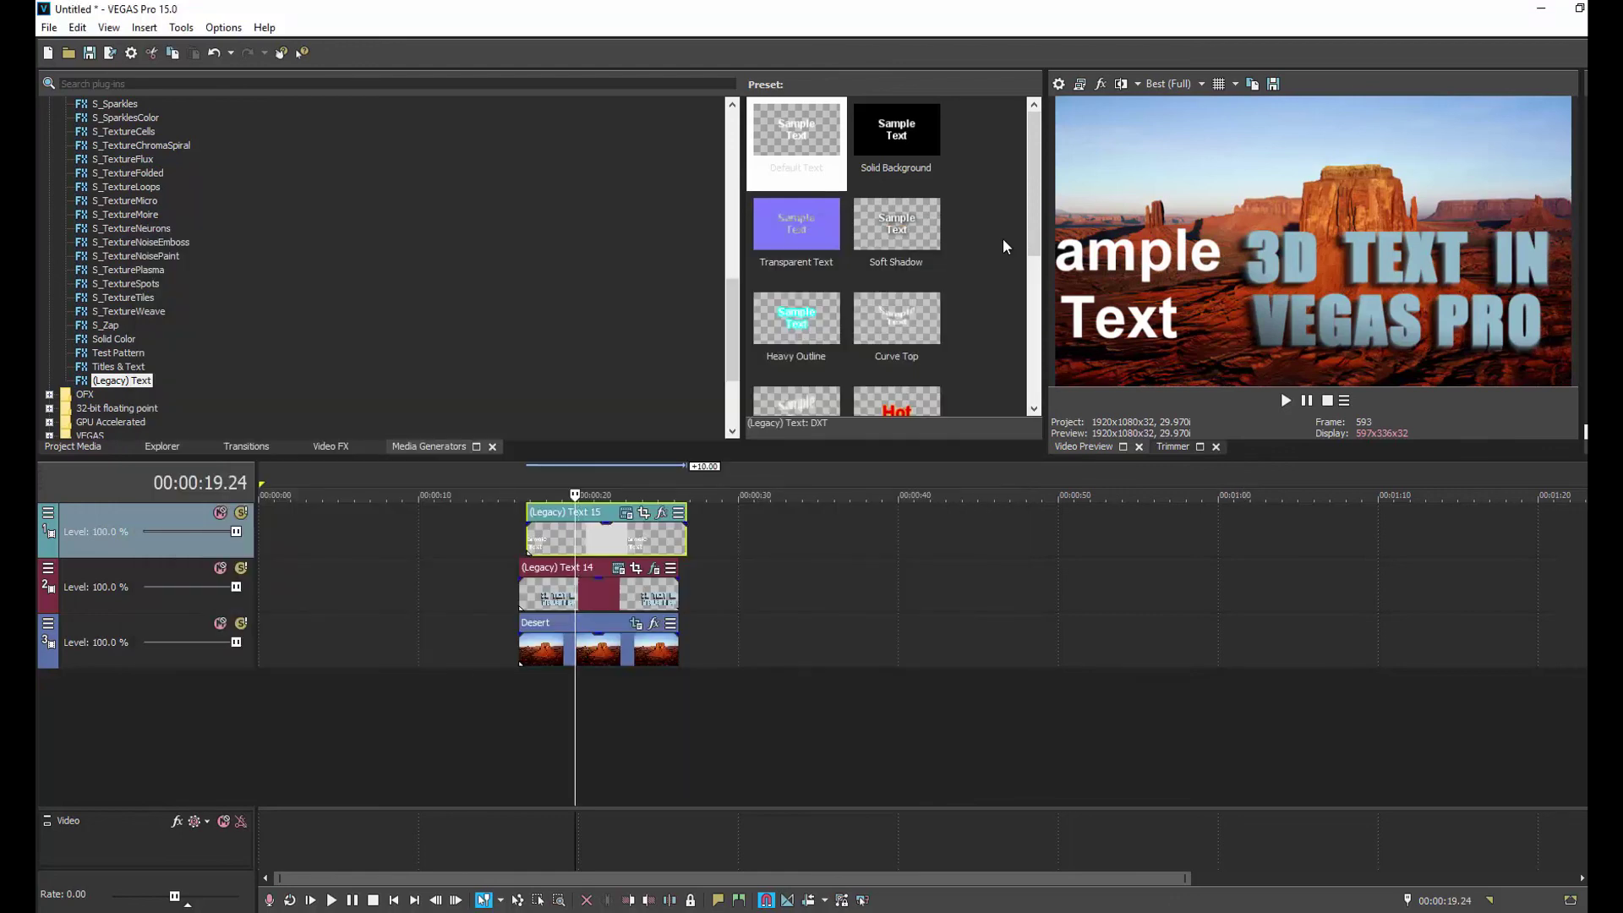